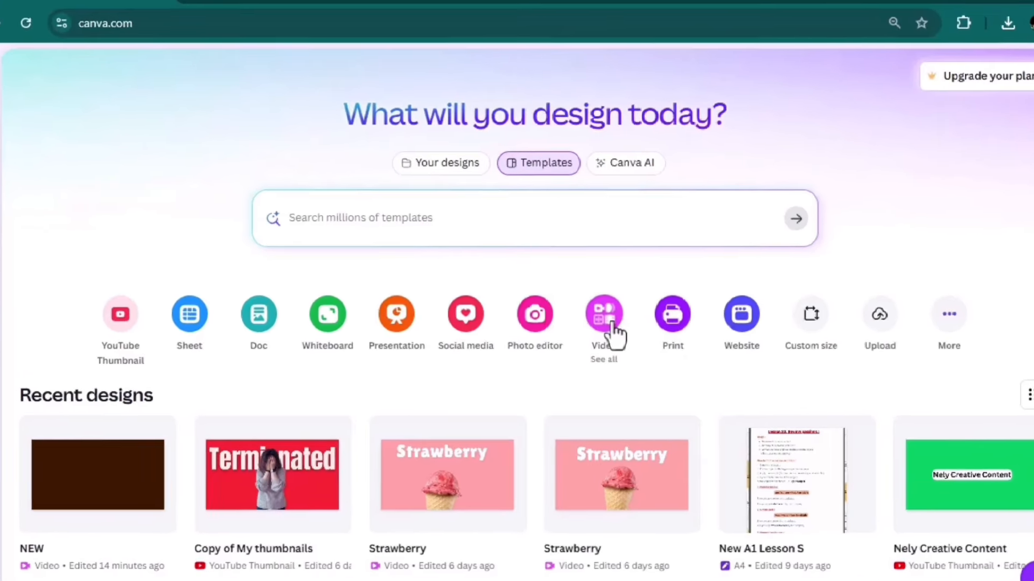
Step: Create a landscape video design and set its background colour to dark brown #532204
{"action": "left_click", "coordinate": [615, 329]}
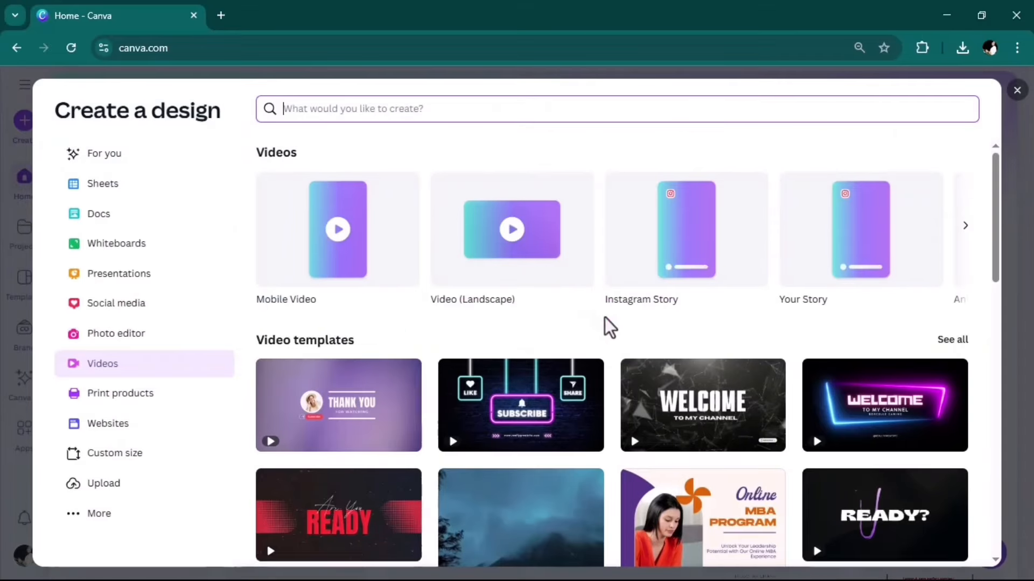
{"action": "left_click", "coordinate": [504, 266]}
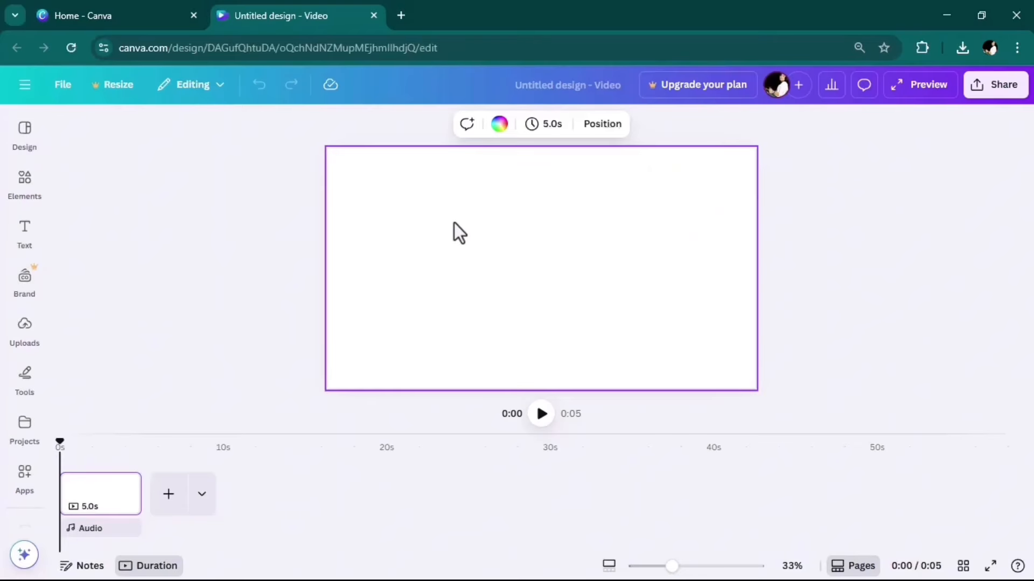
{"action": "left_click", "coordinate": [499, 124]}
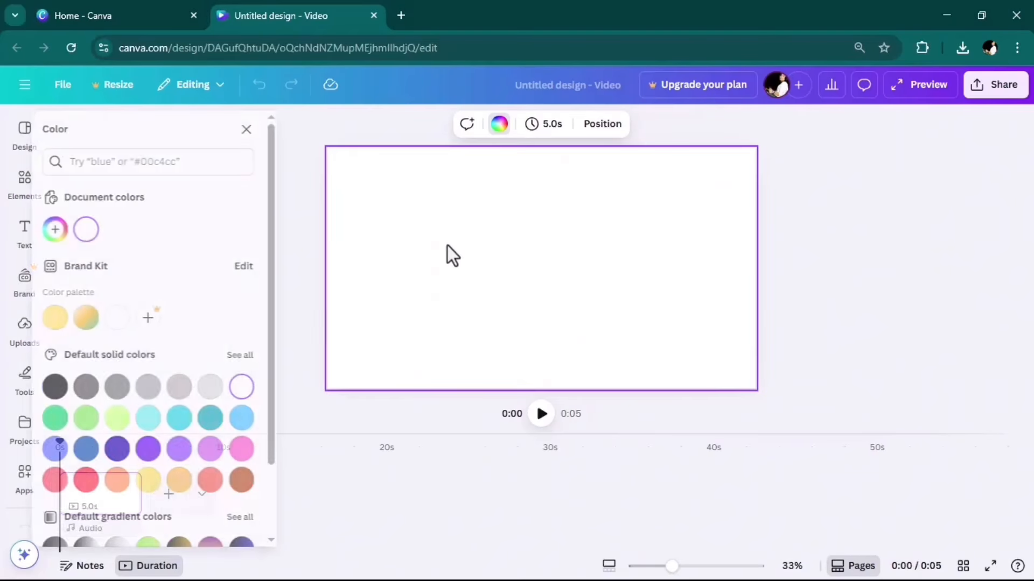
{"action": "left_click", "coordinate": [260, 479]}
{"action": "left_click", "coordinate": [72, 229]}
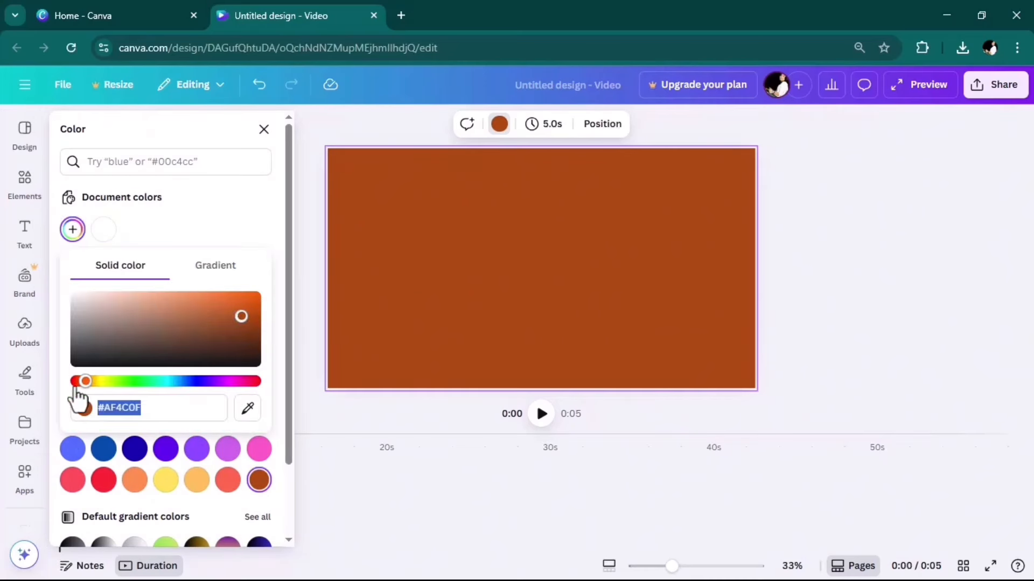
{"action": "left_click", "coordinate": [247, 343]}
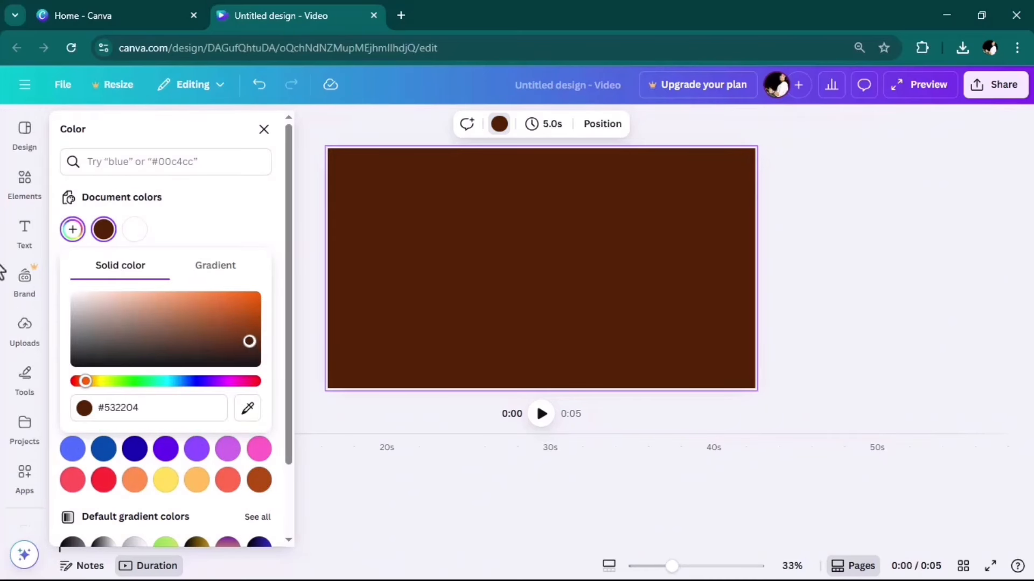
Step: Add a rectangle shape to the page and fill it with pale yellow #FCEC88
{"action": "left_click", "coordinate": [26, 194]}
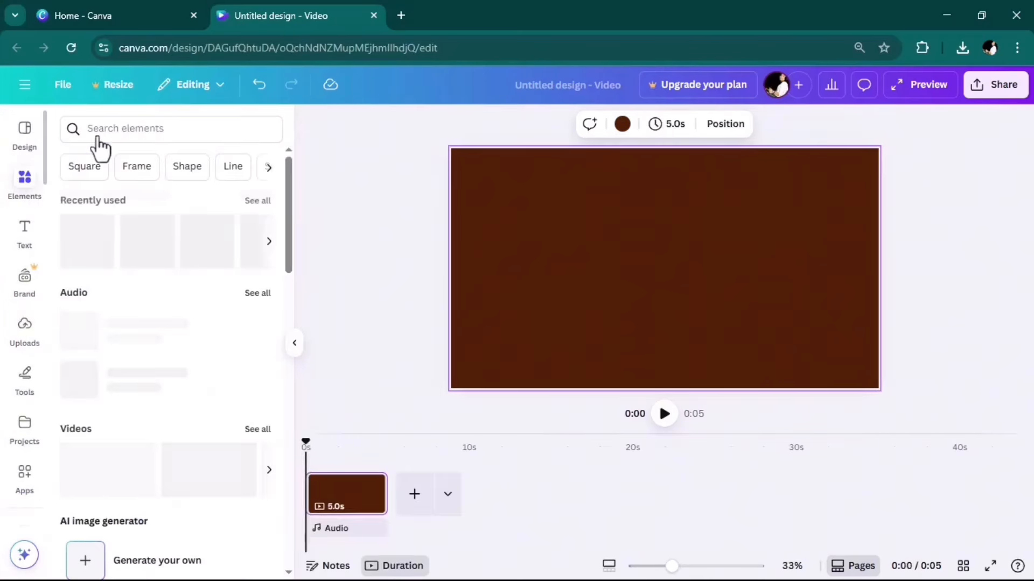
{"action": "left_click", "coordinate": [108, 129]}
{"action": "type", "text": "rec"}
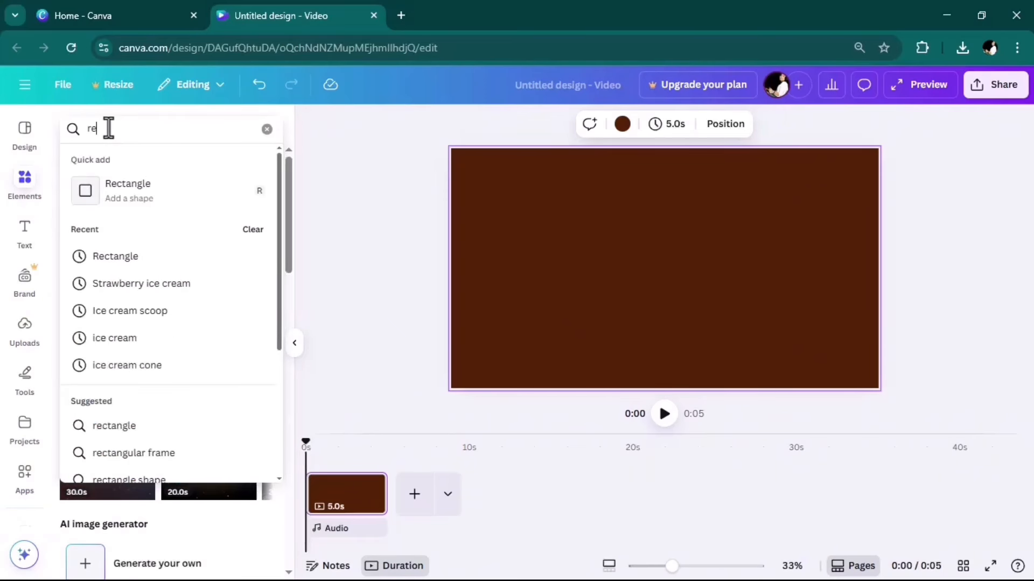
{"action": "left_click", "coordinate": [150, 190]}
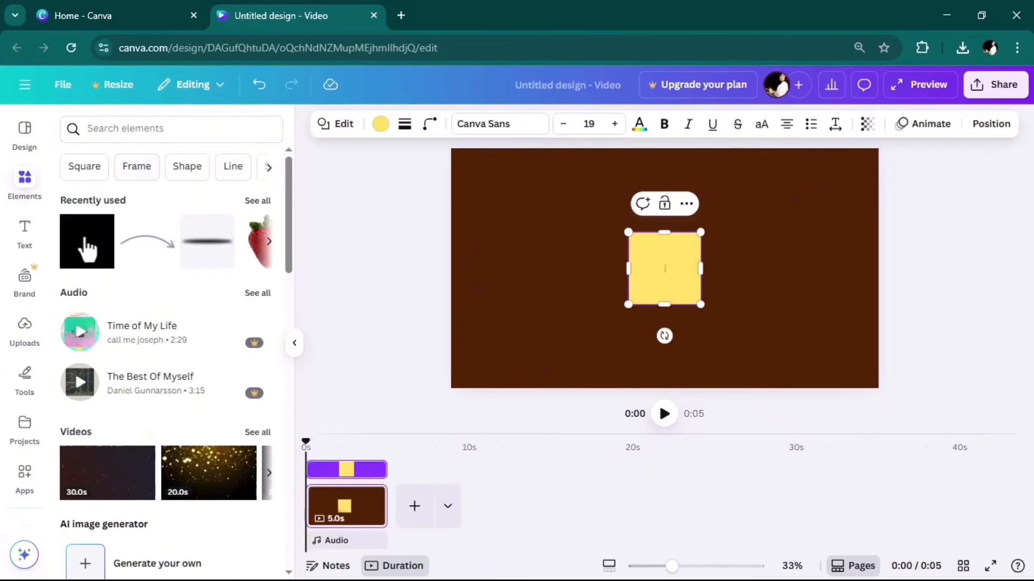
{"action": "left_click", "coordinate": [380, 123]}
{"action": "left_click", "coordinate": [73, 223]}
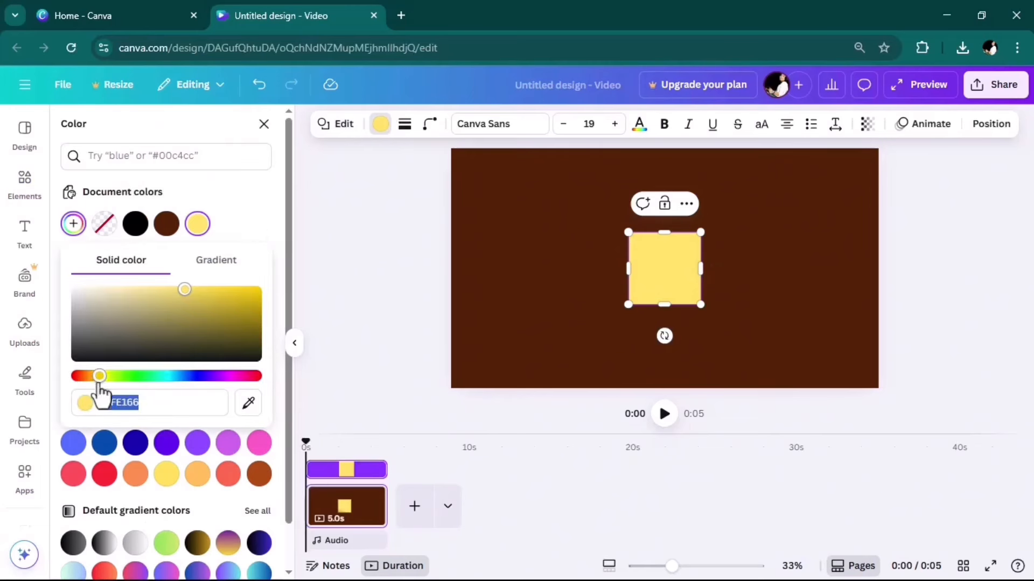
{"action": "type", "text": "#FCEC88"}
Step: Enlarge, rotate and position the yellow rectangle so it covers the page's lower-right half, with its edge along the diagonal
{"action": "left_click_drag", "start_coordinate": [628, 268], "coordinate": [522, 269]}
{"action": "left_click_drag", "start_coordinate": [698, 270], "coordinate": [828, 270]}
{"action": "left_click_drag", "start_coordinate": [675, 304], "coordinate": [678, 376]}
{"action": "left_click_drag", "start_coordinate": [693, 279], "coordinate": [692, 305]}
{"action": "left_click_drag", "start_coordinate": [856, 326], "coordinate": [827, 275]}
{"action": "left_click_drag", "start_coordinate": [686, 303], "coordinate": [629, 373]}
{"action": "left_click_drag", "start_coordinate": [764, 346], "coordinate": [946, 284]}
{"action": "left_click_drag", "start_coordinate": [690, 302], "coordinate": [670, 246]}
{"action": "left_click_drag", "start_coordinate": [972, 250], "coordinate": [956, 219]}
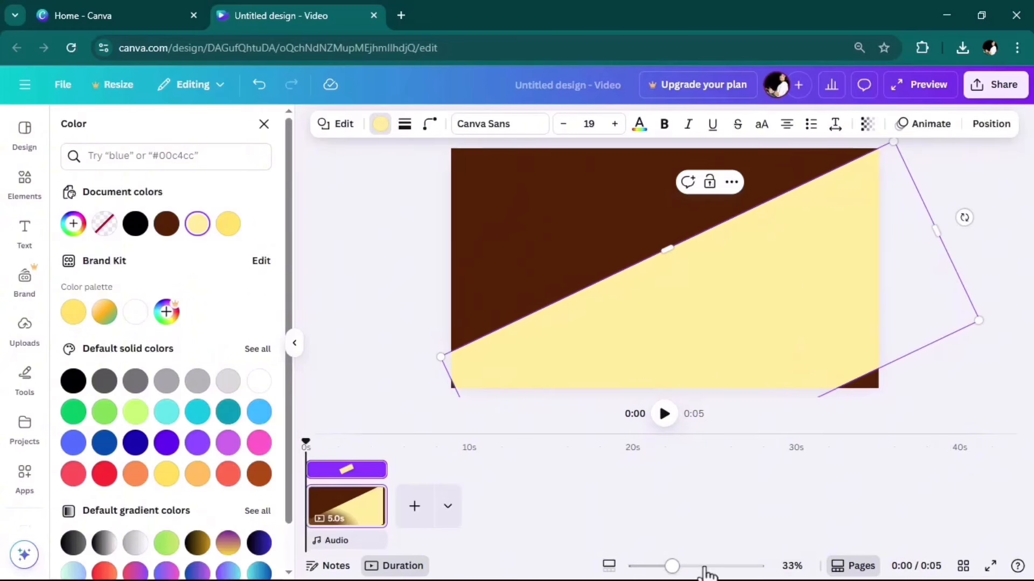
{"action": "left_click", "coordinate": [660, 565]}
{"action": "left_click_drag", "start_coordinate": [724, 373], "coordinate": [732, 390]}
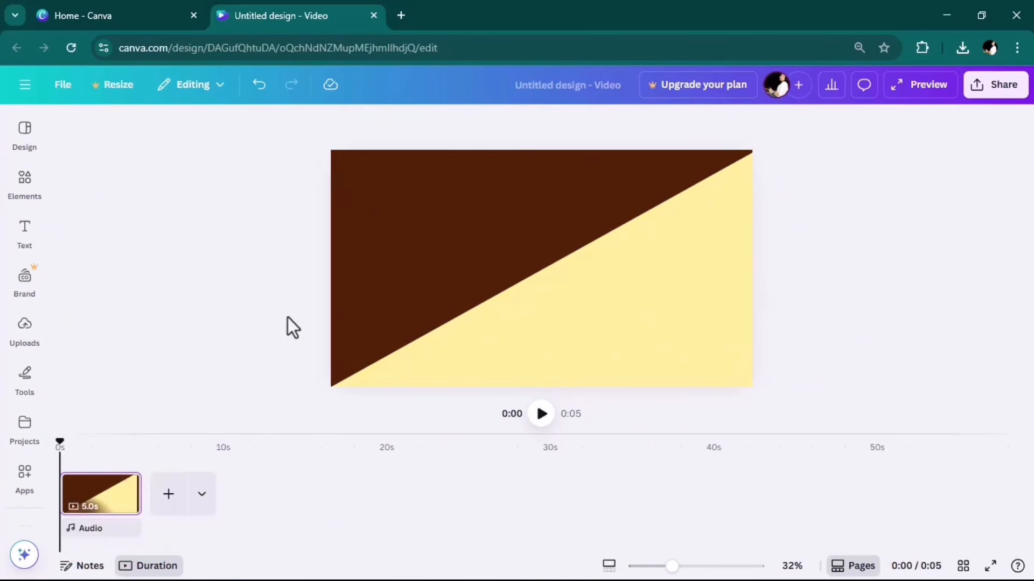
Step: Add the uploaded sunglasses image, crop its top and bottom edges, and enlarge it across the centre of the page
{"action": "left_click", "coordinate": [25, 339]}
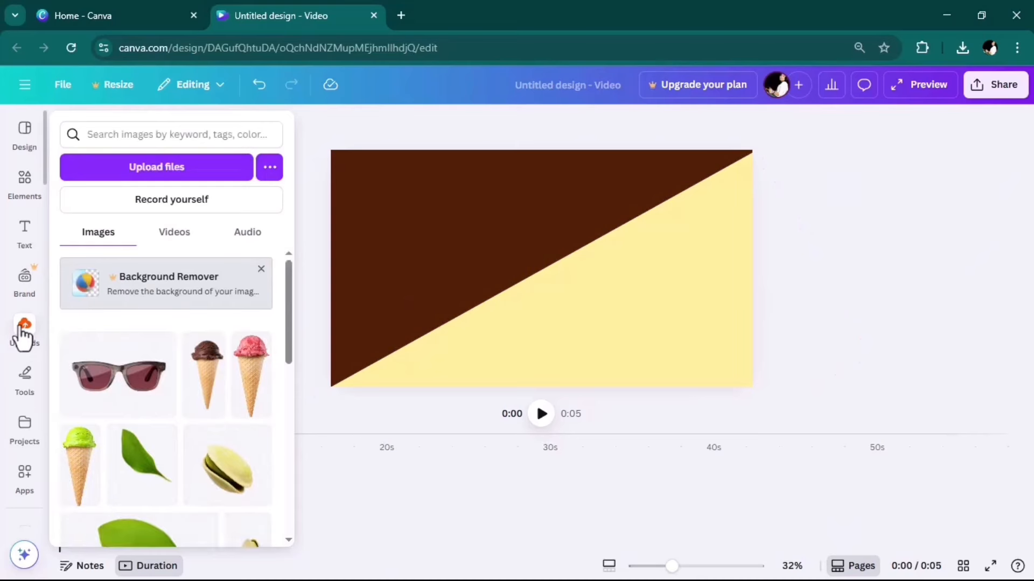
{"action": "left_click_drag", "start_coordinate": [450, 317], "coordinate": [674, 247]}
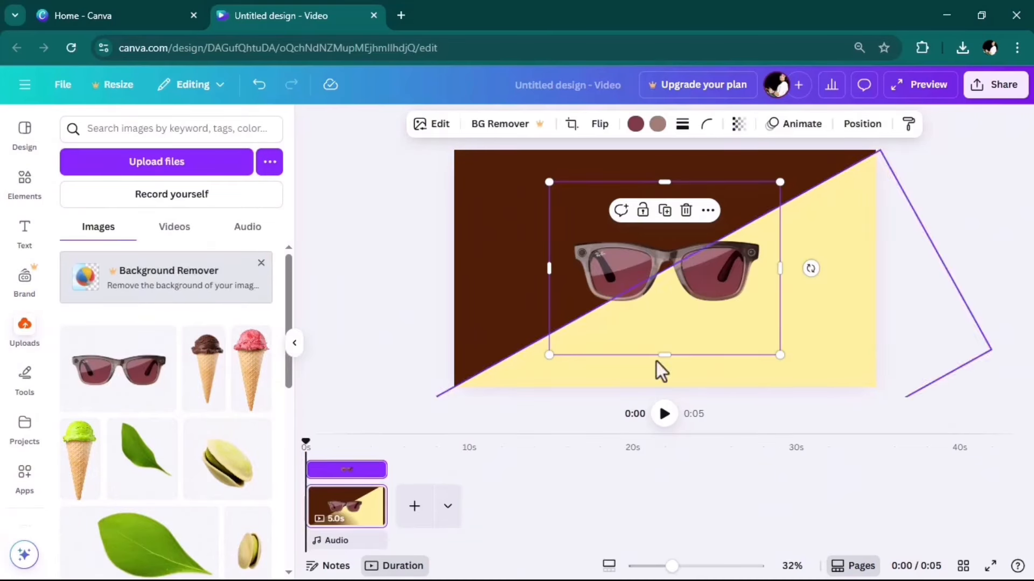
{"action": "left_click_drag", "start_coordinate": [665, 354], "coordinate": [664, 331]}
{"action": "left_click_drag", "start_coordinate": [664, 182], "coordinate": [665, 208]}
{"action": "left_click_drag", "start_coordinate": [548, 332], "coordinate": [489, 362]}
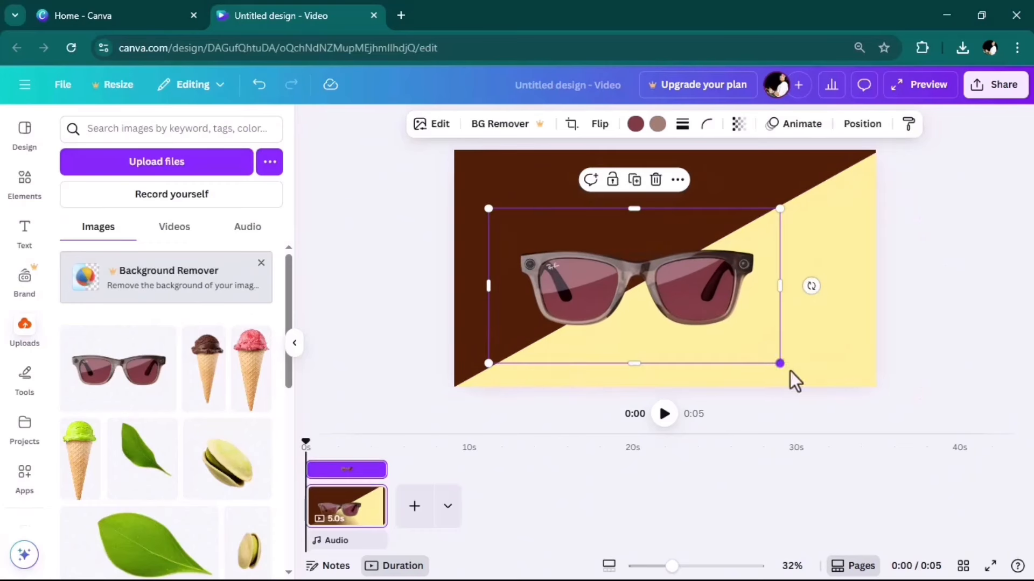
{"action": "left_click_drag", "start_coordinate": [780, 362], "coordinate": [841, 392]}
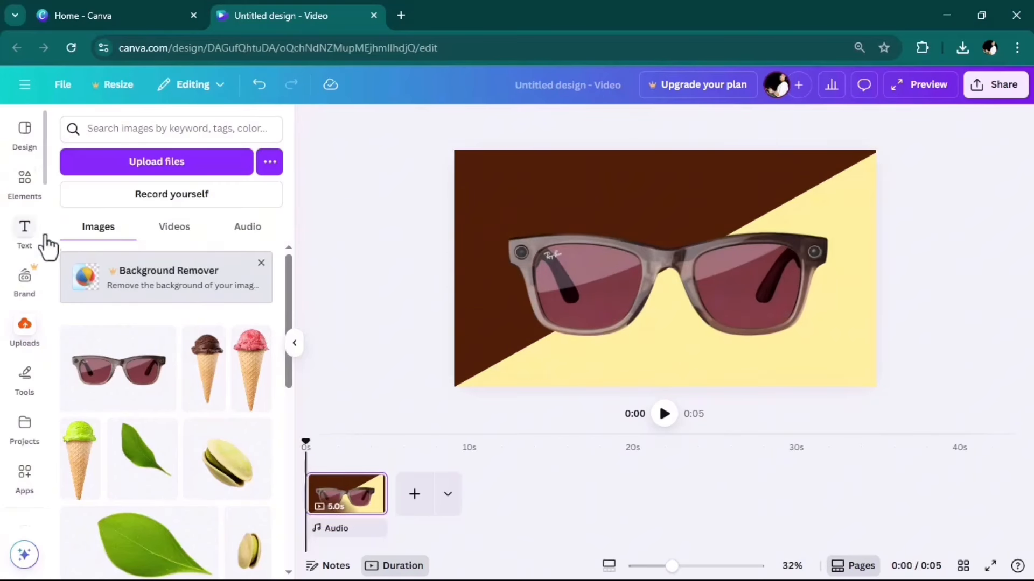
Step: Search the element library for black shadow graphics, browse the results, and clear the search
{"action": "left_click", "coordinate": [25, 183]}
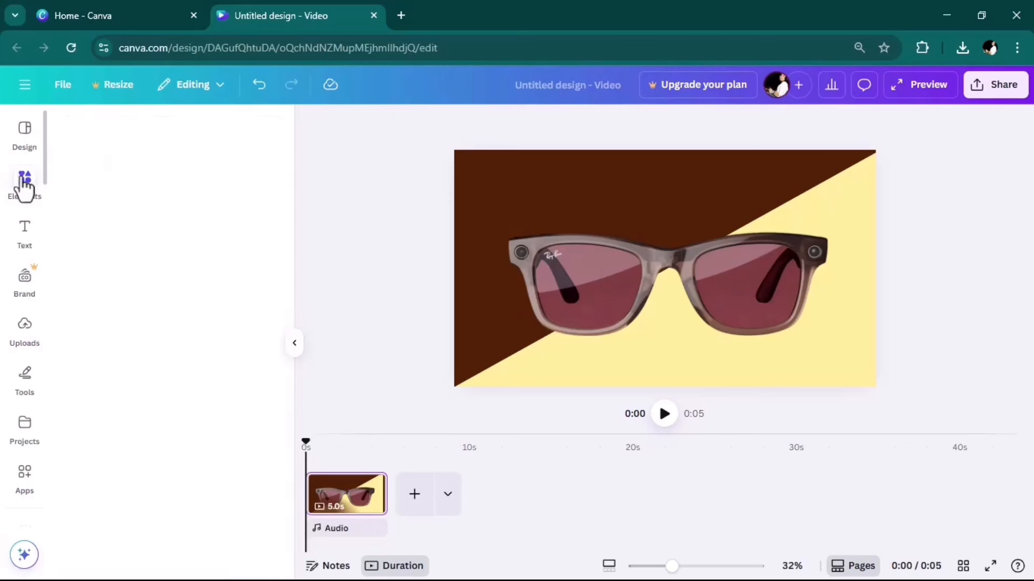
{"action": "left_click", "coordinate": [136, 129]}
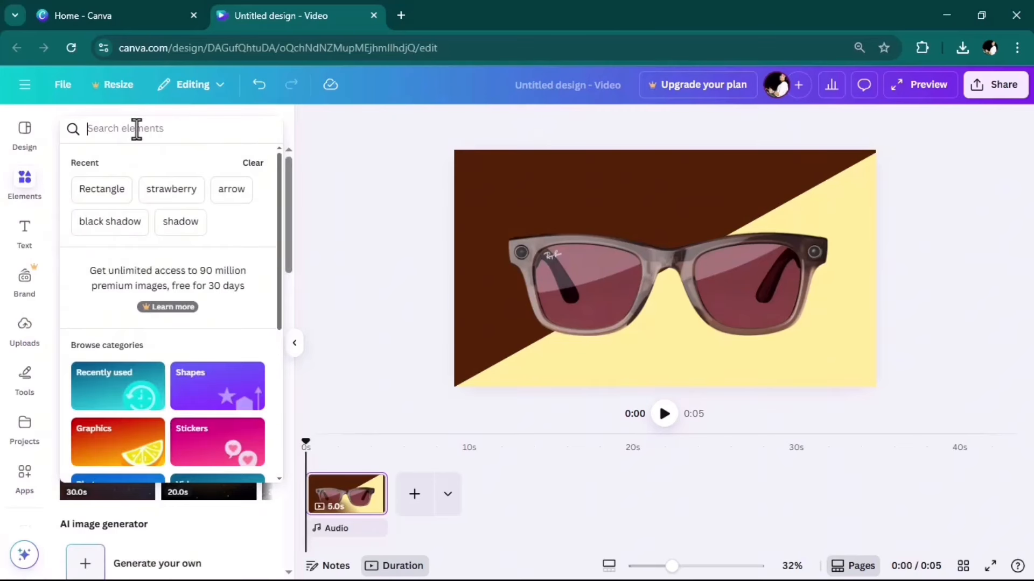
{"action": "type", "text": "bla"}
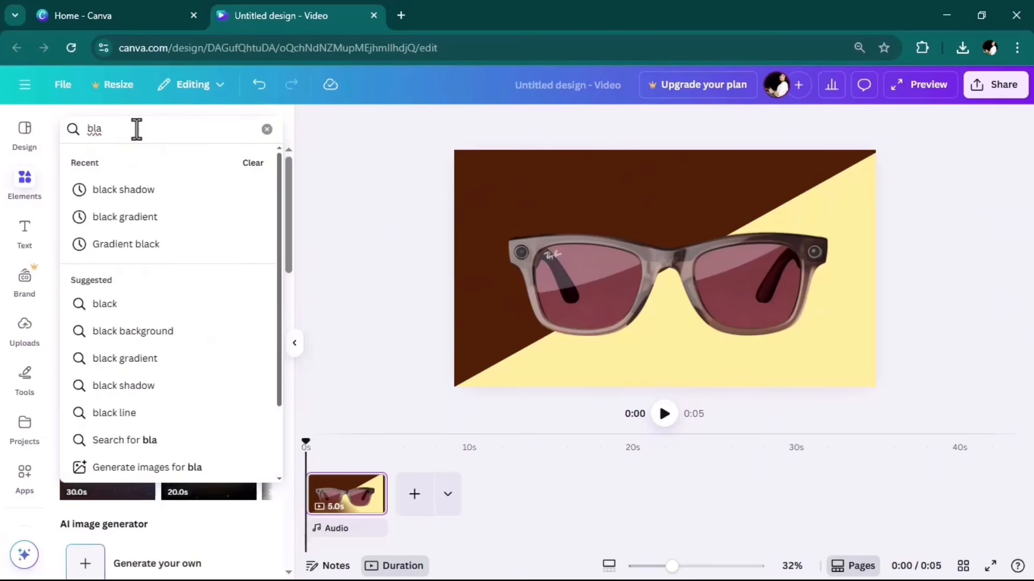
{"action": "left_click", "coordinate": [129, 189]}
{"action": "left_click", "coordinate": [258, 235]}
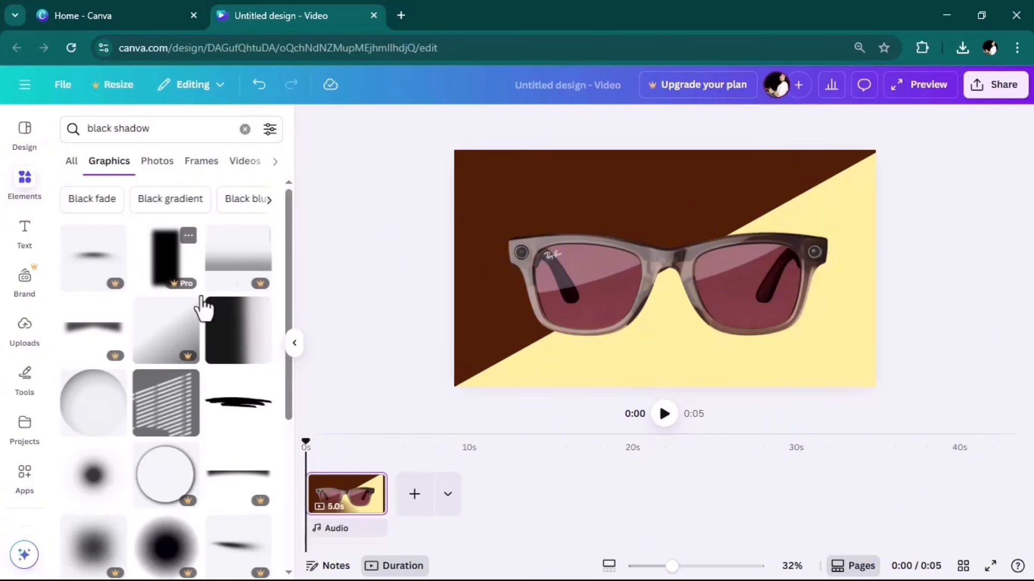
{"action": "scroll", "coordinate": [162, 346], "scroll_direction": "down", "scroll_amount": 1}
{"action": "scroll", "coordinate": [158, 344], "scroll_direction": "up", "scroll_amount": 1}
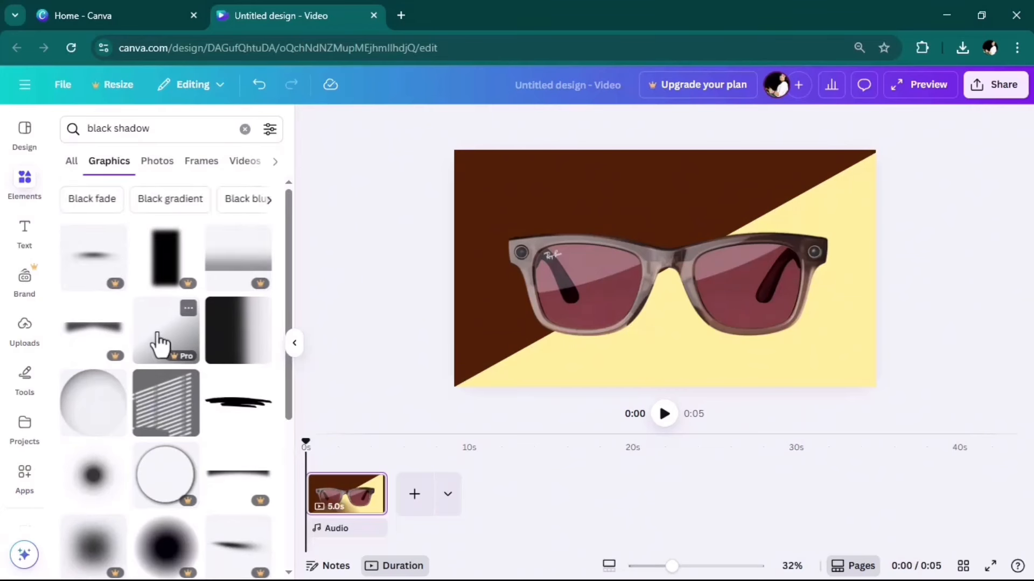
{"action": "left_click", "coordinate": [245, 129]}
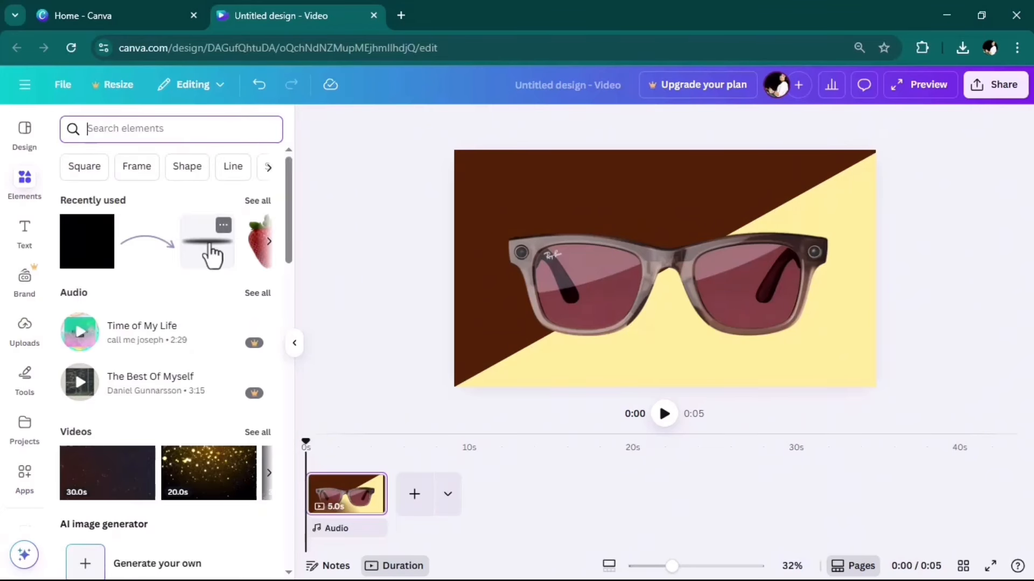
Step: Place the recently used blurred black shadow just beneath the sunglasses, resize it to their width, and make it semi-transparent
{"action": "left_click_drag", "start_coordinate": [676, 275], "coordinate": [674, 342]}
{"action": "left_click_drag", "start_coordinate": [851, 377], "coordinate": [781, 365]}
{"action": "left_click_drag", "start_coordinate": [663, 330], "coordinate": [700, 341]}
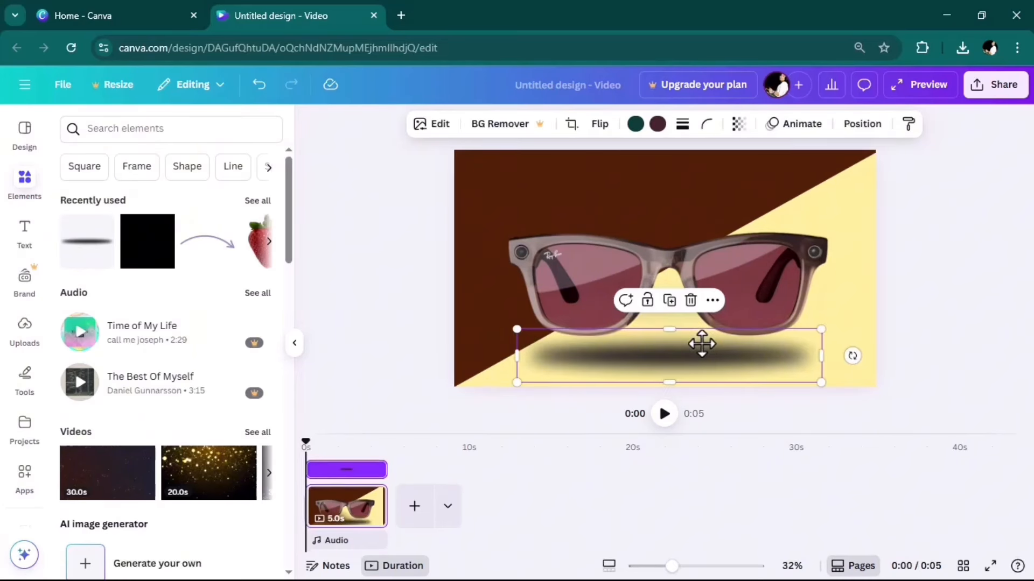
{"action": "left_click", "coordinate": [739, 125]}
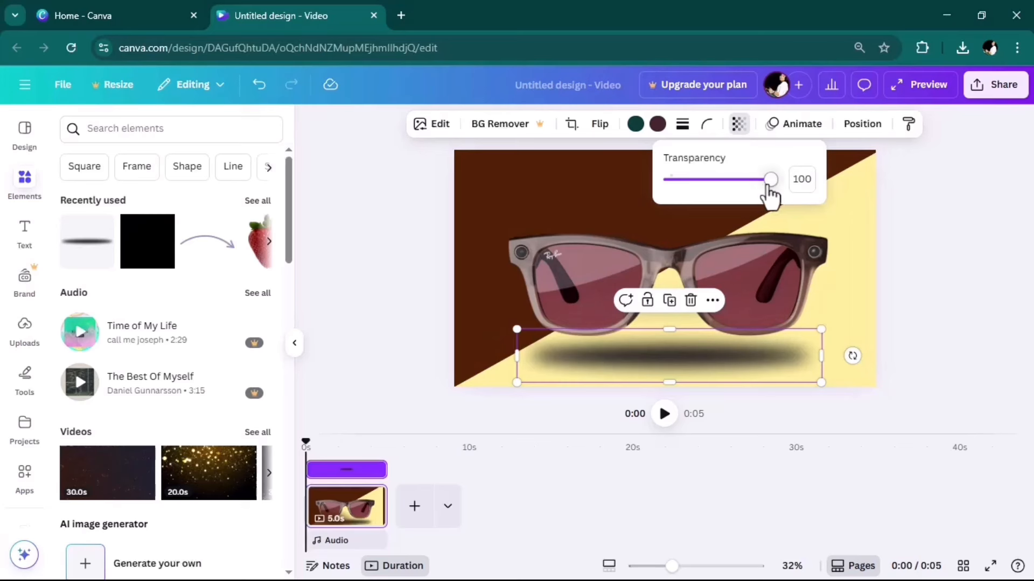
{"action": "left_click_drag", "start_coordinate": [771, 186], "coordinate": [719, 197]}
{"action": "left_click_drag", "start_coordinate": [674, 350], "coordinate": [676, 341]}
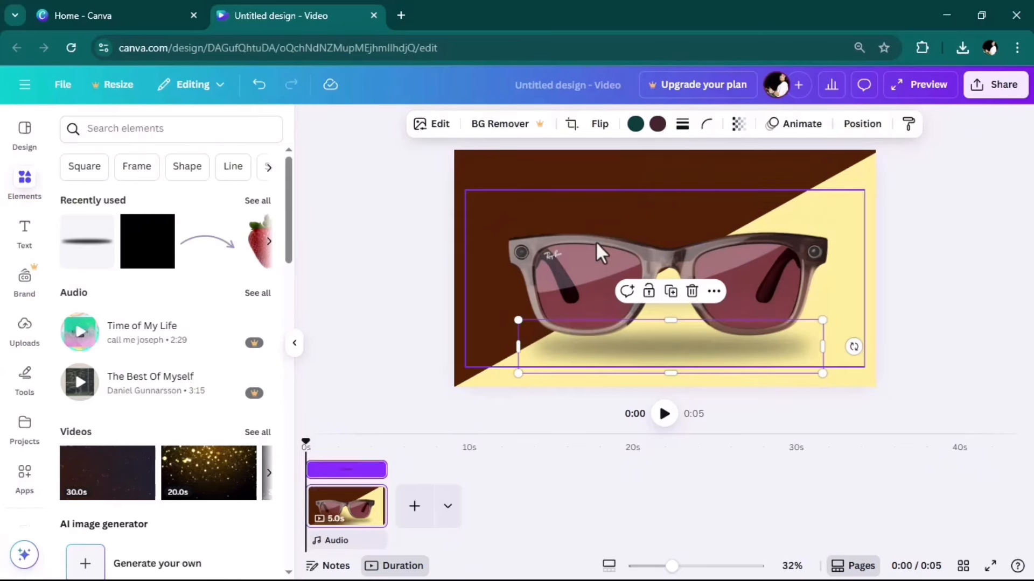
Step: Layer the sunglasses in front of the shadow and group the two elements
{"action": "left_click", "coordinate": [577, 244]}
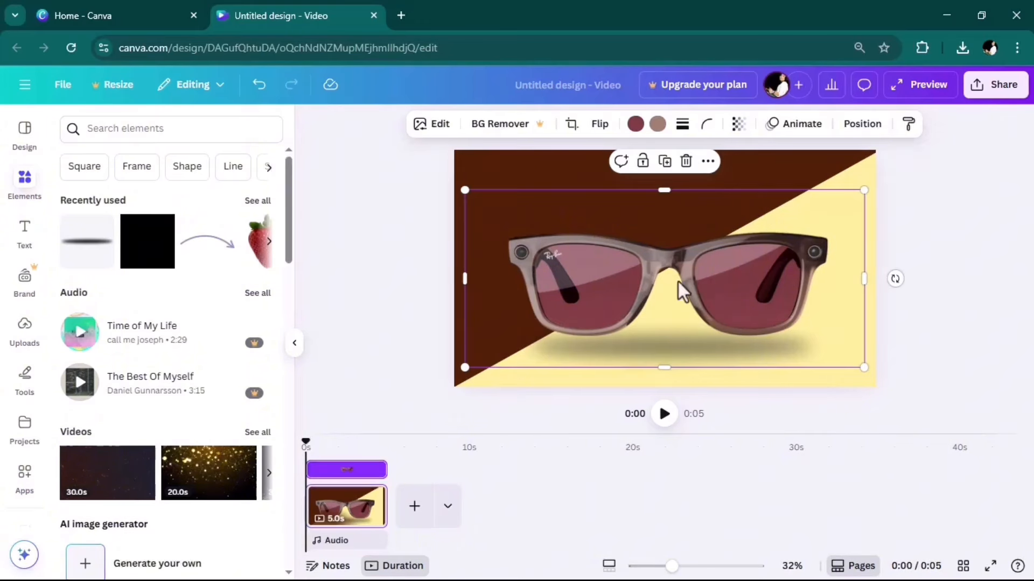
{"action": "left_click", "coordinate": [708, 163]}
{"action": "mouse_move", "coordinate": [748, 350]}
{"action": "left_click", "coordinate": [671, 371]}
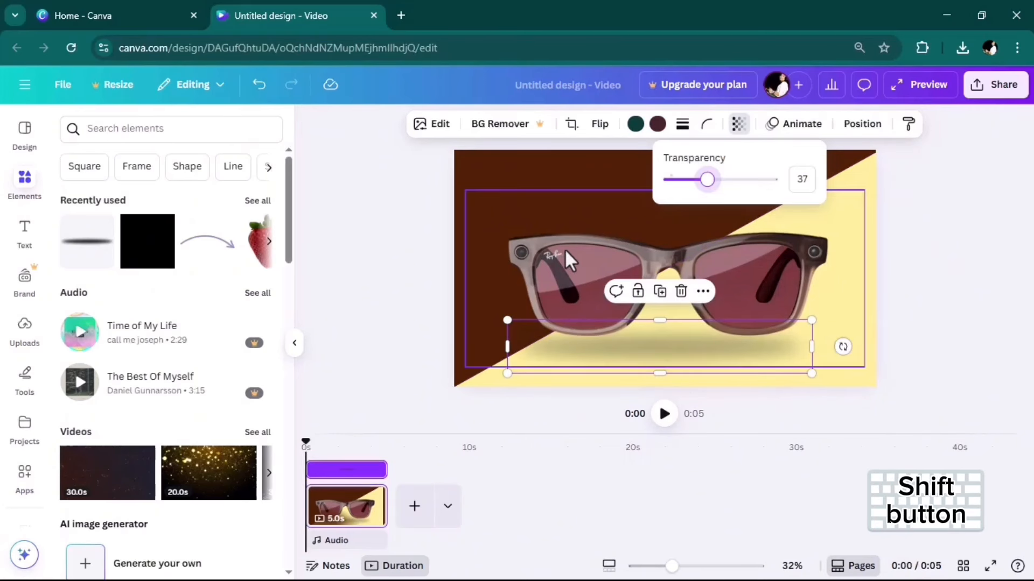
{"action": "left_click", "coordinate": [592, 264], "text": "shift"}
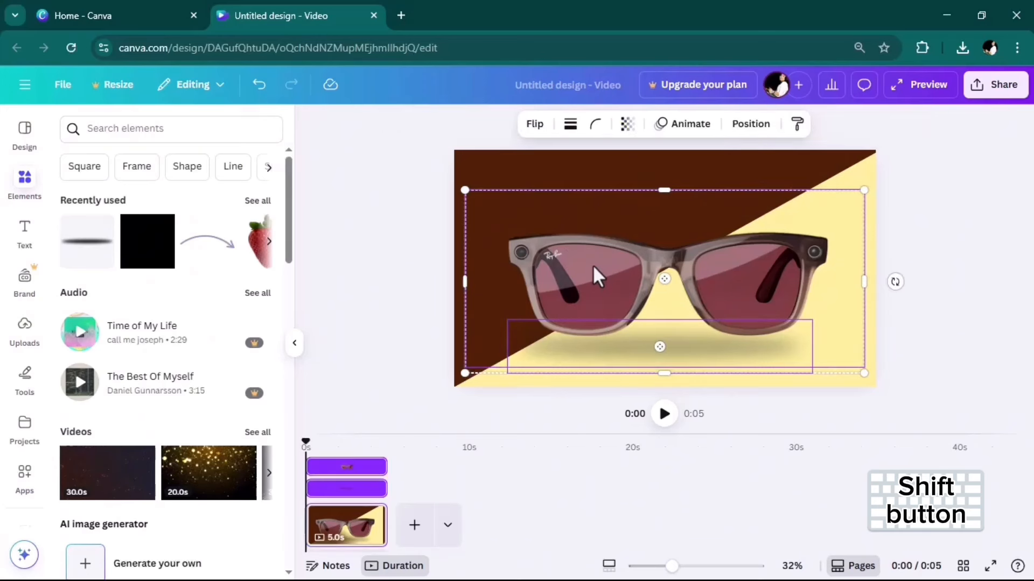
{"action": "right_click", "coordinate": [592, 263]}
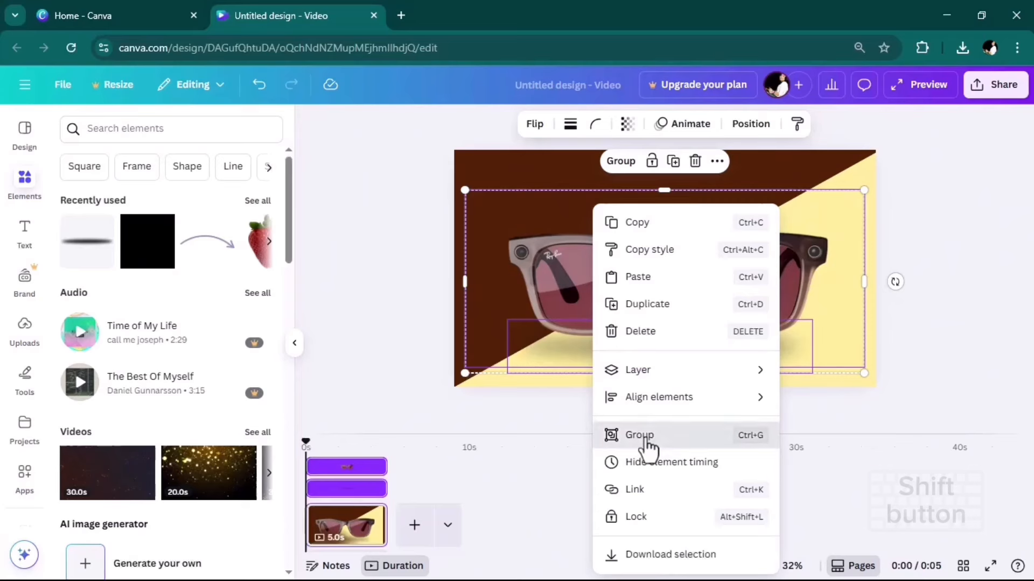
{"action": "left_click", "coordinate": [646, 445]}
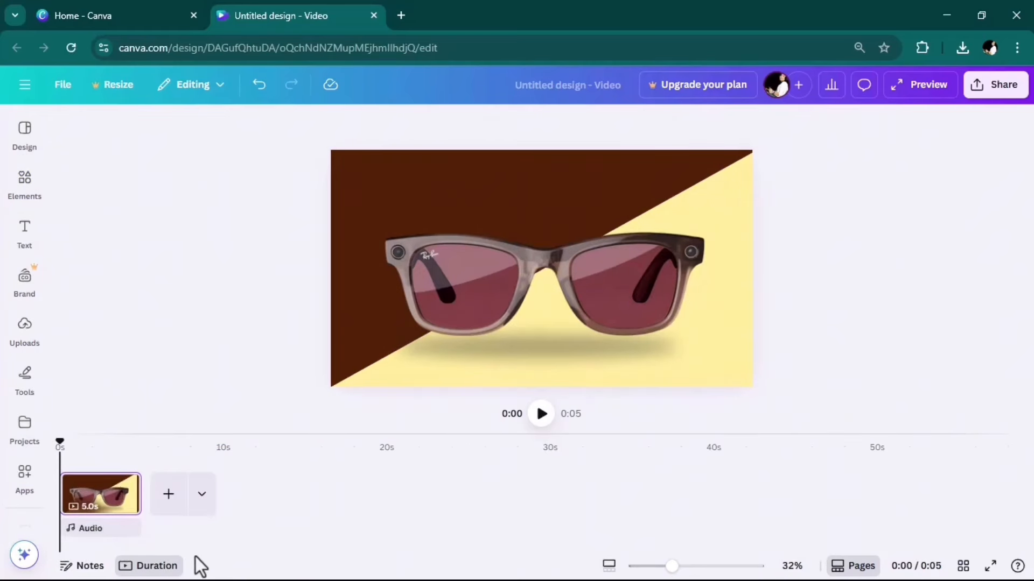
Step: Duplicate the page and shorten the first page's duration to about 1.6 seconds
{"action": "mouse_move", "coordinate": [129, 498]}
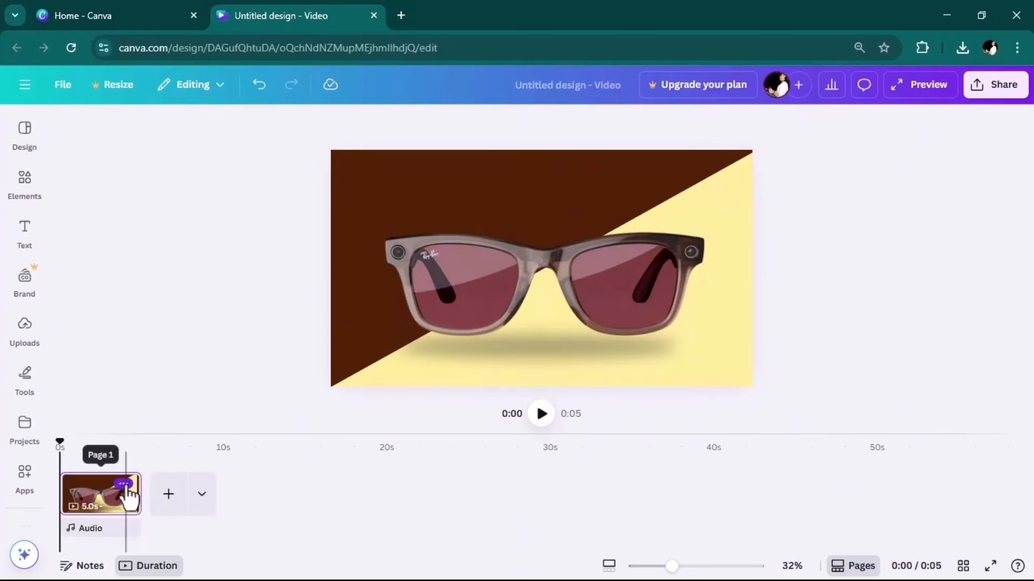
{"action": "left_click", "coordinate": [124, 484]}
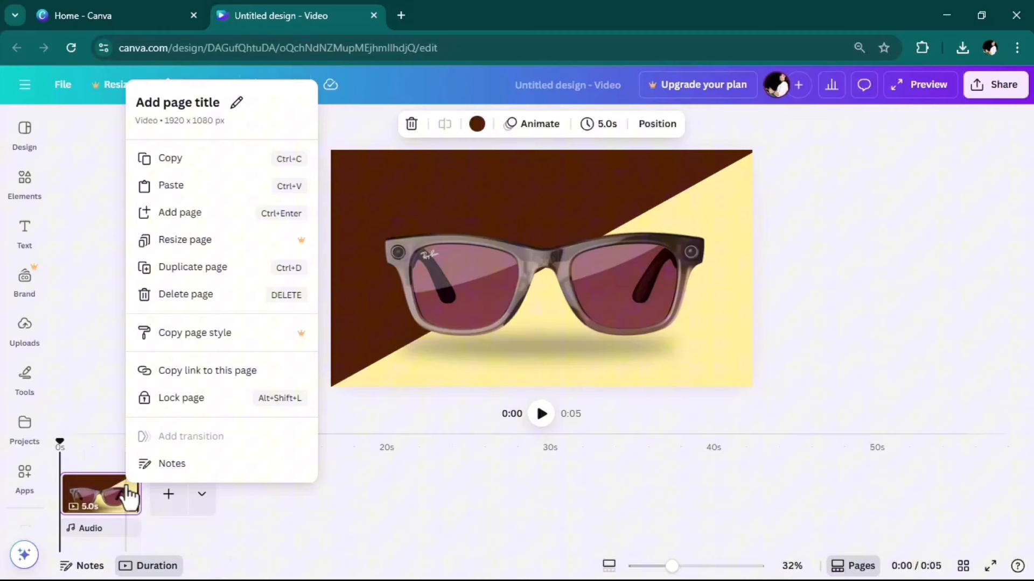
{"action": "left_click", "coordinate": [182, 269]}
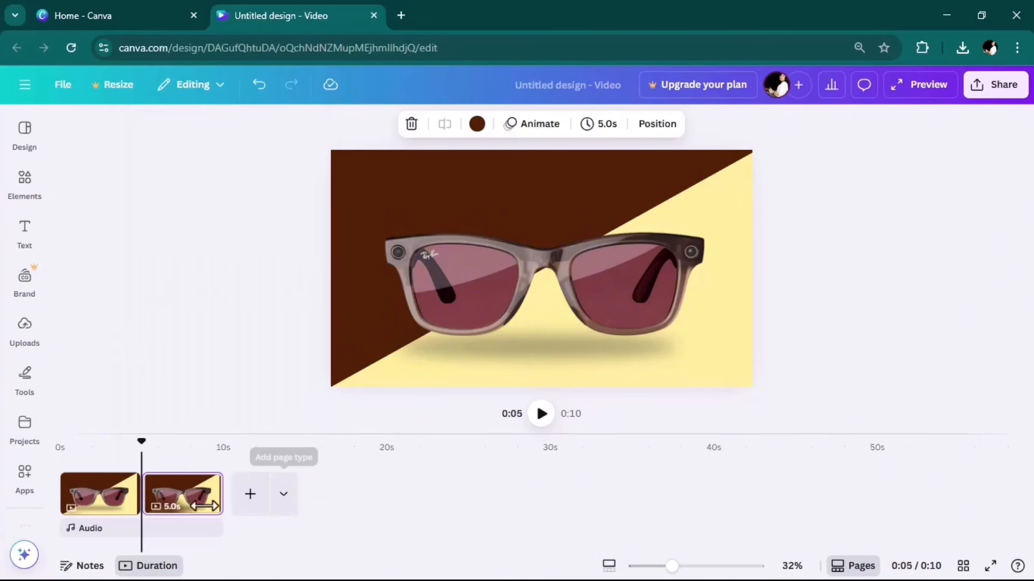
{"action": "left_click_drag", "start_coordinate": [134, 451], "coordinate": [86, 455]}
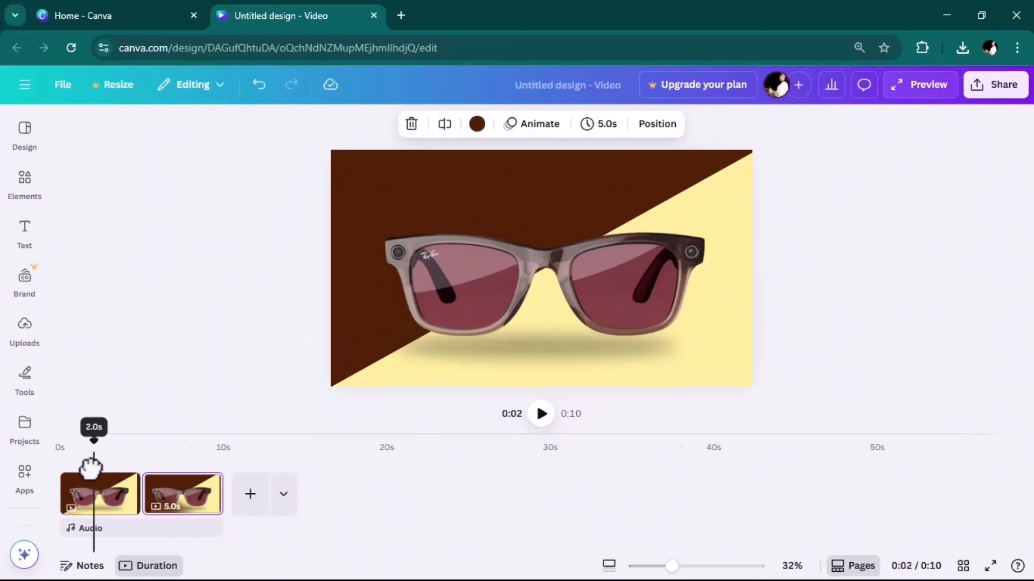
{"action": "left_click", "coordinate": [97, 511]}
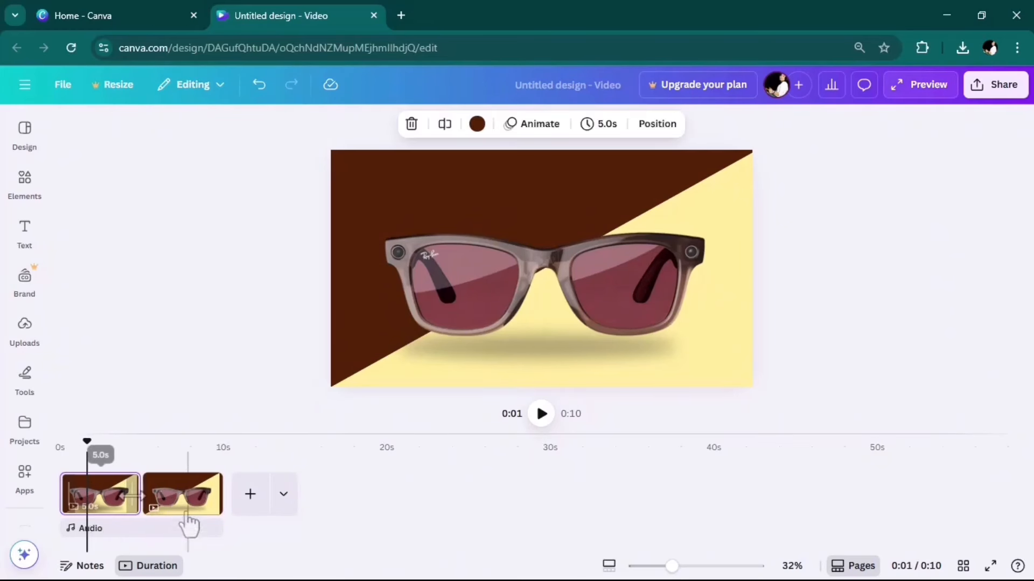
{"action": "left_click_drag", "start_coordinate": [139, 494], "coordinate": [75, 505]}
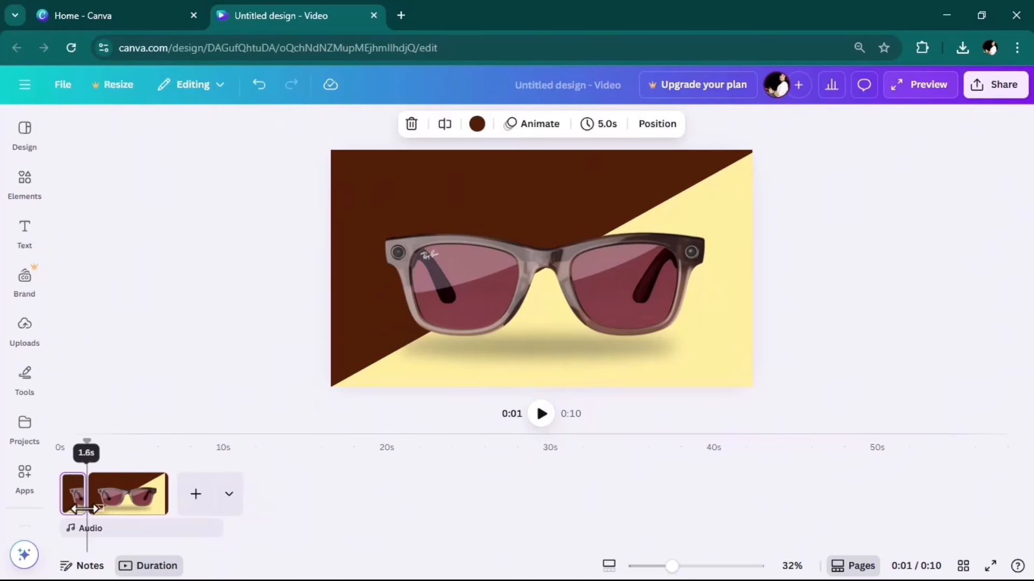
Step: On the first page, move the grouped sunglasses off the canvas's left side and the yellow shape beyond its lower-right corner
{"action": "left_click", "coordinate": [609, 566]}
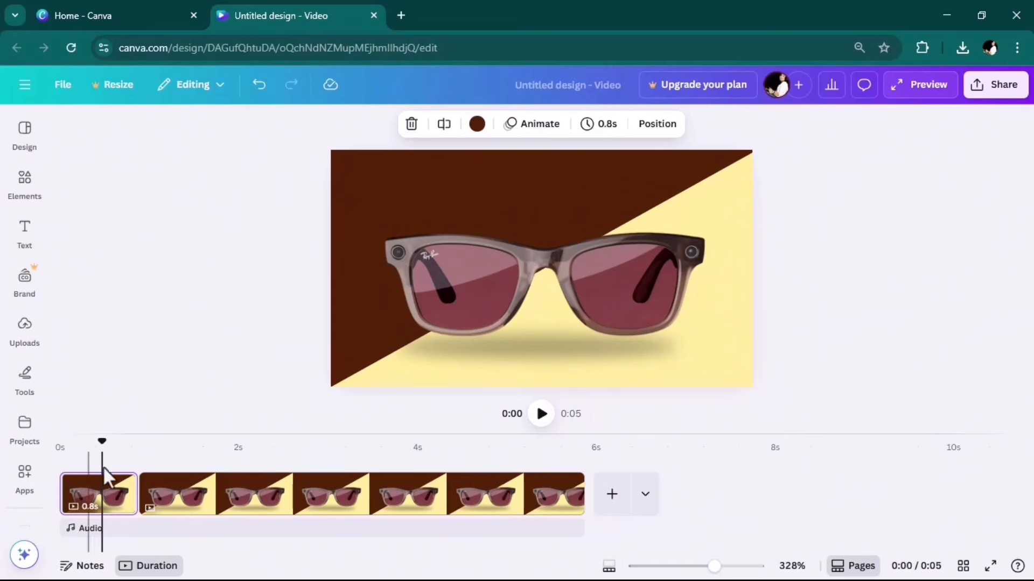
{"action": "left_click", "coordinate": [588, 268]}
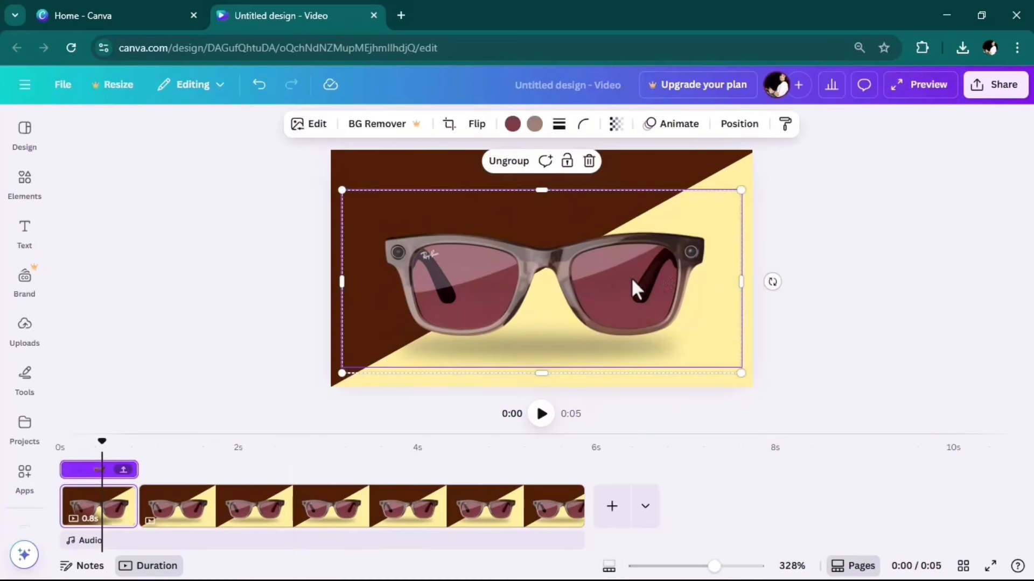
{"action": "left_click_drag", "start_coordinate": [618, 280], "coordinate": [234, 286]}
{"action": "left_click", "coordinate": [657, 267]}
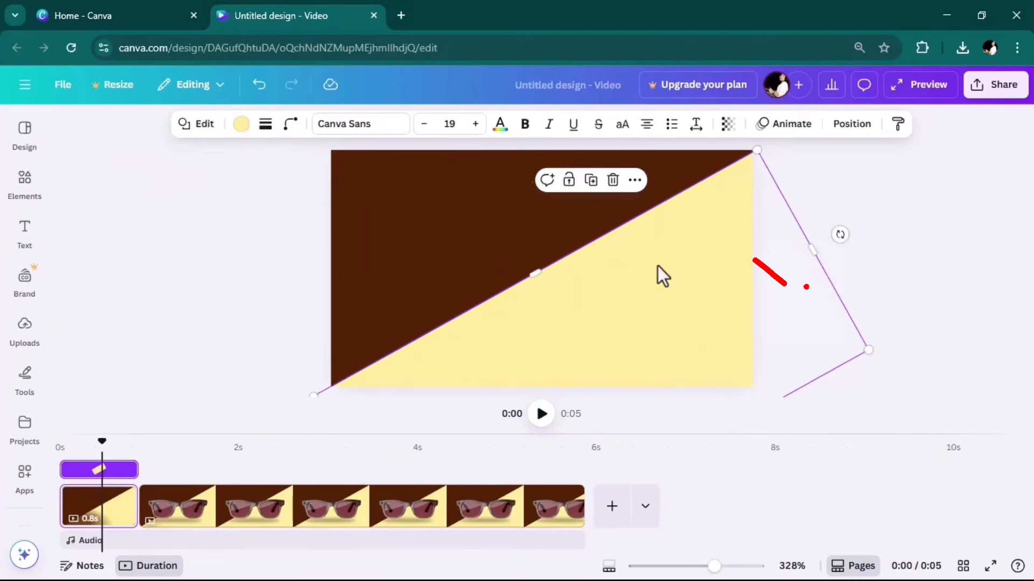
{"action": "left_click_drag", "start_coordinate": [689, 347], "coordinate": [832, 362]}
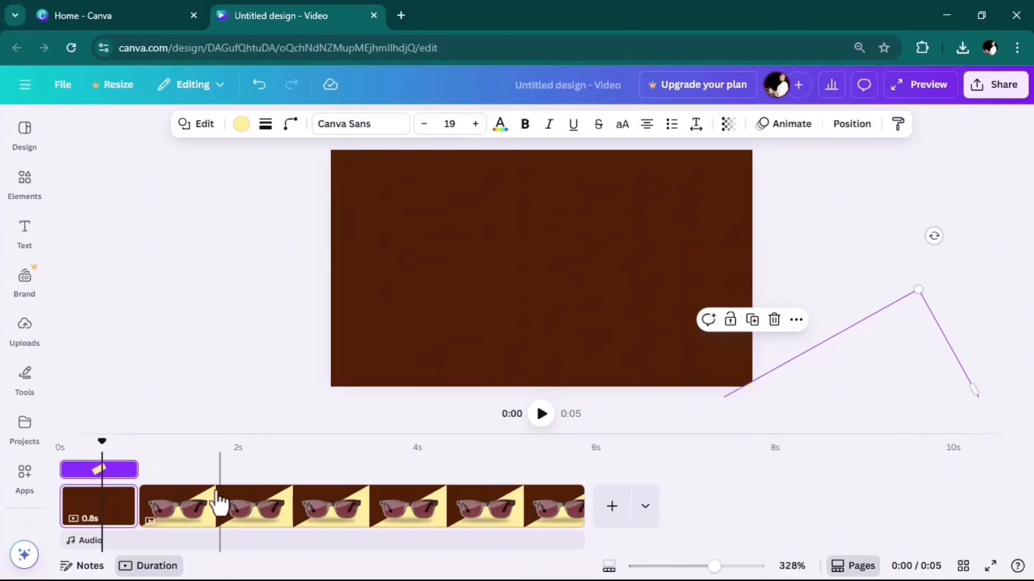
Step: Add a Match & Move transition between the two pages and preview it from the start of the video
{"action": "mouse_move", "coordinate": [139, 520]}
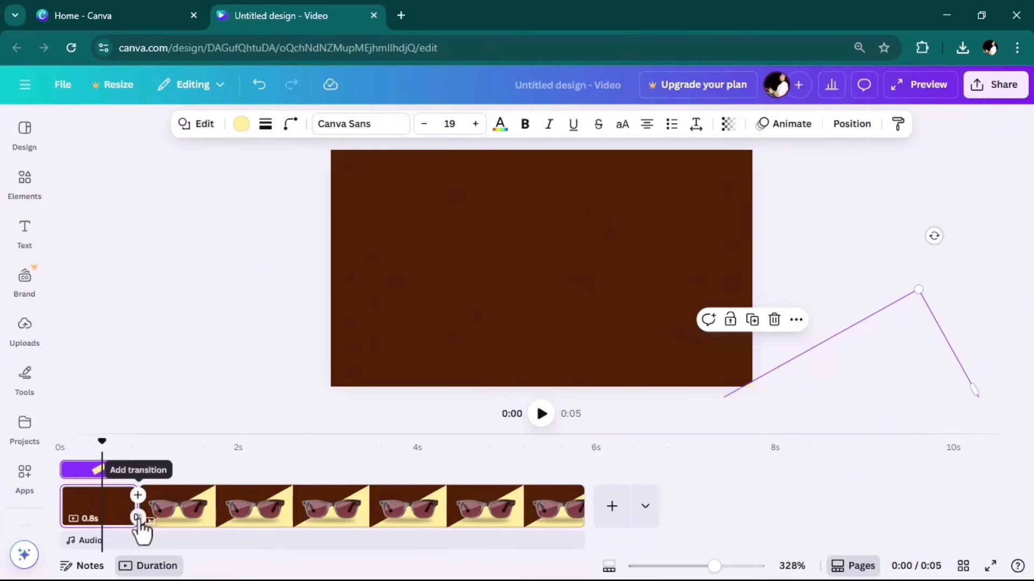
{"action": "left_click", "coordinate": [136, 518]}
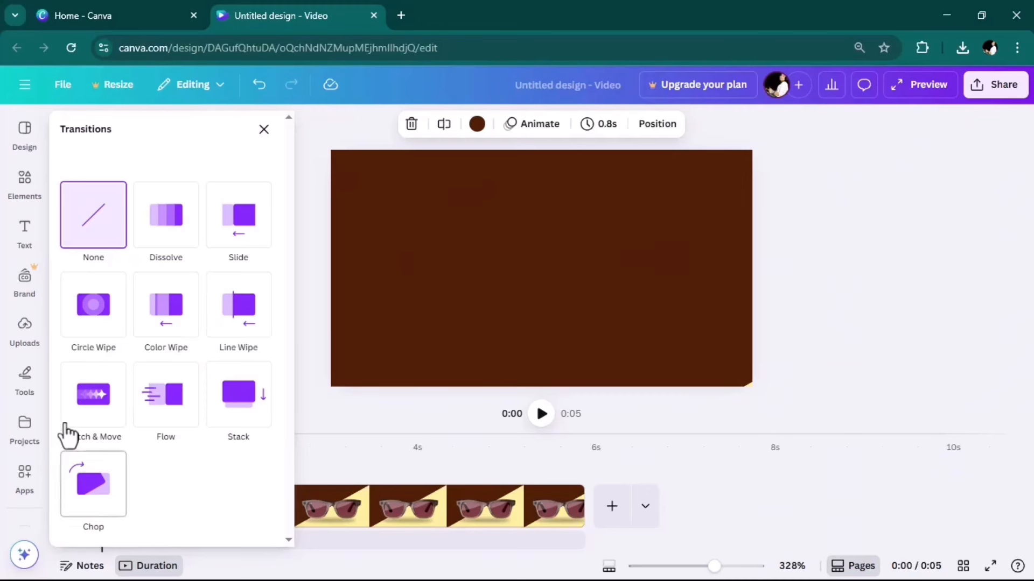
{"action": "left_click", "coordinate": [86, 398]}
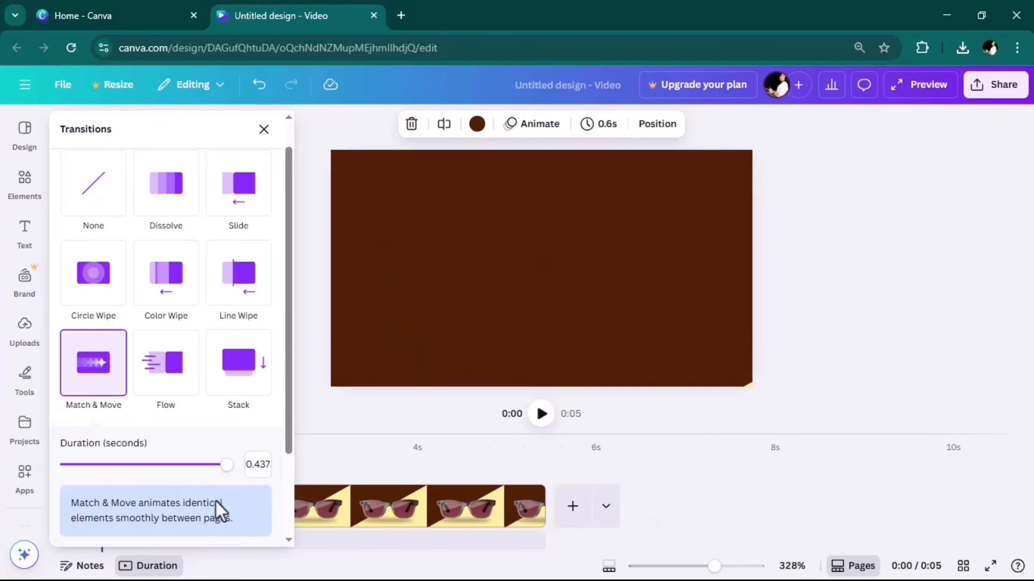
{"action": "left_click", "coordinate": [263, 129]}
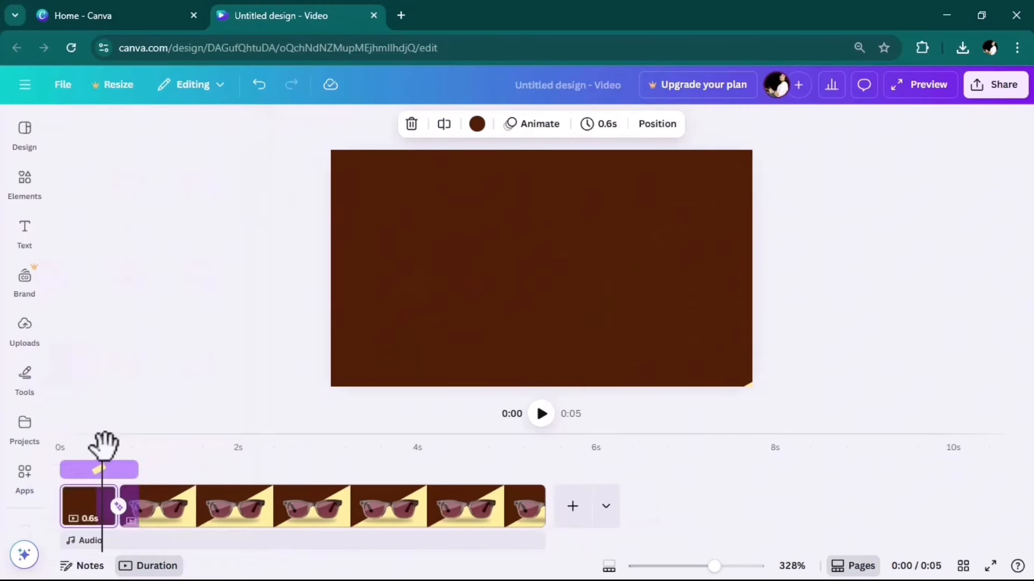
{"action": "left_click_drag", "start_coordinate": [96, 442], "coordinate": [62, 439]}
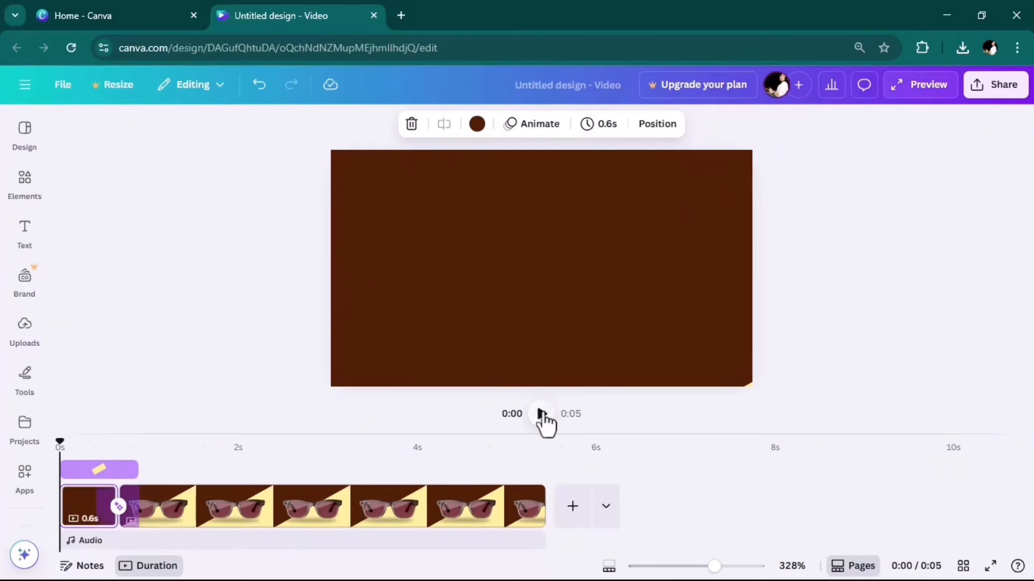
{"action": "left_click", "coordinate": [244, 442]}
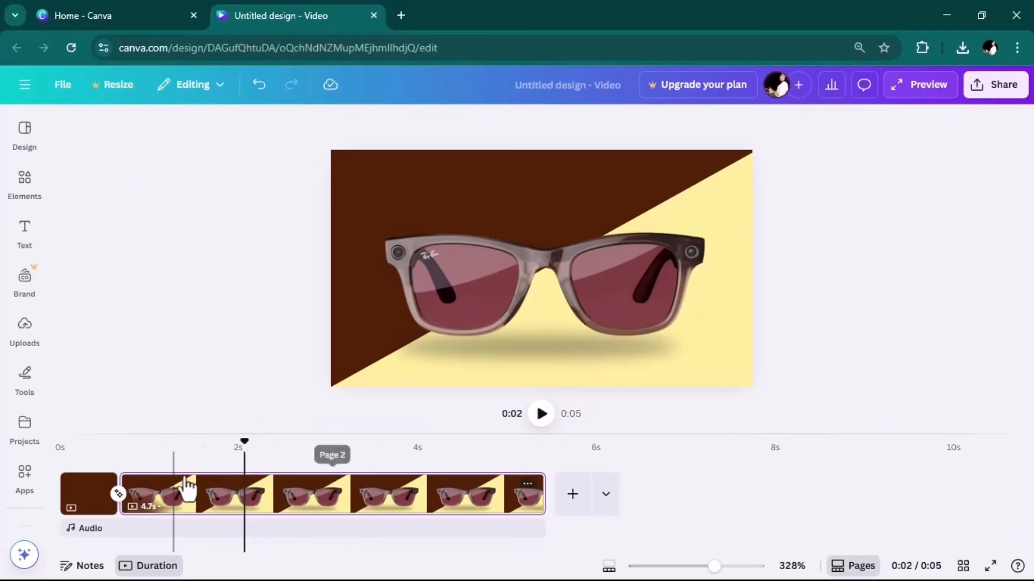
Step: Add a heading reading "NEW" at about one second on the second page, in the Horizon font and white
{"action": "left_click_drag", "start_coordinate": [245, 445], "coordinate": [160, 465]}
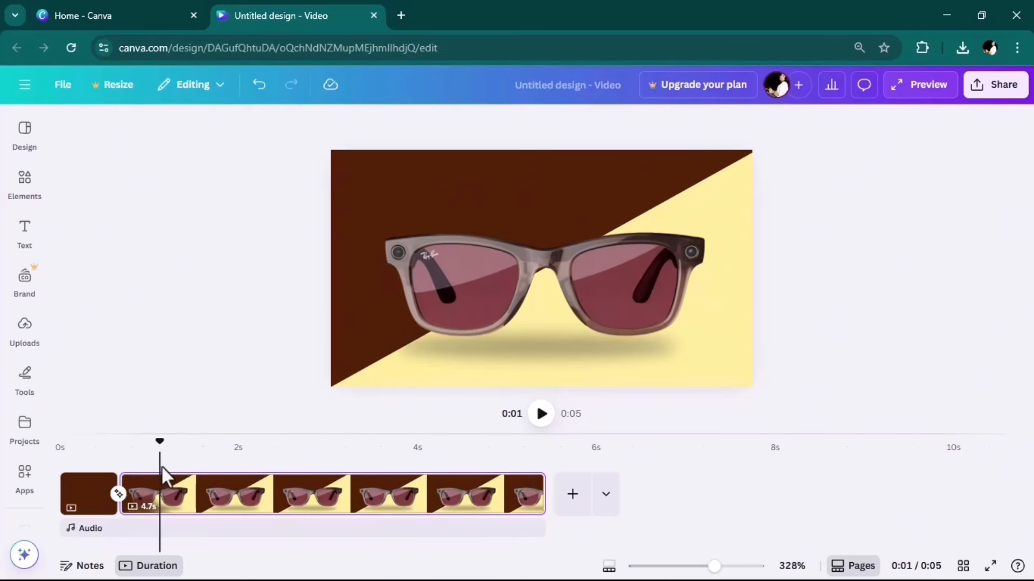
{"action": "left_click", "coordinate": [24, 245]}
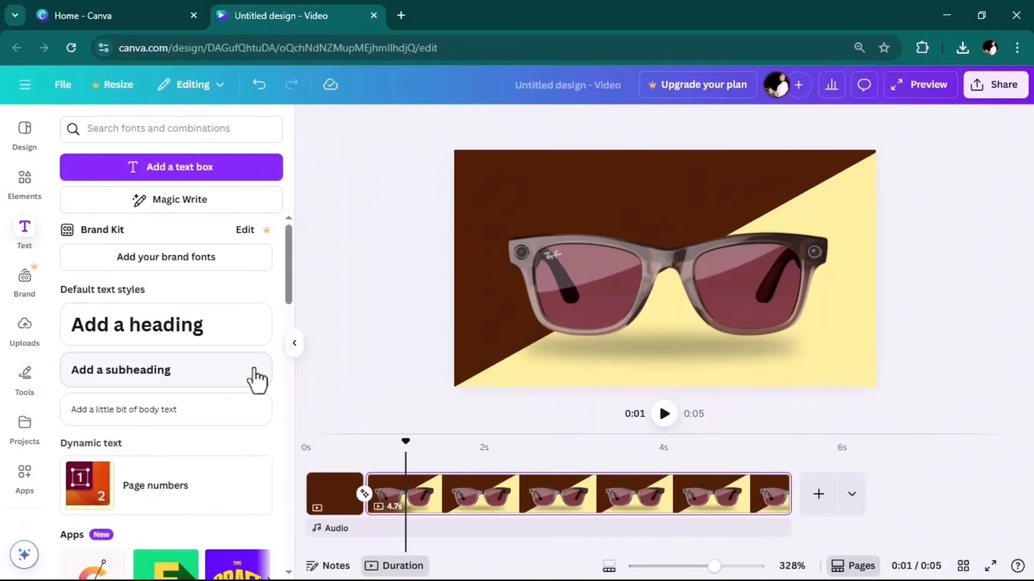
{"action": "left_click", "coordinate": [170, 340]}
{"action": "type", "text": "NEW"}
{"action": "key", "text": "ctrl+a"}
{"action": "left_click", "coordinate": [412, 126]}
{"action": "scroll", "coordinate": [120, 350], "scroll_direction": "down", "scroll_amount": 1}
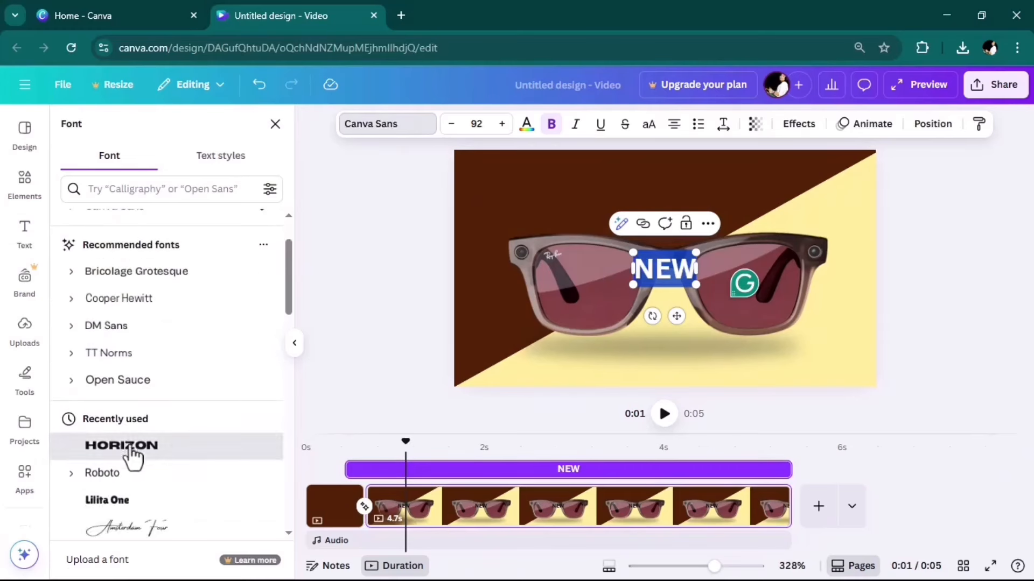
{"action": "left_click", "coordinate": [129, 449]}
{"action": "left_click", "coordinate": [526, 124]}
{"action": "left_click", "coordinate": [269, 455]}
{"action": "left_click", "coordinate": [274, 124]}
Step: Place the NEW heading in the brown area above the sunglasses' left lens and set its font size to 65
{"action": "left_click_drag", "start_coordinate": [678, 268], "coordinate": [528, 174]}
{"action": "left_click", "coordinate": [475, 123]}
{"action": "type", "text": "65"}
{"action": "key", "text": "Return"}
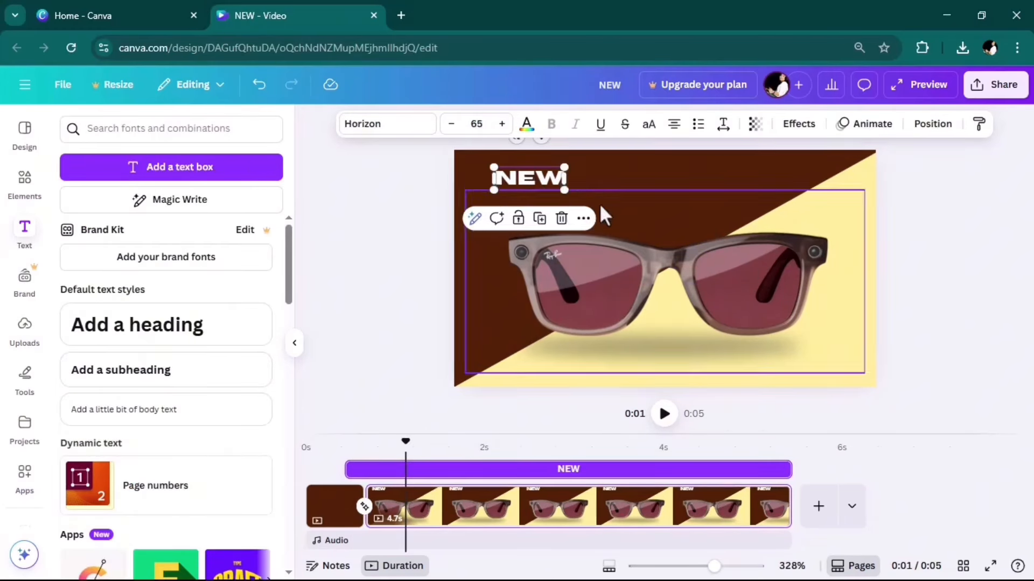
Step: Apply the Ascend animation to the NEW heading, playing on enter only
{"action": "left_click", "coordinate": [874, 124]}
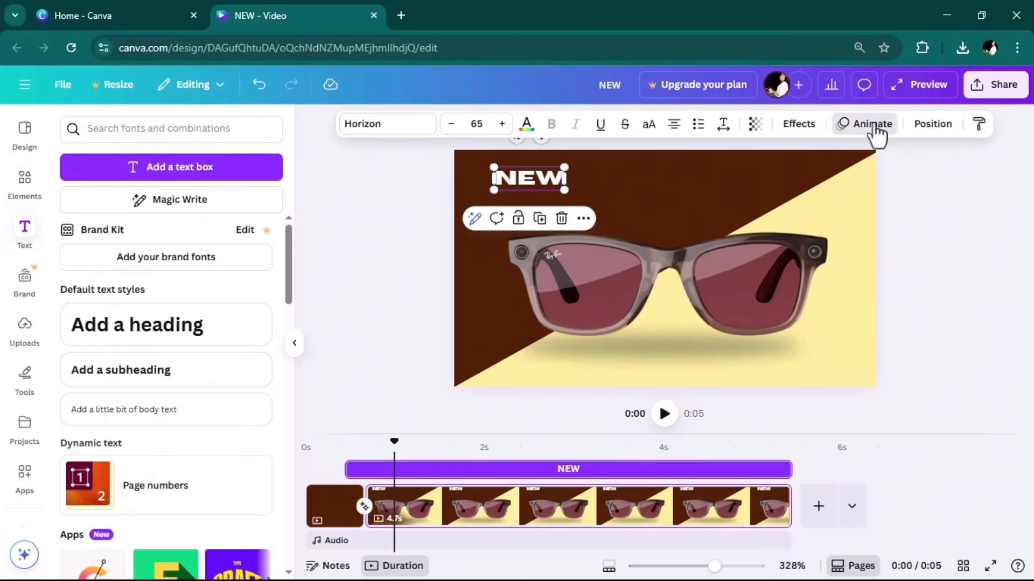
{"action": "left_click", "coordinate": [176, 391]}
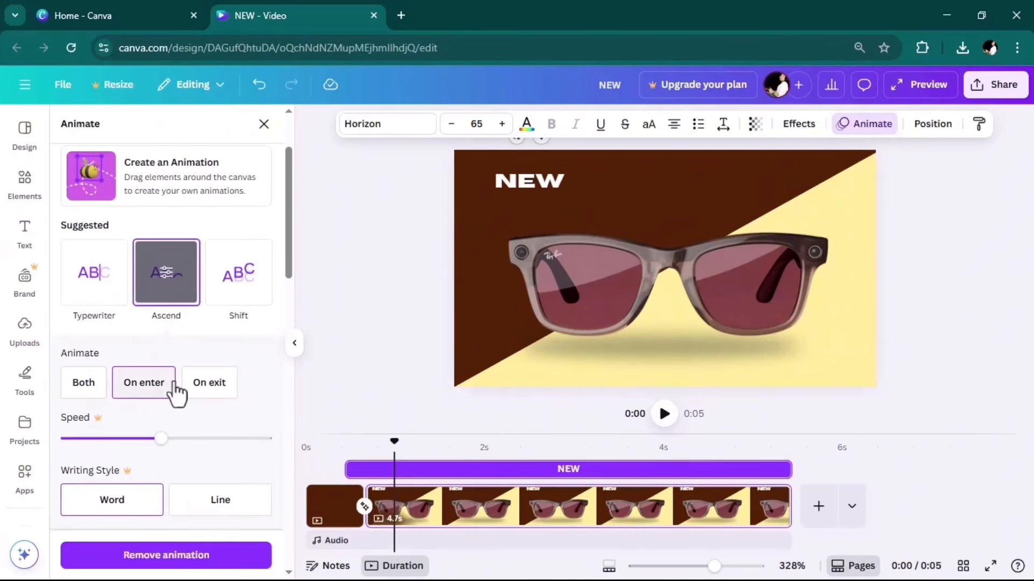
{"action": "left_click", "coordinate": [144, 383]}
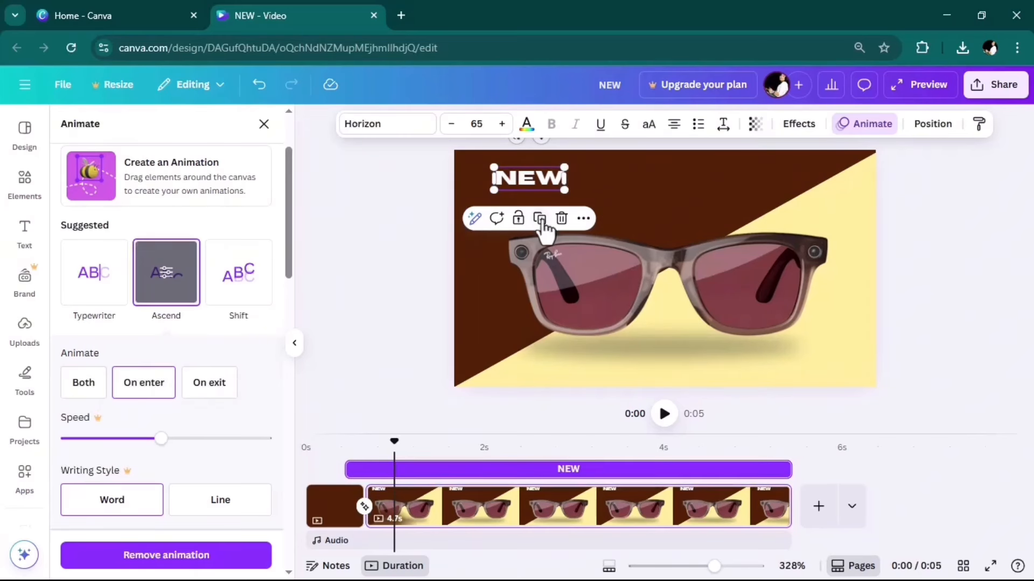
Step: Duplicate the NEW heading, change the copy's text to "RAYBAN", and left-align it directly beneath the original
{"action": "left_click", "coordinate": [540, 218]}
{"action": "left_click_drag", "start_coordinate": [526, 229], "coordinate": [526, 208]}
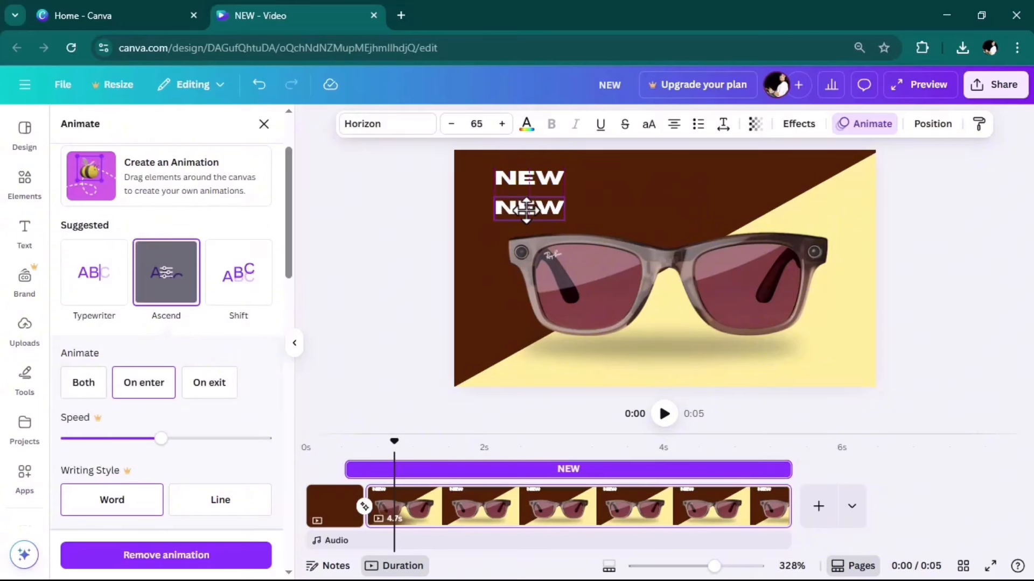
{"action": "double_click", "coordinate": [526, 208]}
{"action": "type", "text": "RAYBAN"}
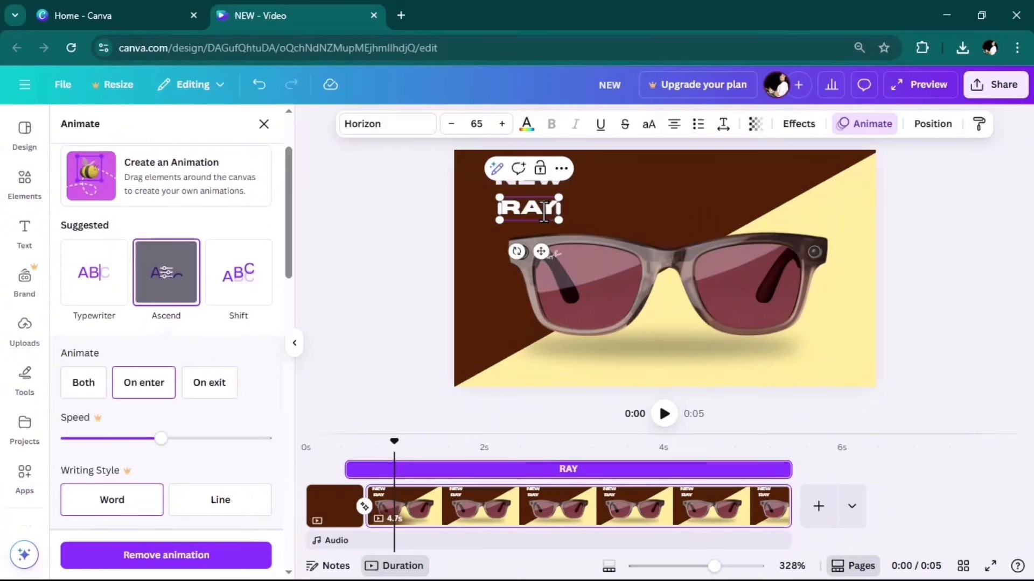
{"action": "left_click_drag", "start_coordinate": [538, 247], "coordinate": [571, 249]}
Step: Recolor the RAYBAN text with the document's light yellow and give it the Clarify animation on enter
{"action": "left_click", "coordinate": [526, 124]}
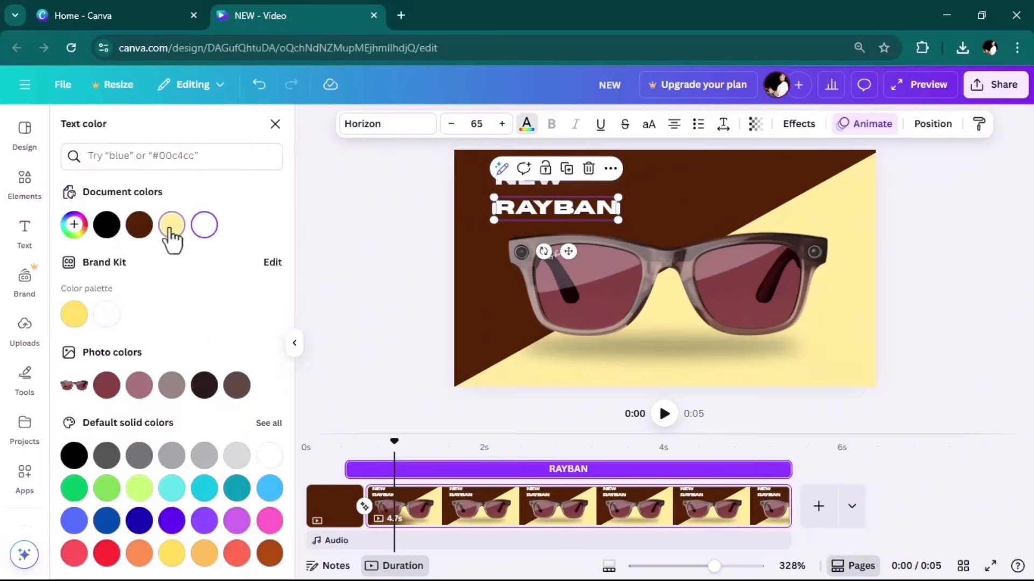
{"action": "left_click", "coordinate": [170, 227]}
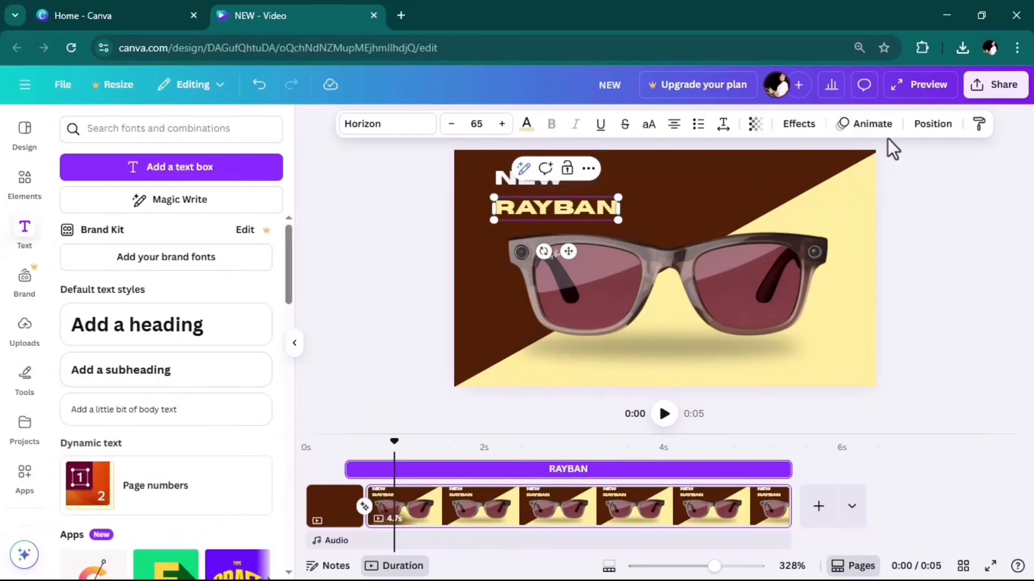
{"action": "left_click", "coordinate": [878, 125]}
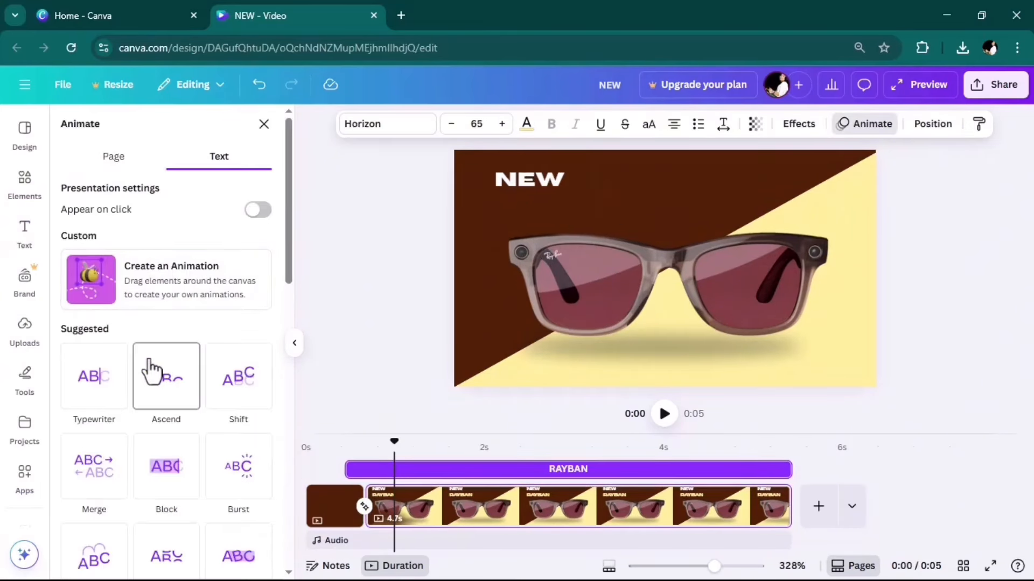
{"action": "scroll", "coordinate": [147, 369], "scroll_direction": "down", "scroll_amount": 4}
{"action": "left_click", "coordinate": [161, 434]}
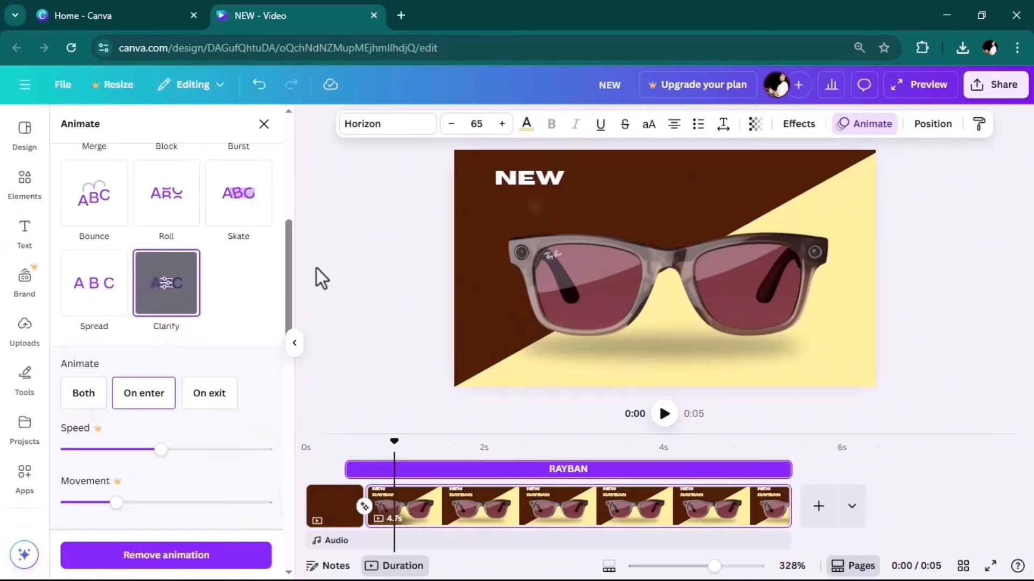
{"action": "left_click", "coordinate": [263, 124]}
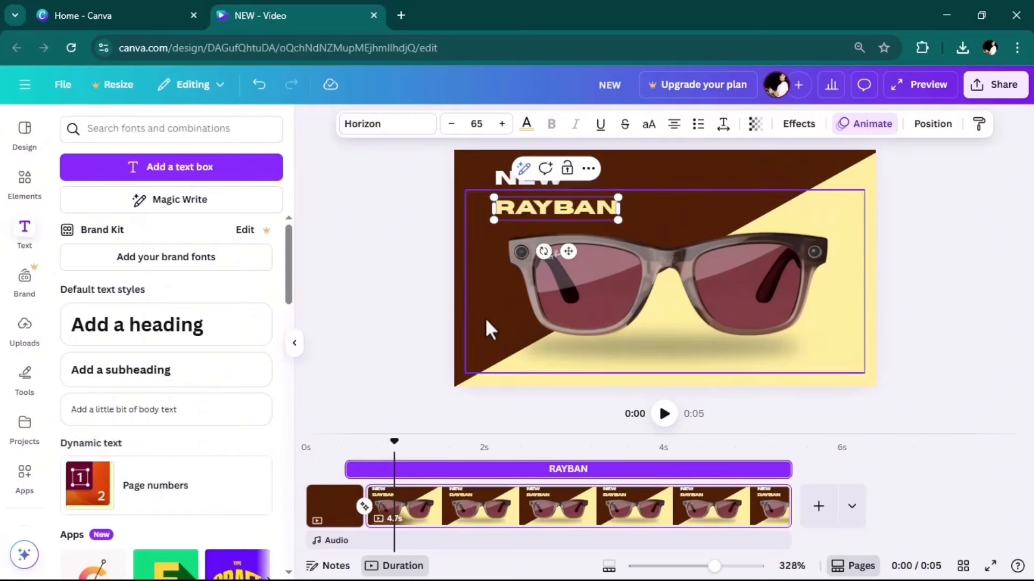
Step: Duplicate the NEW heading and place the copy in the yellow area at the canvas's lower-right corner
{"action": "left_click", "coordinate": [503, 176]}
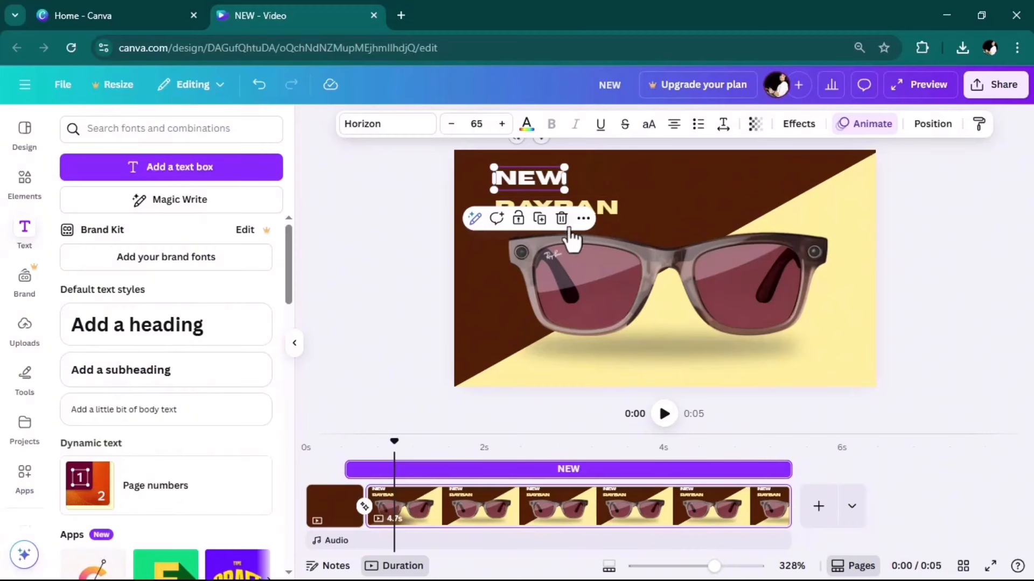
{"action": "left_click_drag", "start_coordinate": [541, 231], "coordinate": [823, 352]}
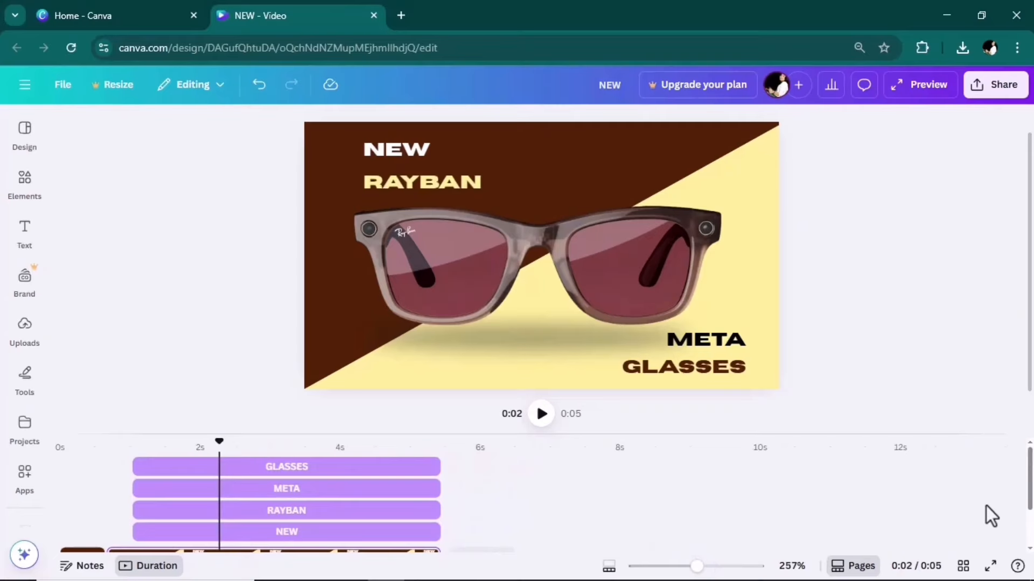
Step: Duplicate the second page to create a third page with the same sunglasses and texts
{"action": "scroll", "coordinate": [1028, 506], "scroll_direction": "down", "scroll_amount": 2}
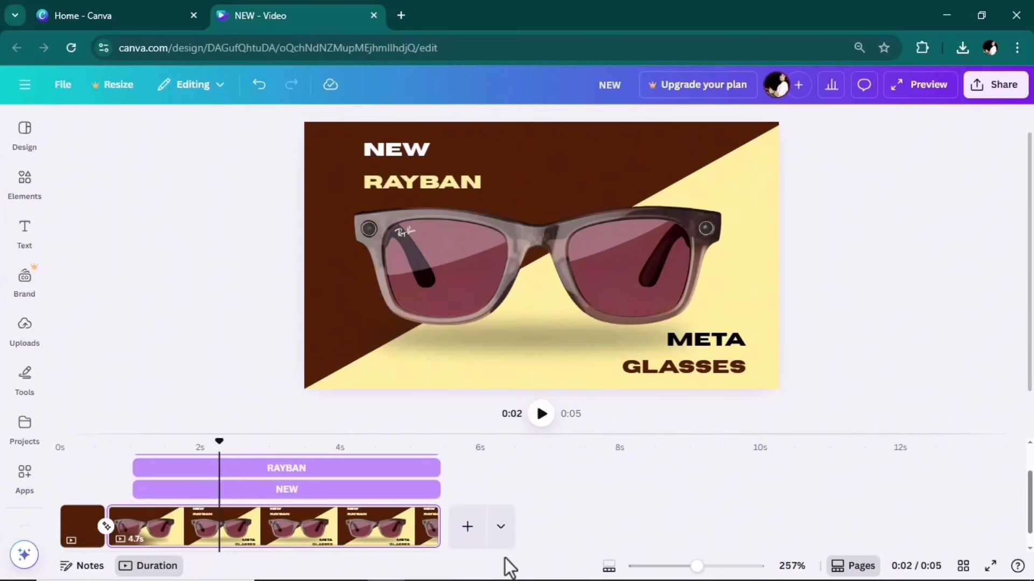
{"action": "mouse_move", "coordinate": [429, 521]}
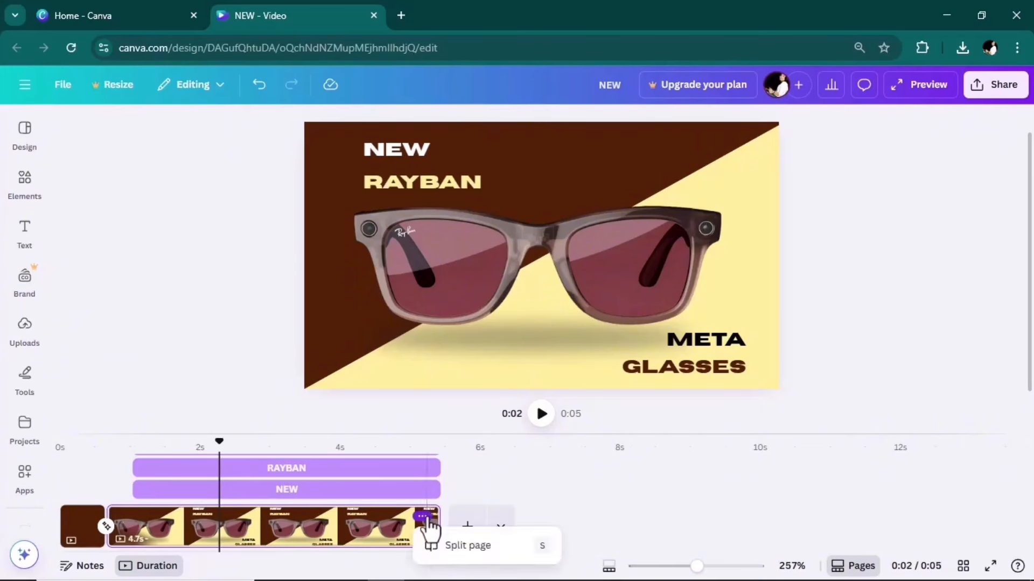
{"action": "left_click", "coordinate": [423, 518]}
{"action": "left_click", "coordinate": [476, 264]}
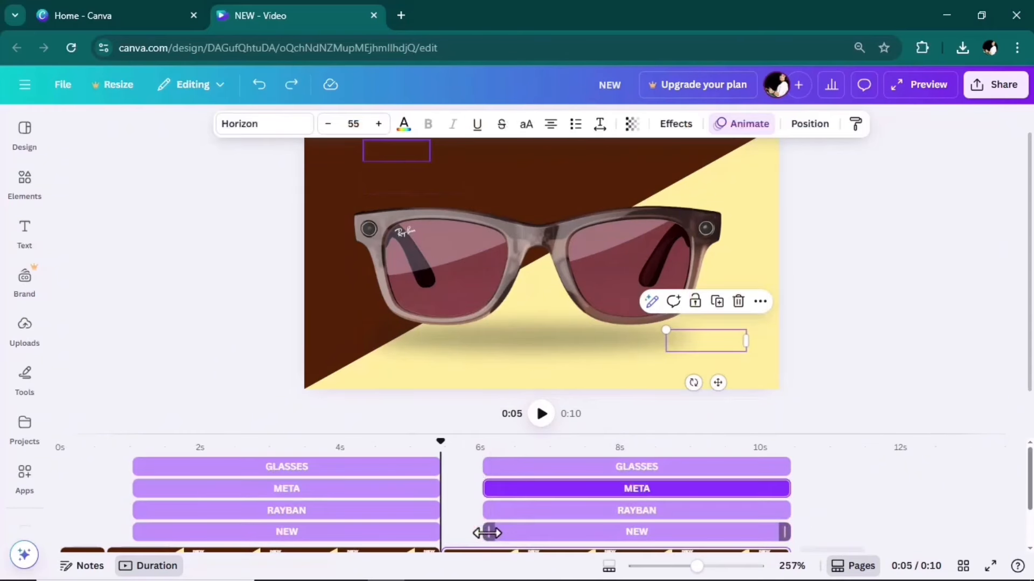
Step: Extend the NEW, RAYBAN, META and GLASSES text timings on the third page so they begin at the page's start
{"action": "left_click_drag", "start_coordinate": [487, 533], "coordinate": [430, 533]}
{"action": "left_click_drag", "start_coordinate": [485, 510], "coordinate": [425, 510]}
{"action": "left_click_drag", "start_coordinate": [487, 495], "coordinate": [431, 491]}
{"action": "left_click_drag", "start_coordinate": [488, 466], "coordinate": [438, 468]}
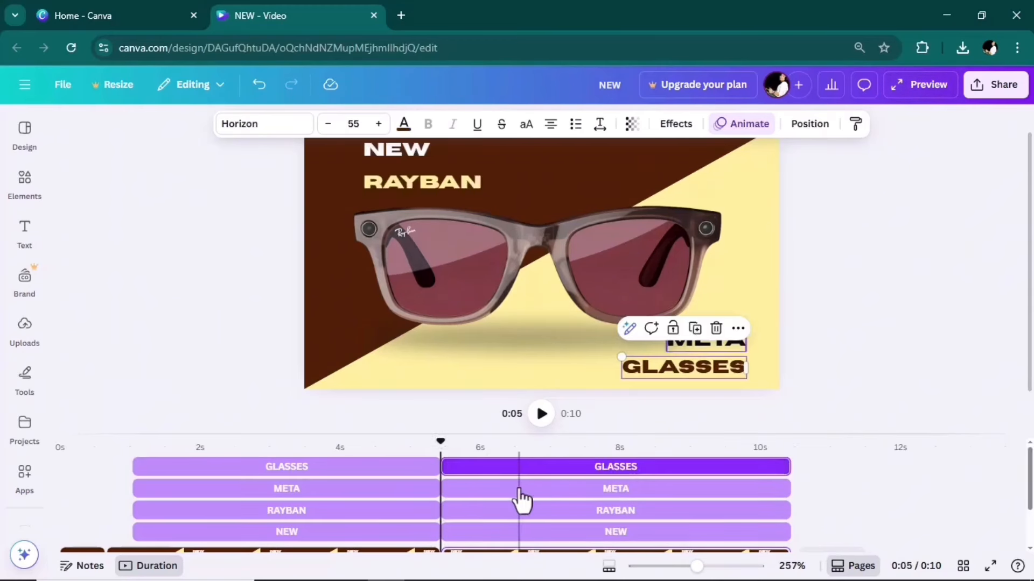
Step: Remove the text animations from GLASSES, META, RAYBAN and NEW on the third page
{"action": "left_click", "coordinate": [742, 128]}
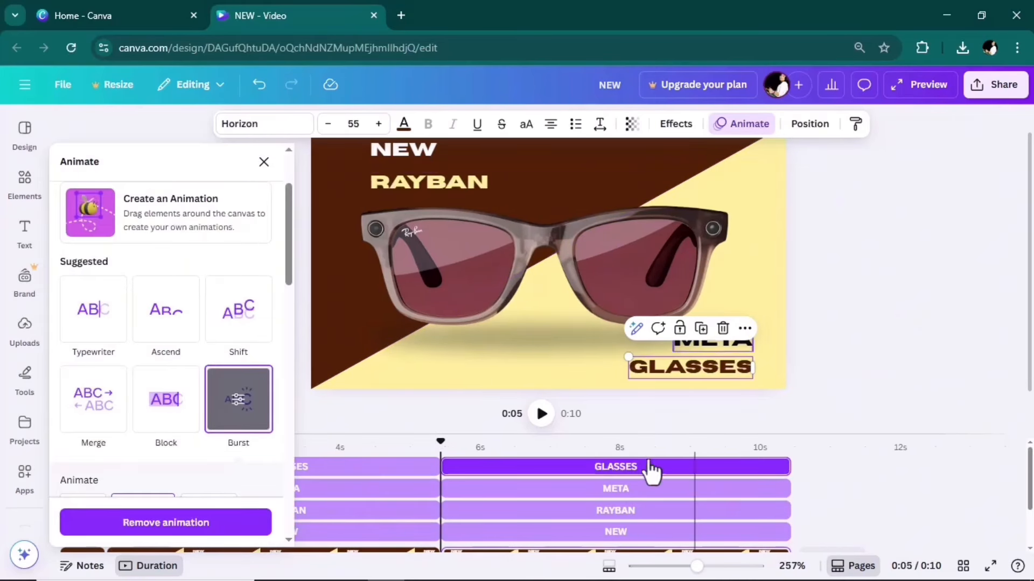
{"action": "left_click", "coordinate": [200, 524]}
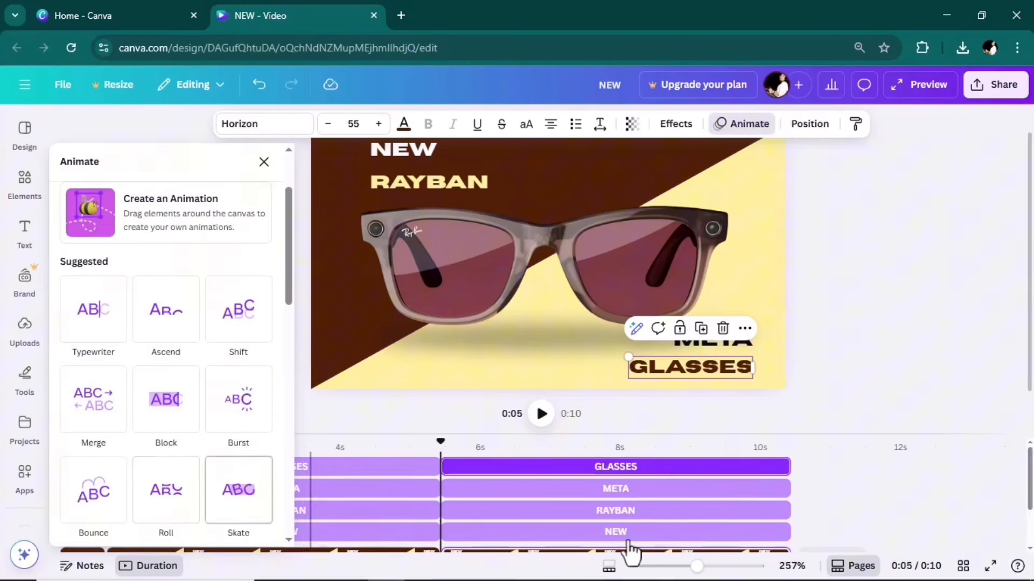
{"action": "left_click", "coordinate": [603, 487]}
{"action": "left_click", "coordinate": [563, 512]}
{"action": "left_click", "coordinate": [205, 529]}
{"action": "left_click", "coordinate": [470, 531]}
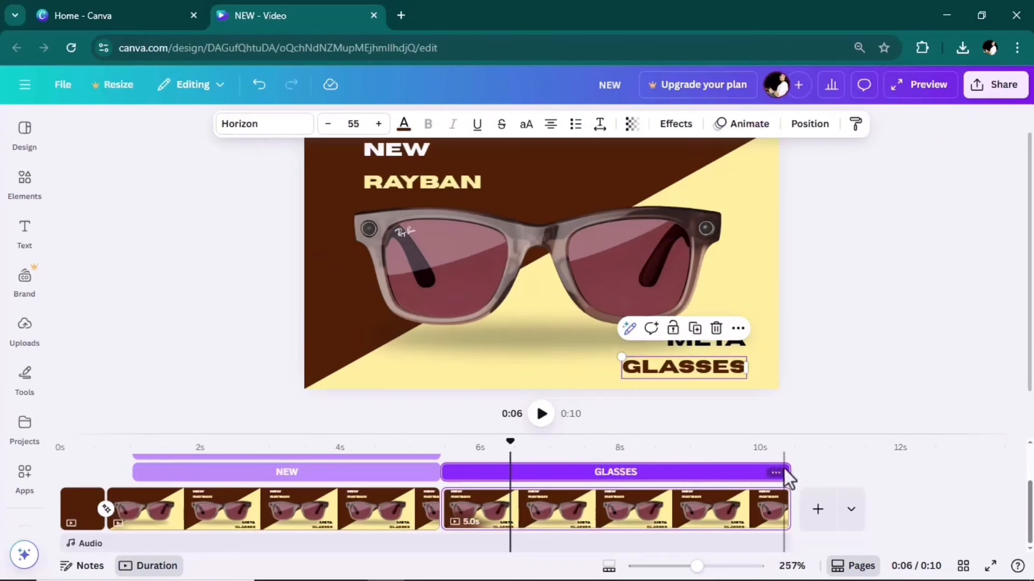
Step: Shorten the GLASSES, META, RAYBAN and NEW text timings on the third page so they end together at about 6.2 s
{"action": "left_click_drag", "start_coordinate": [788, 472], "coordinate": [493, 484]}
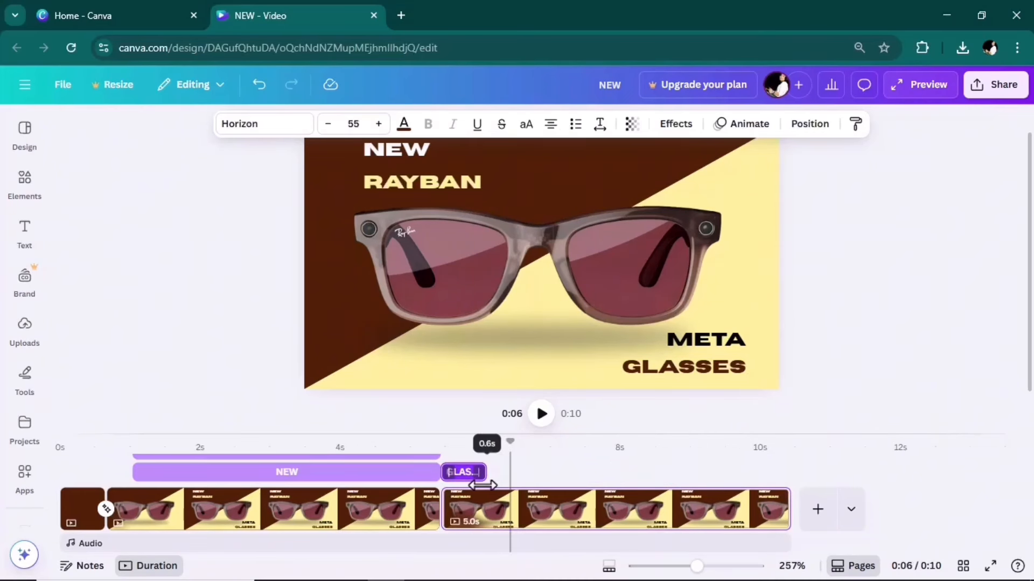
{"action": "left_click_drag", "start_coordinate": [487, 483], "coordinate": [491, 479]}
{"action": "mouse_move", "coordinate": [510, 442]}
{"action": "left_mouse_down"}
{"action": "mouse_move", "coordinate": [471, 446]}
{"action": "mouse_move", "coordinate": [491, 450]}
{"action": "left_mouse_up"}
{"action": "left_click", "coordinate": [700, 343]}
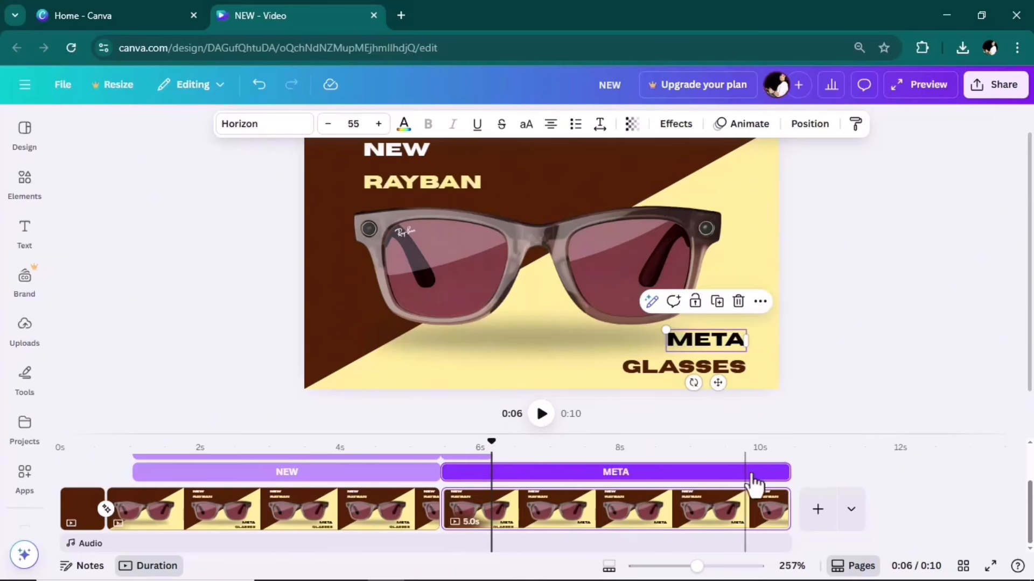
{"action": "left_click_drag", "start_coordinate": [785, 473], "coordinate": [499, 482]}
{"action": "left_click_drag", "start_coordinate": [494, 485], "coordinate": [789, 486]}
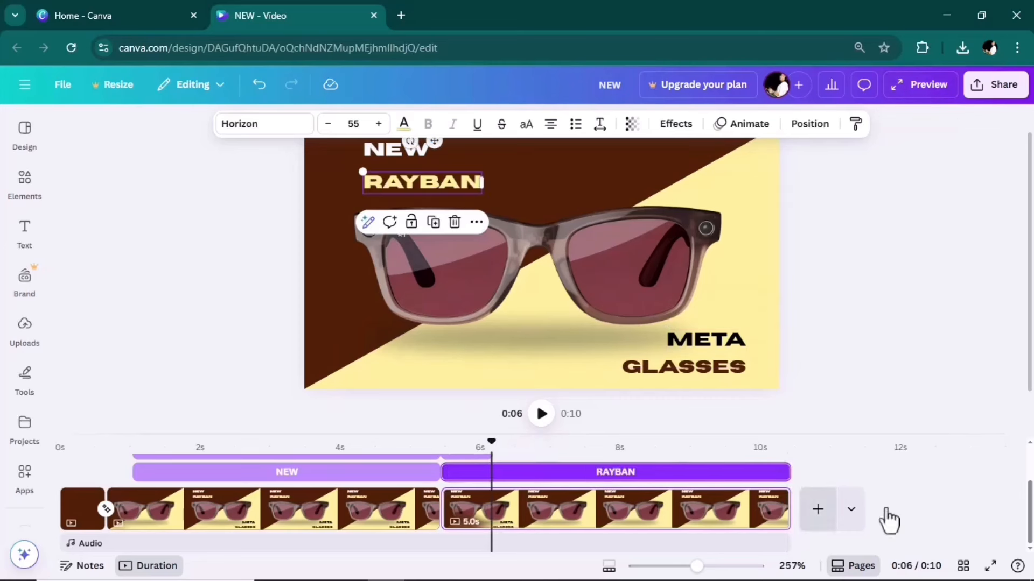
{"action": "left_click_drag", "start_coordinate": [625, 476], "coordinate": [491, 485]}
{"action": "left_click", "coordinate": [398, 150]}
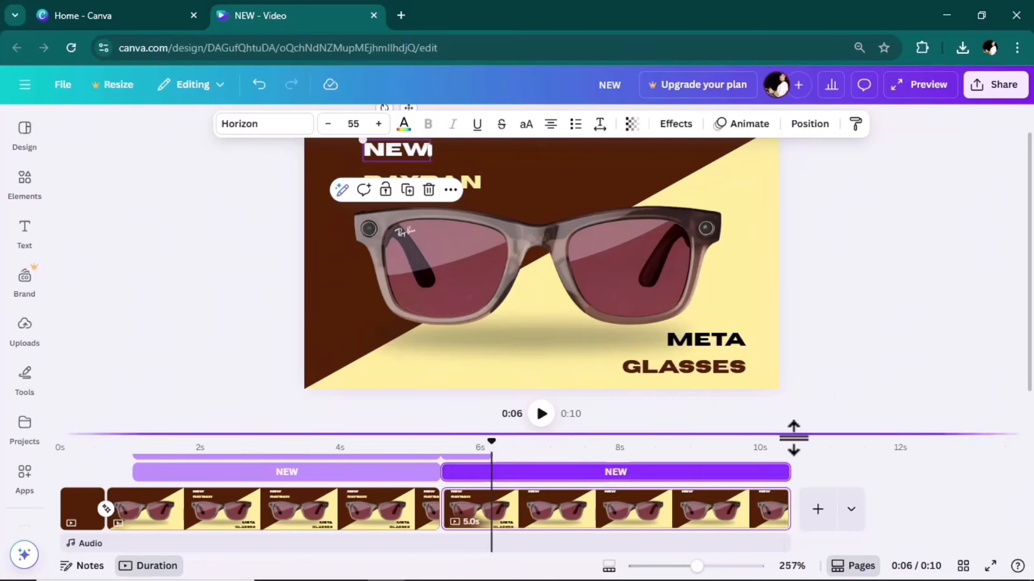
{"action": "left_click_drag", "start_coordinate": [790, 486], "coordinate": [491, 474]}
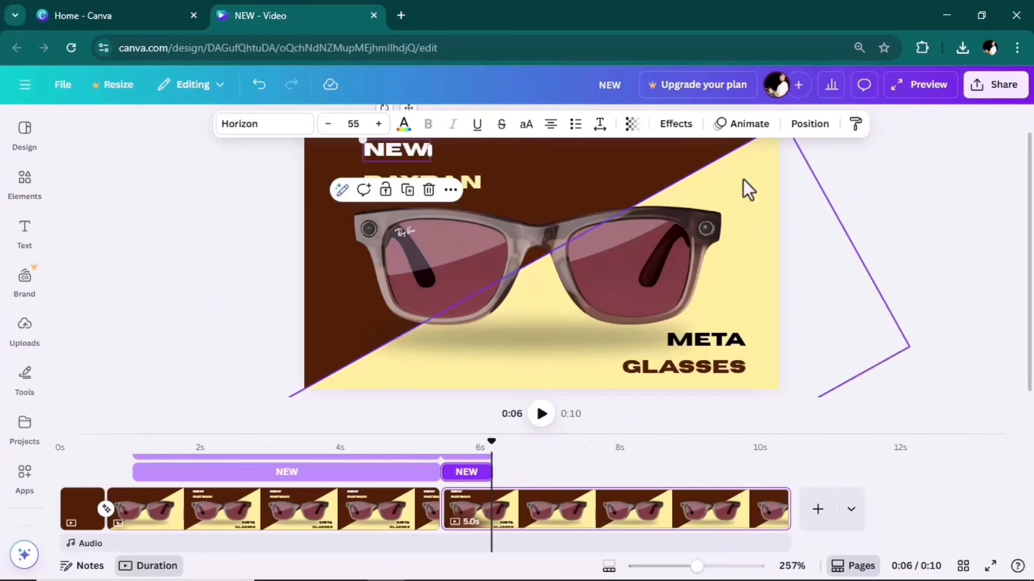
Step: Apply a text animation to NEW on the third page and play the page back
{"action": "left_click", "coordinate": [743, 124]}
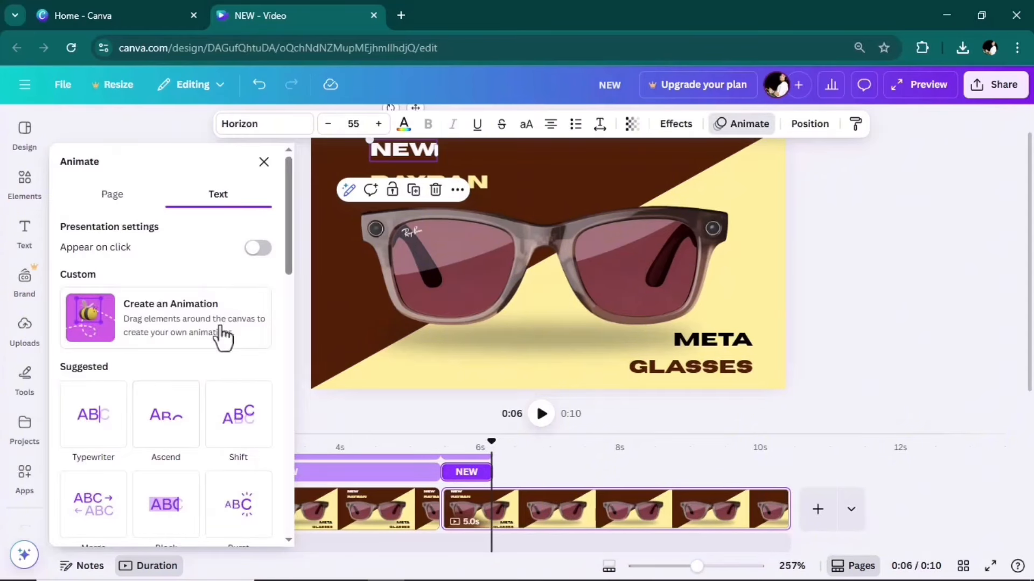
{"action": "scroll", "coordinate": [181, 328], "scroll_direction": "down", "scroll_amount": 2}
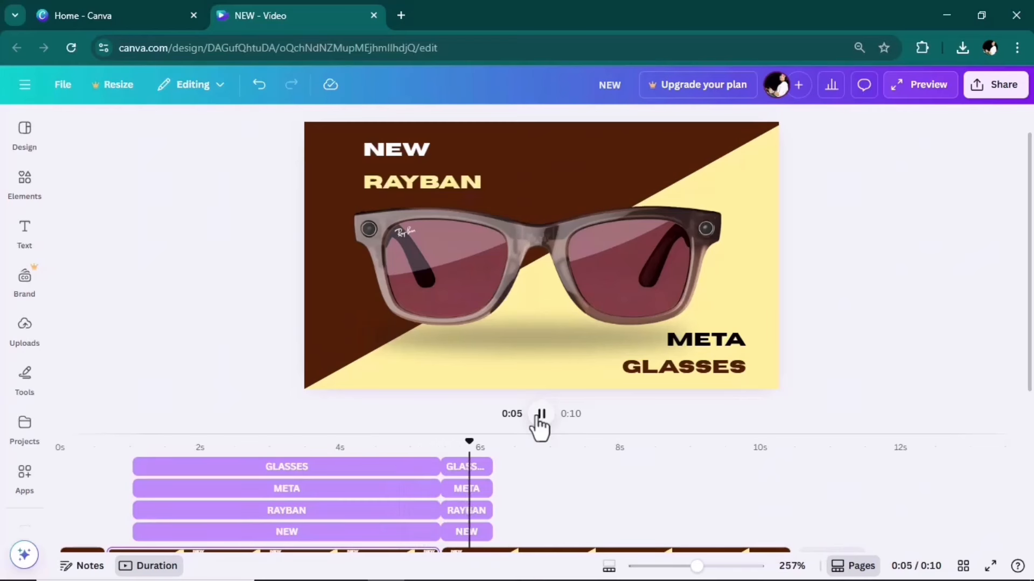
{"action": "left_click", "coordinate": [540, 416]}
{"action": "scroll", "coordinate": [583, 477], "scroll_direction": "down", "scroll_amount": 2}
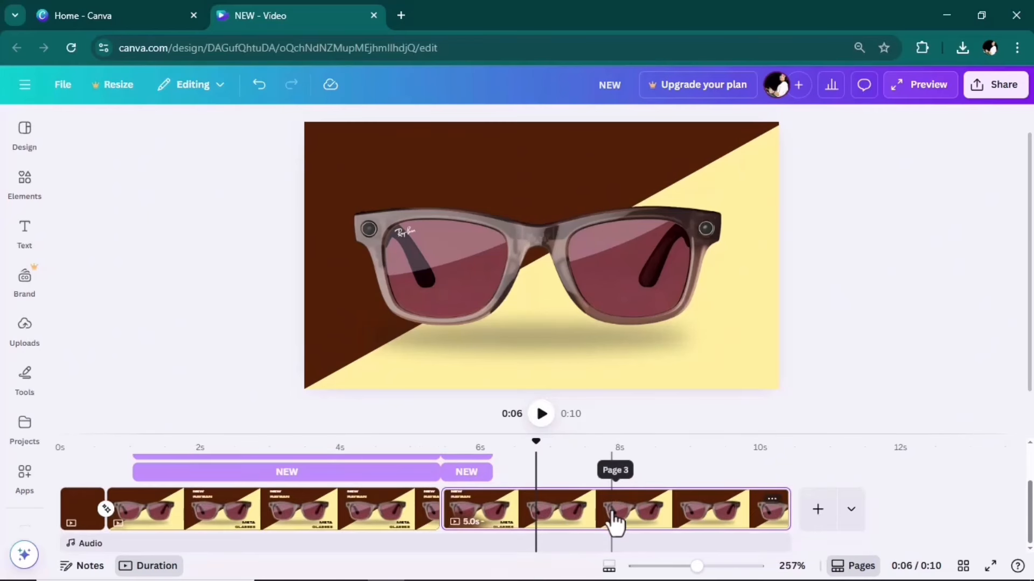
Step: Shorten the third page to 1.0 s and duplicate it as a fourth page
{"action": "left_click_drag", "start_coordinate": [787, 512], "coordinate": [516, 518]}
{"action": "left_click_drag", "start_coordinate": [516, 450], "coordinate": [470, 461]}
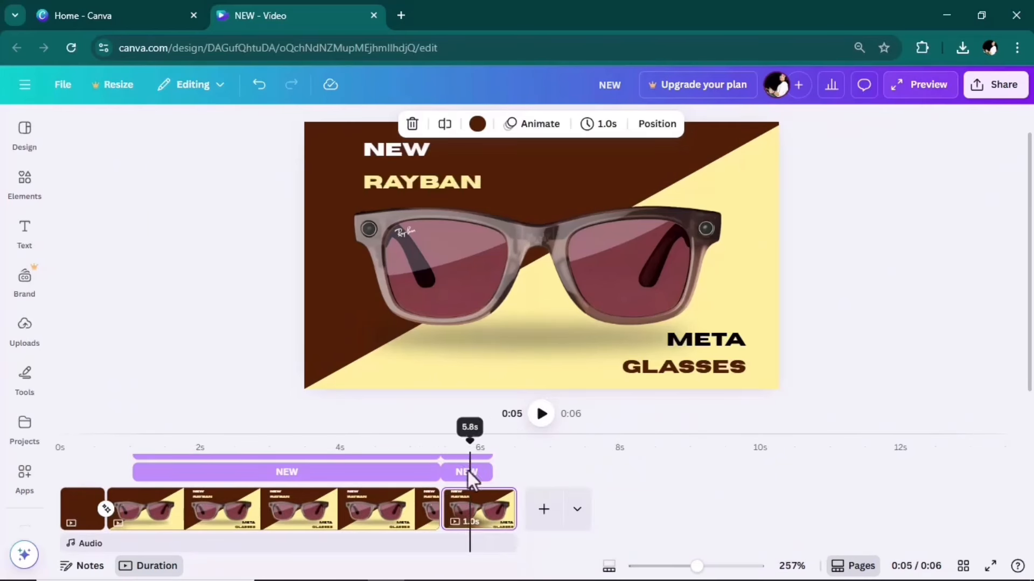
{"action": "mouse_move", "coordinate": [500, 506]}
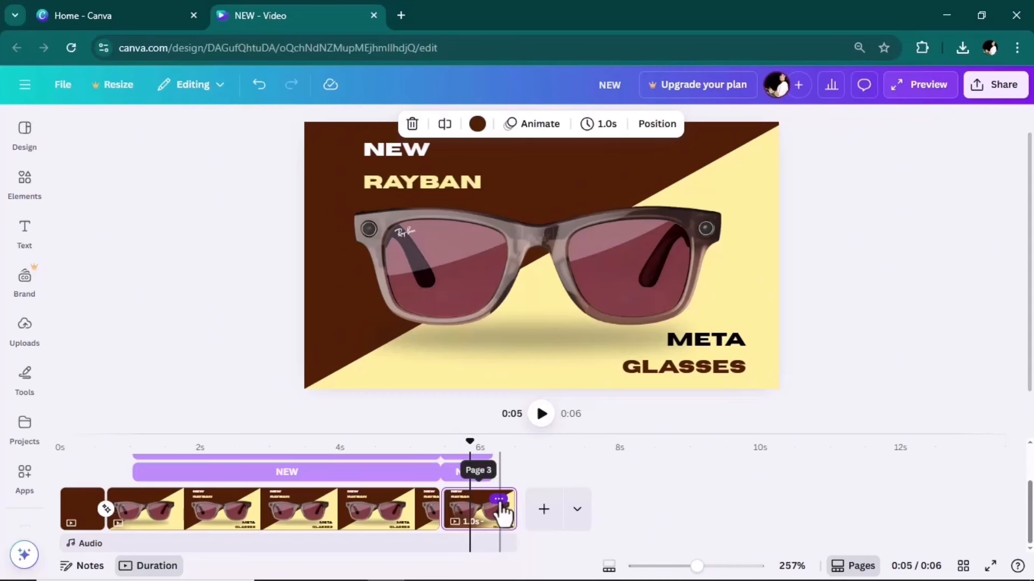
{"action": "left_click", "coordinate": [499, 501]}
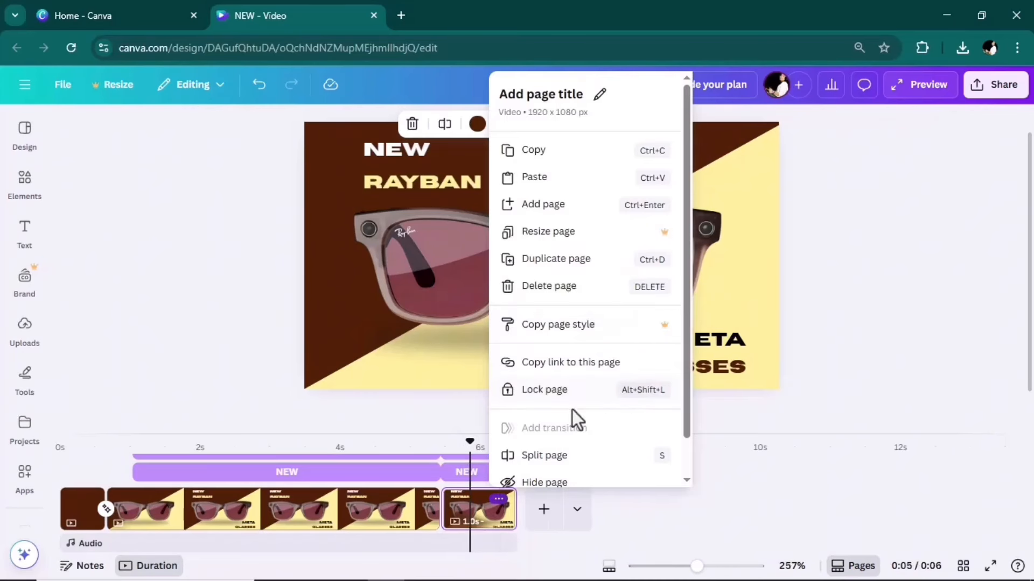
{"action": "left_click", "coordinate": [557, 260]}
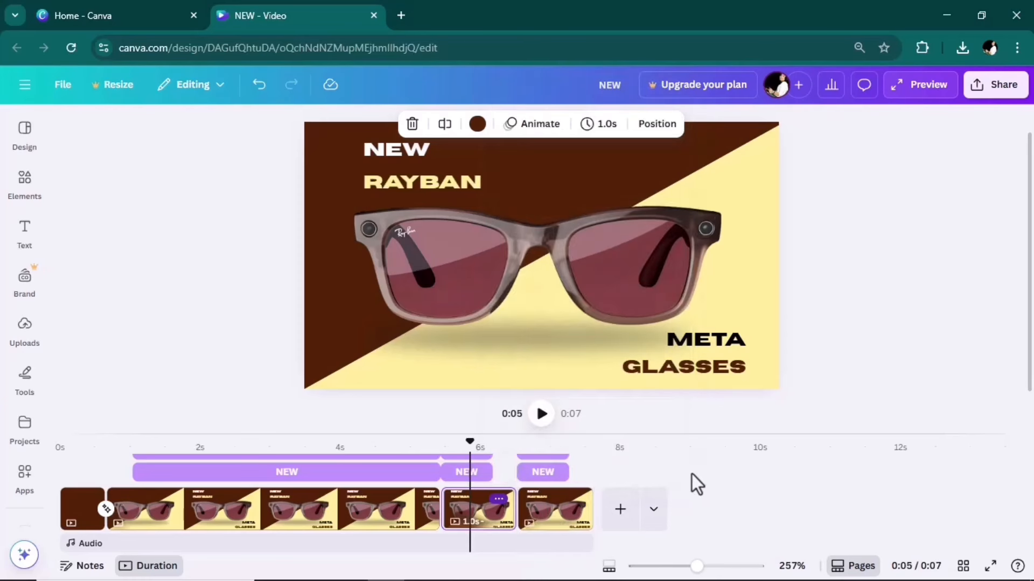
Step: Delete the NEW, GLASSES, META and RAYBAN texts from the fourth page
{"action": "left_click", "coordinate": [546, 474]}
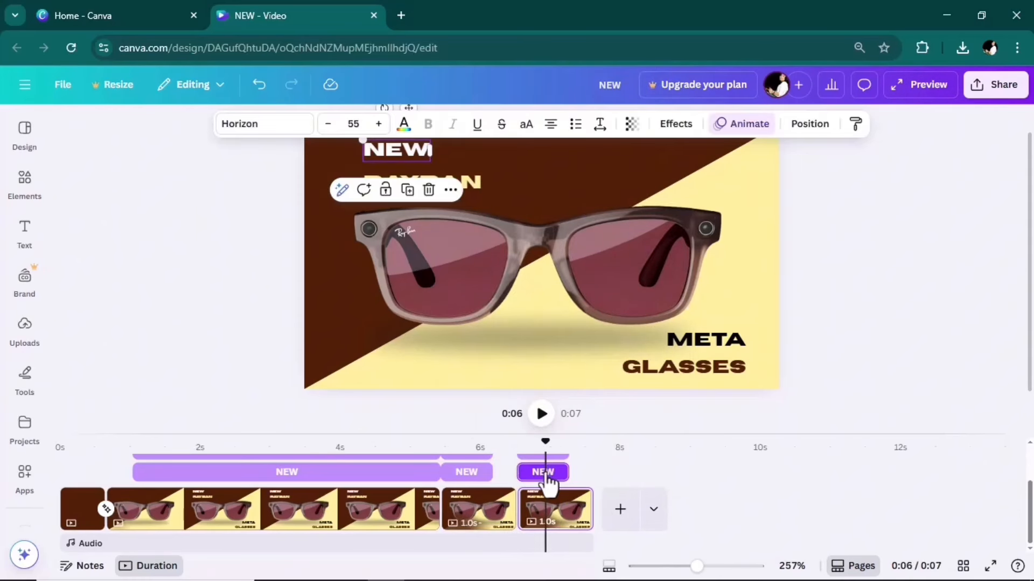
{"action": "key", "text": "Delete"}
{"action": "left_click", "coordinate": [681, 377]}
{"action": "key", "text": "Delete"}
{"action": "left_click", "coordinate": [548, 489]}
{"action": "key", "text": "Delete"}
{"action": "left_click", "coordinate": [543, 509]}
{"action": "key", "text": "Delete"}
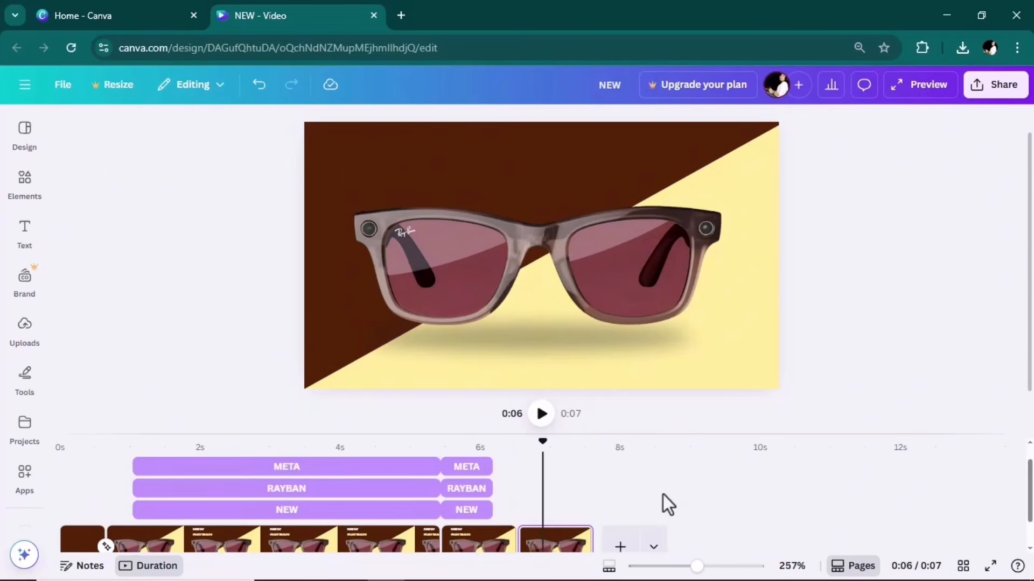
{"action": "scroll", "coordinate": [664, 495], "scroll_direction": "down", "scroll_amount": 1}
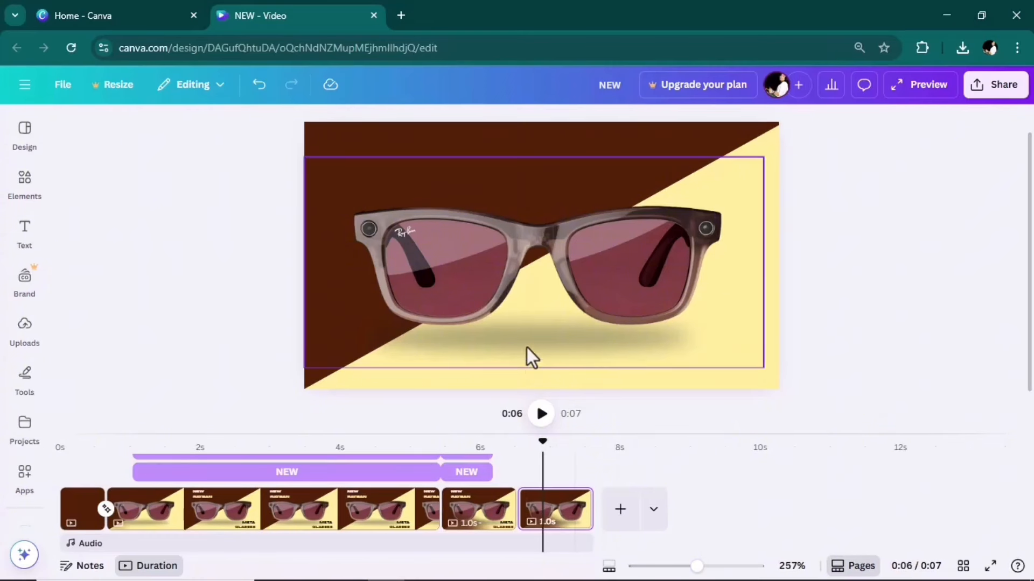
Step: Move the fourth page's yellow shape off the canvas, leaving only a small sliver in the lower-right corner
{"action": "left_click", "coordinate": [761, 383]}
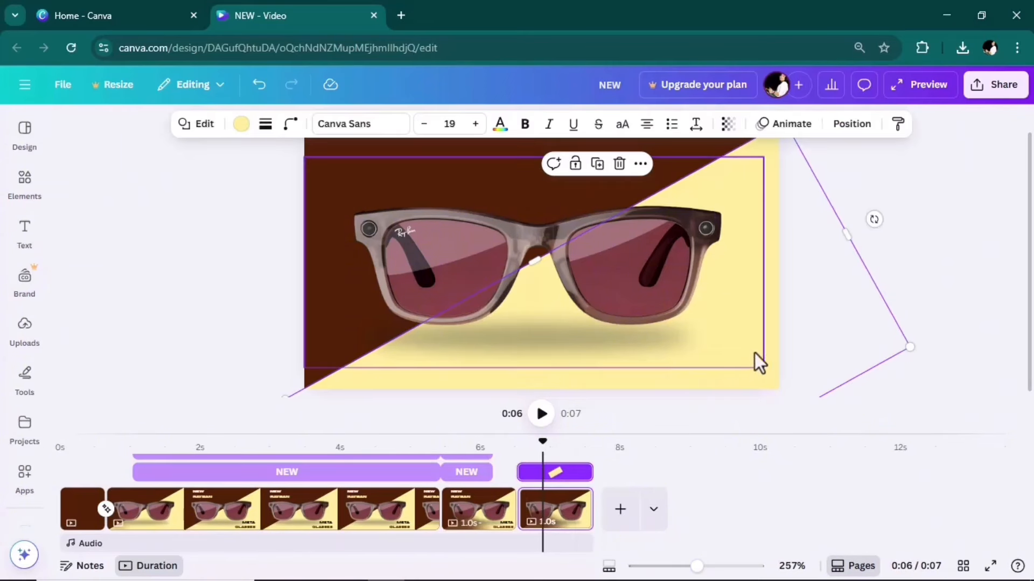
{"action": "left_click_drag", "start_coordinate": [774, 298], "coordinate": [997, 426]}
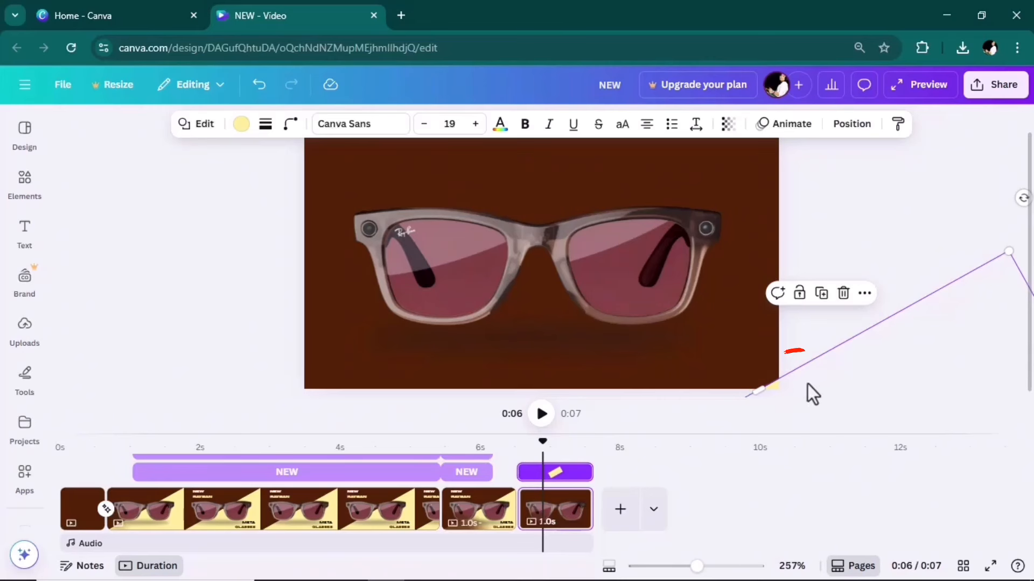
{"action": "mouse_move", "coordinate": [845, 384]}
{"action": "left_mouse_down"}
{"action": "mouse_move", "coordinate": [863, 388]}
{"action": "mouse_move", "coordinate": [882, 376]}
{"action": "left_mouse_up"}
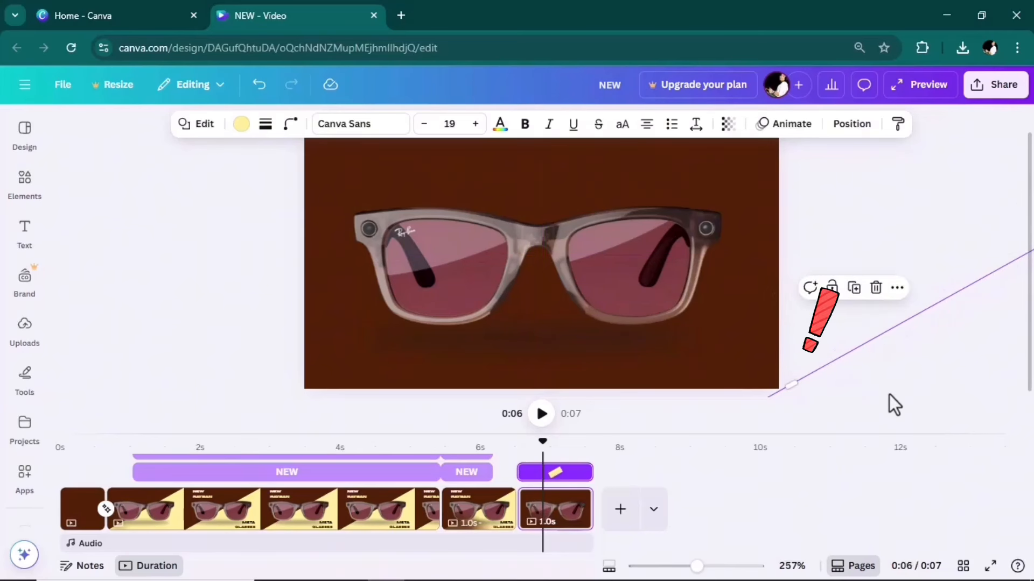
{"action": "key", "text": "ctrl+z"}
Step: Enlarge the sunglasses and shift them left on the fourth page so one lens and its camera fill the canvas's left half
{"action": "left_click_drag", "start_coordinate": [664, 280], "coordinate": [429, 279]}
{"action": "left_click_drag", "start_coordinate": [521, 157], "coordinate": [623, 134]}
{"action": "left_click_drag", "start_coordinate": [484, 219], "coordinate": [444, 226]}
{"action": "left_click_drag", "start_coordinate": [586, 388], "coordinate": [600, 396]}
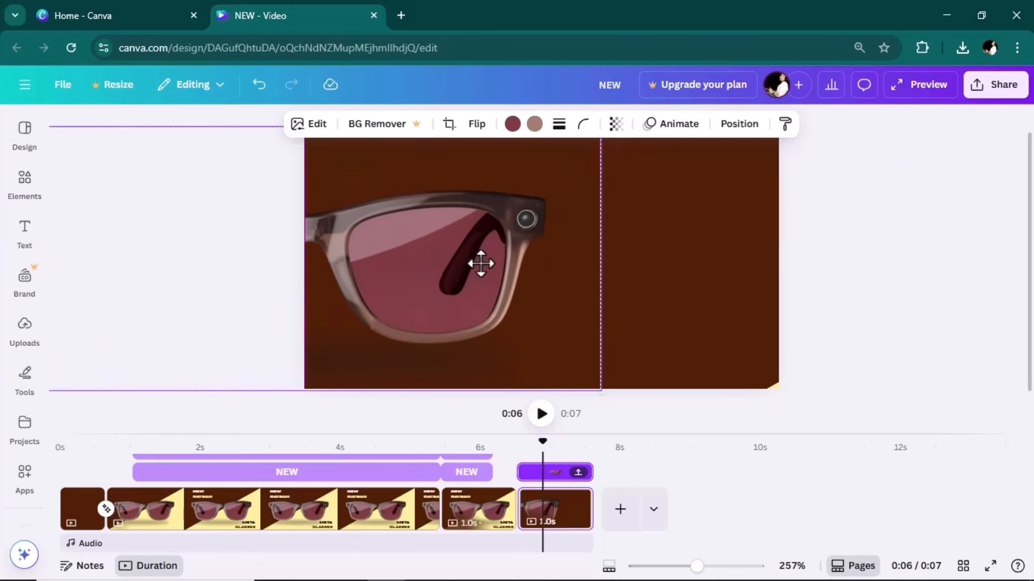
Step: Add a Match & Move transition between the third and fourth pages and extend the fourth page to 1.5 s
{"action": "left_click", "coordinate": [513, 523]}
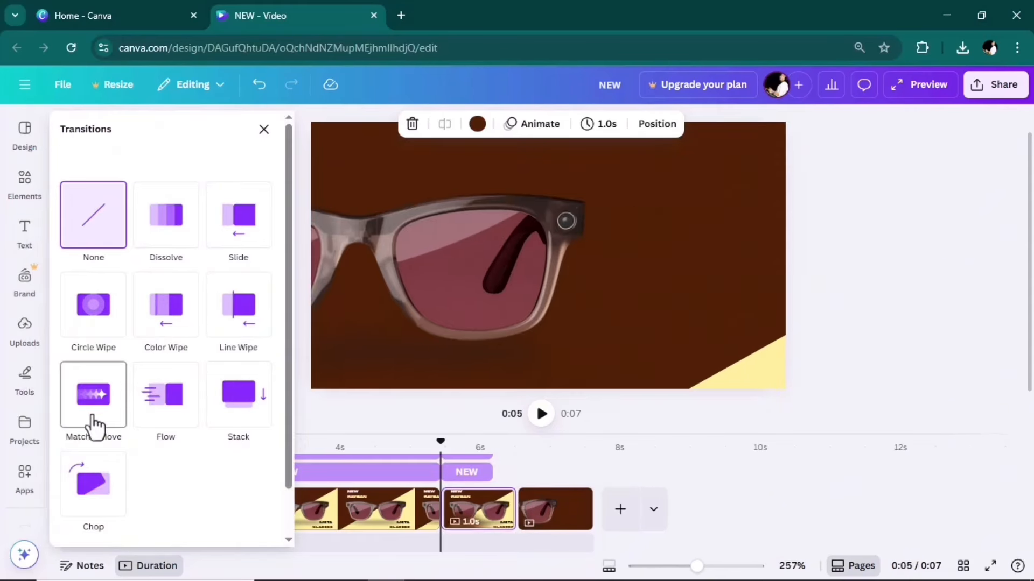
{"action": "left_click", "coordinate": [89, 401]}
{"action": "left_click_drag", "start_coordinate": [556, 508], "coordinate": [601, 515]}
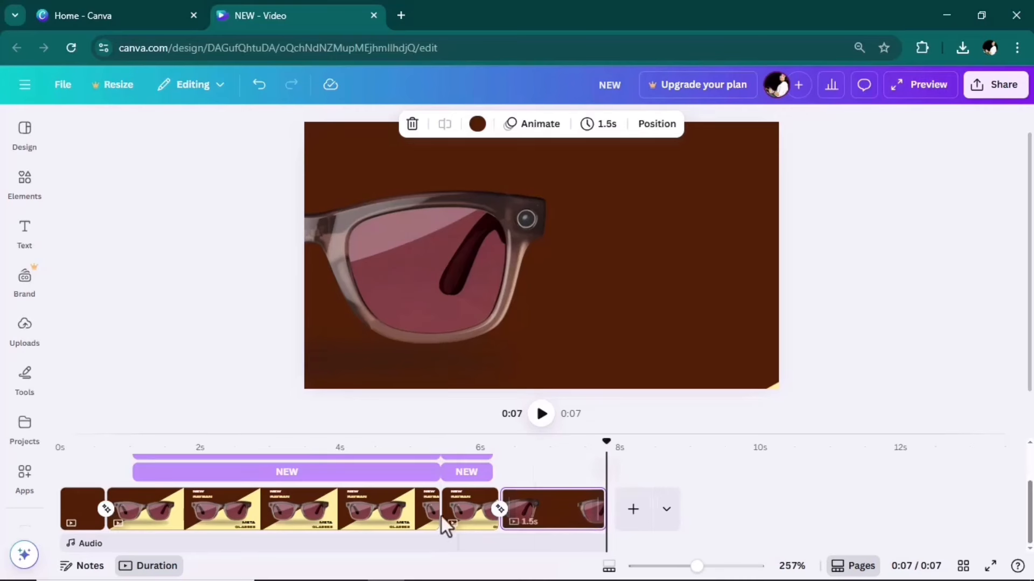
{"action": "left_click_drag", "start_coordinate": [603, 446], "coordinate": [465, 455]}
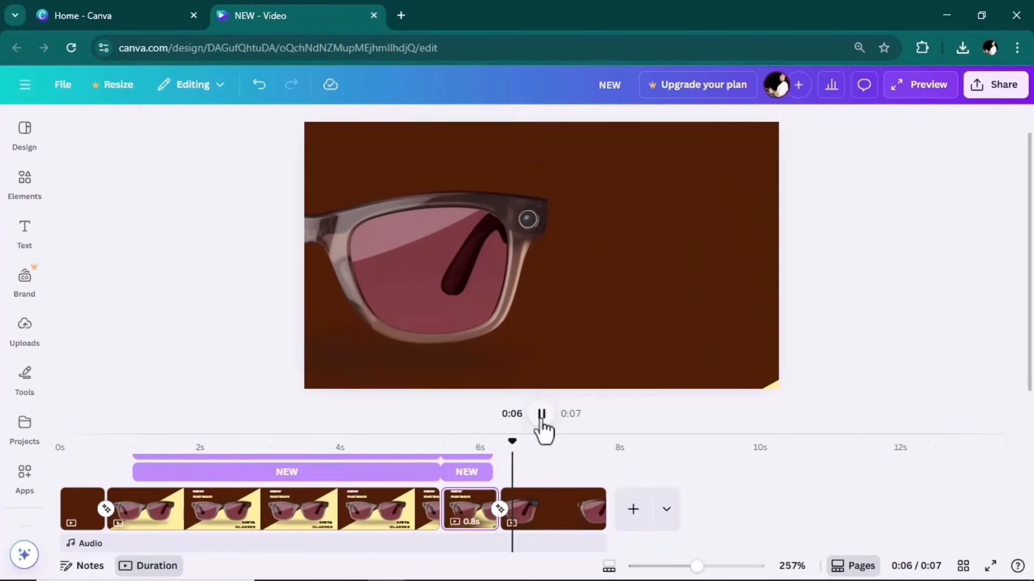
Step: Trim the yellow shape's timing on the fourth page to end shortly after the transition, and play the result
{"action": "left_click", "coordinate": [776, 387]}
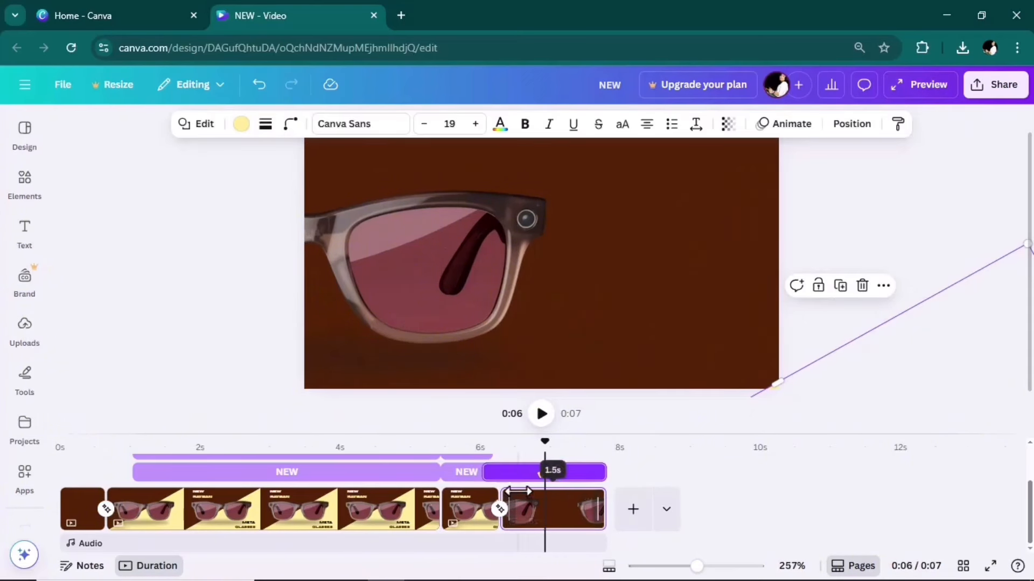
{"action": "left_click_drag", "start_coordinate": [545, 444], "coordinate": [522, 457]}
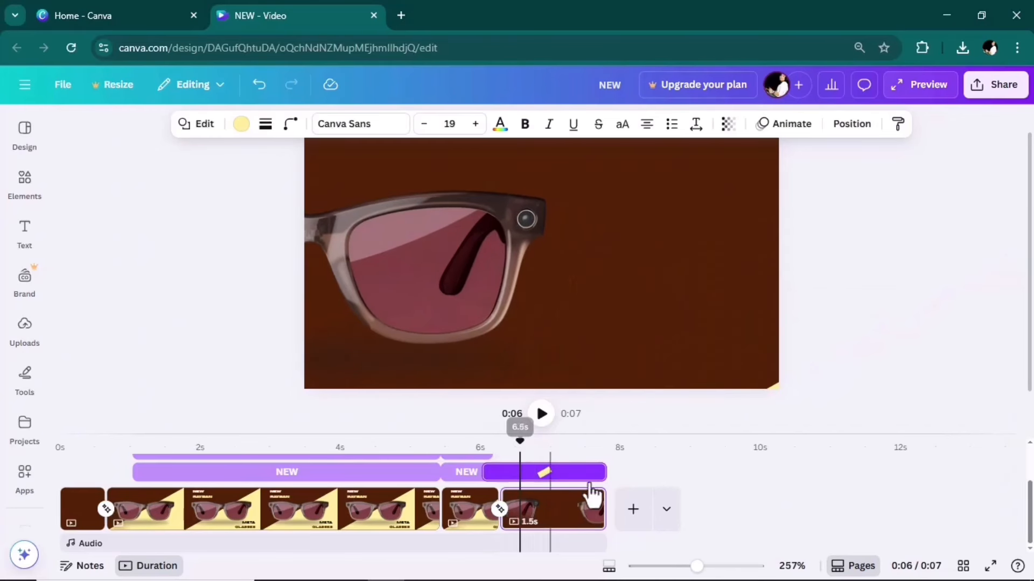
{"action": "left_click_drag", "start_coordinate": [604, 472], "coordinate": [441, 450]}
{"action": "left_click", "coordinate": [542, 414]}
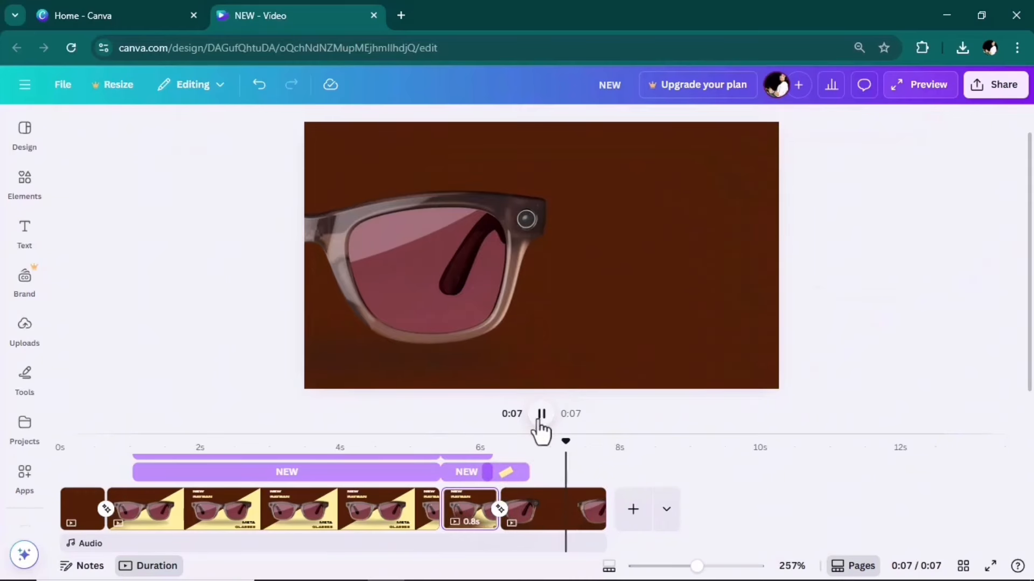
{"action": "left_click_drag", "start_coordinate": [563, 463], "coordinate": [544, 464]}
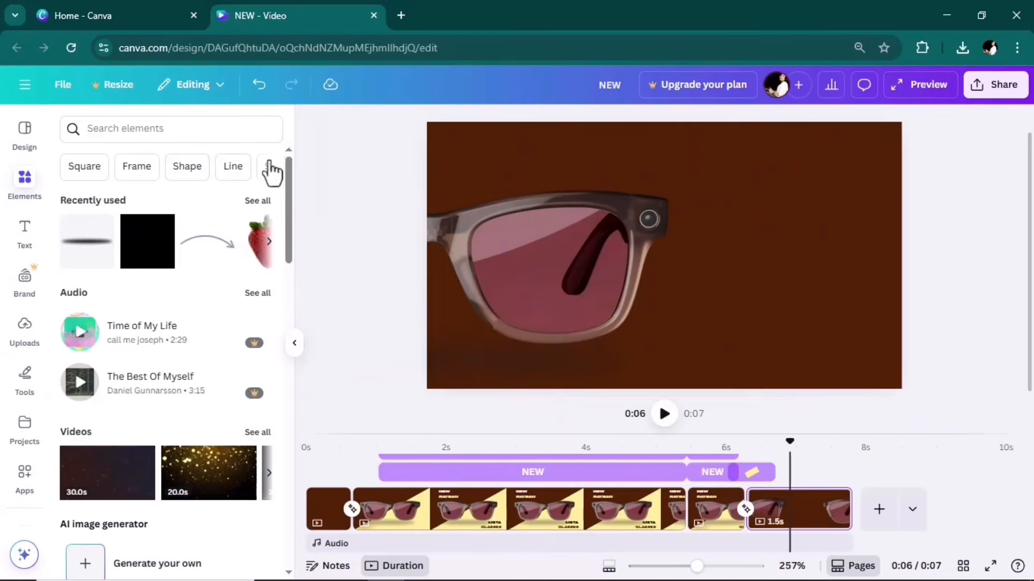
Step: Add the thin curved arrow from the recently used elements and colour it the document's pale yellow
{"action": "left_click", "coordinate": [257, 200]}
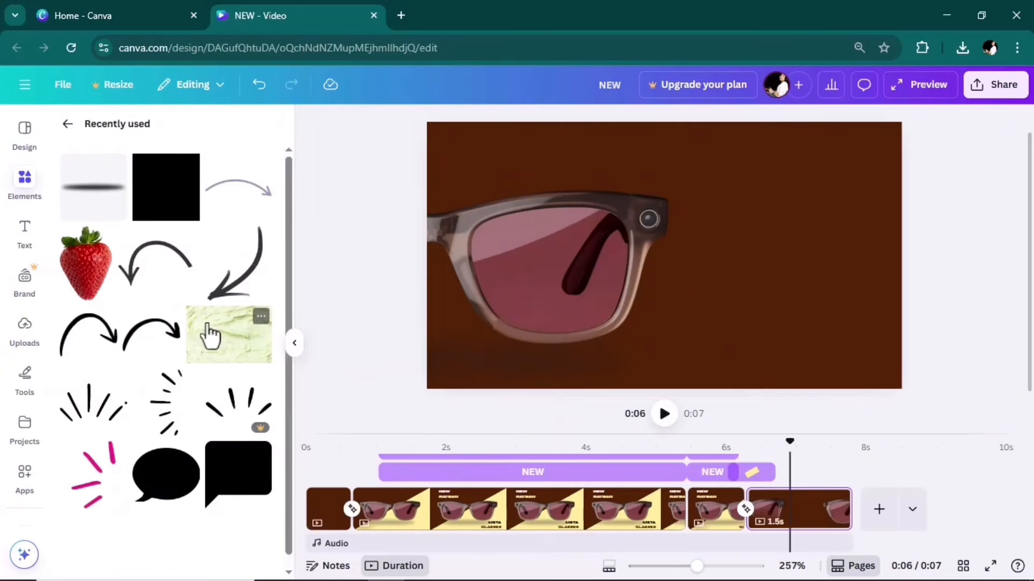
{"action": "left_click", "coordinate": [238, 190]}
{"action": "left_click", "coordinate": [599, 124]}
{"action": "left_click", "coordinate": [204, 225]}
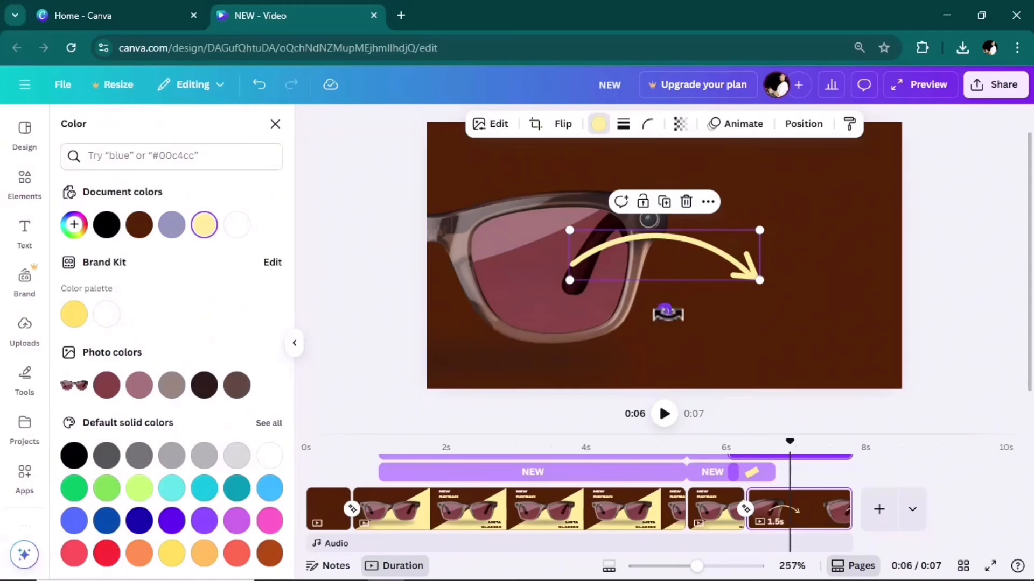
Step: Flip, shrink and rotate the curved arrow, placing it beside the sunglasses so it points left at the camera
{"action": "left_click", "coordinate": [563, 123]}
{"action": "left_click", "coordinate": [560, 157]}
{"action": "left_click_drag", "start_coordinate": [718, 269], "coordinate": [641, 249]}
{"action": "left_click_drag", "start_coordinate": [592, 279], "coordinate": [571, 262]}
{"action": "left_click_drag", "start_coordinate": [618, 244], "coordinate": [736, 242]}
{"action": "left_click_drag", "start_coordinate": [758, 253], "coordinate": [787, 259]}
Step: Trim the start of the arrow's timing so it appears near the end of the yellow shape's timing
{"action": "scroll", "coordinate": [708, 523], "scroll_direction": "up", "scroll_amount": 2}
{"action": "left_click_drag", "start_coordinate": [729, 510], "coordinate": [782, 491]}
{"action": "scroll", "coordinate": [782, 491], "scroll_direction": "down", "scroll_amount": 2}
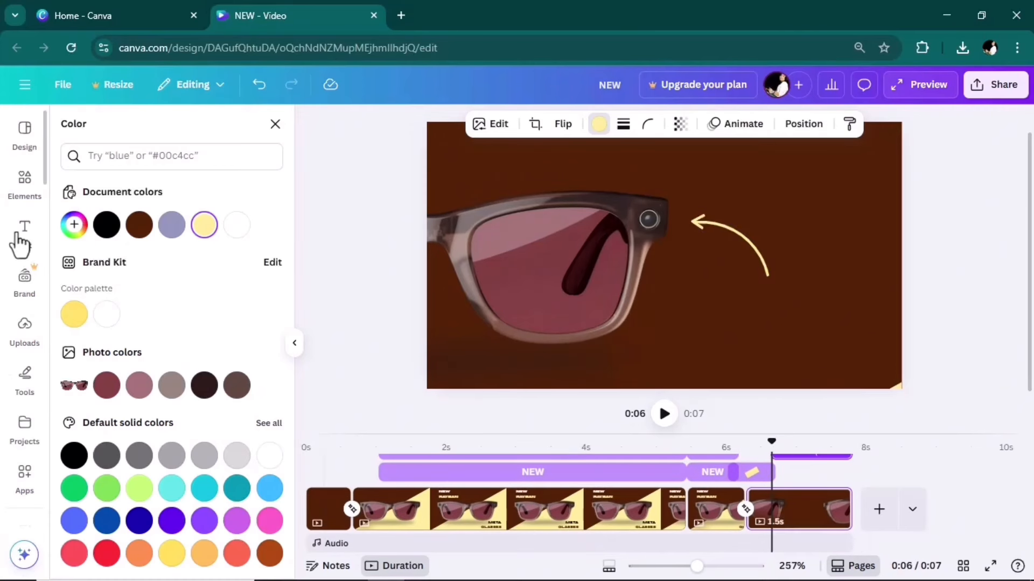
Step: Add a white, uppercase subheading reading "Ultra - Wide 12MP Camera" at size 58 on two lines below the arrow
{"action": "left_click", "coordinate": [25, 231]}
{"action": "left_click", "coordinate": [156, 372]}
{"action": "left_click_drag", "start_coordinate": [794, 314], "coordinate": [863, 325]}
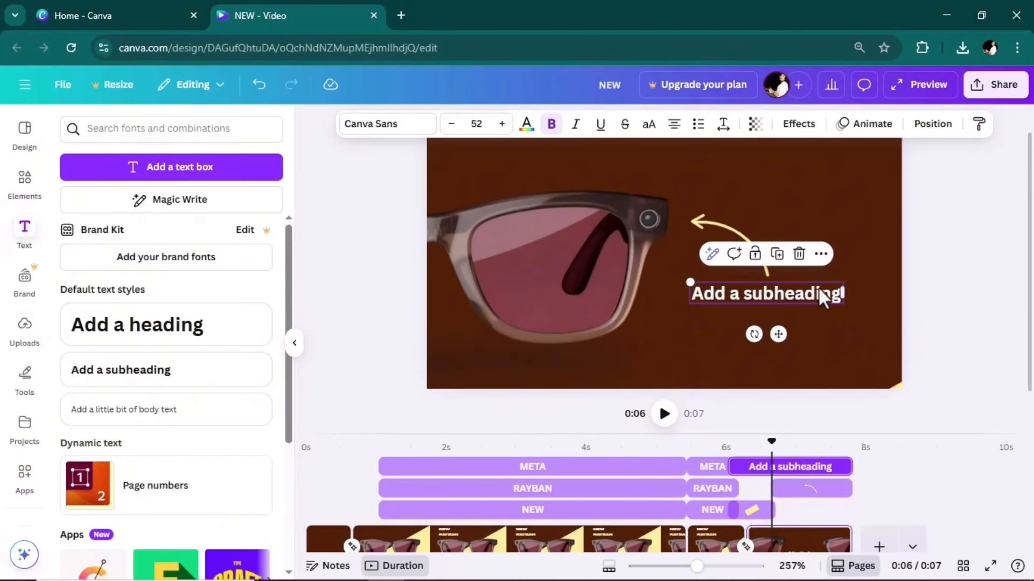
{"action": "double_click", "coordinate": [819, 290]}
{"action": "type", "text": "Ultra Wide 12MP"}
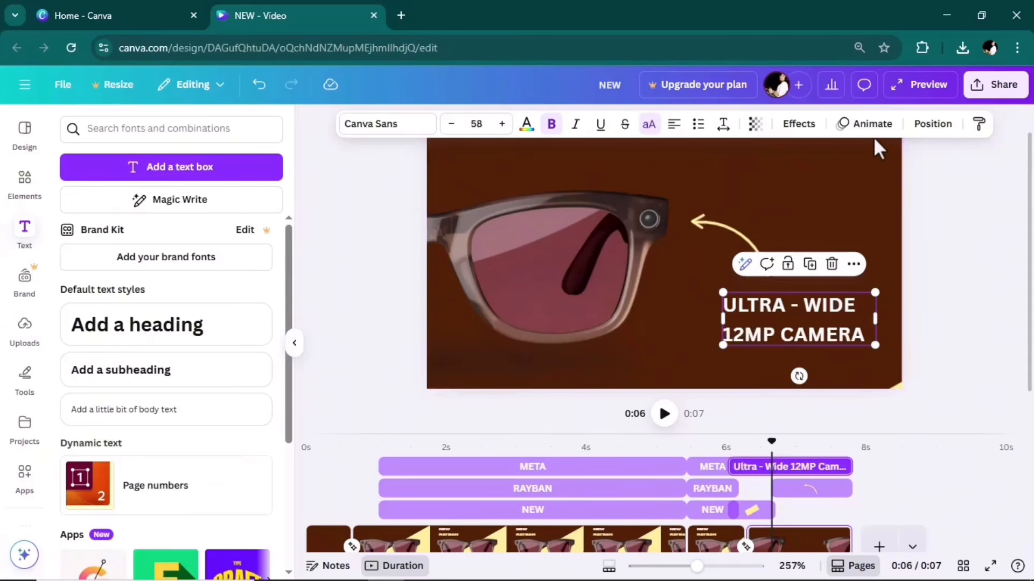
Step: Apply entrance animations to the curved arrow and the ULTRA - WIDE 12MP CAMERA text
{"action": "left_click", "coordinate": [713, 231]}
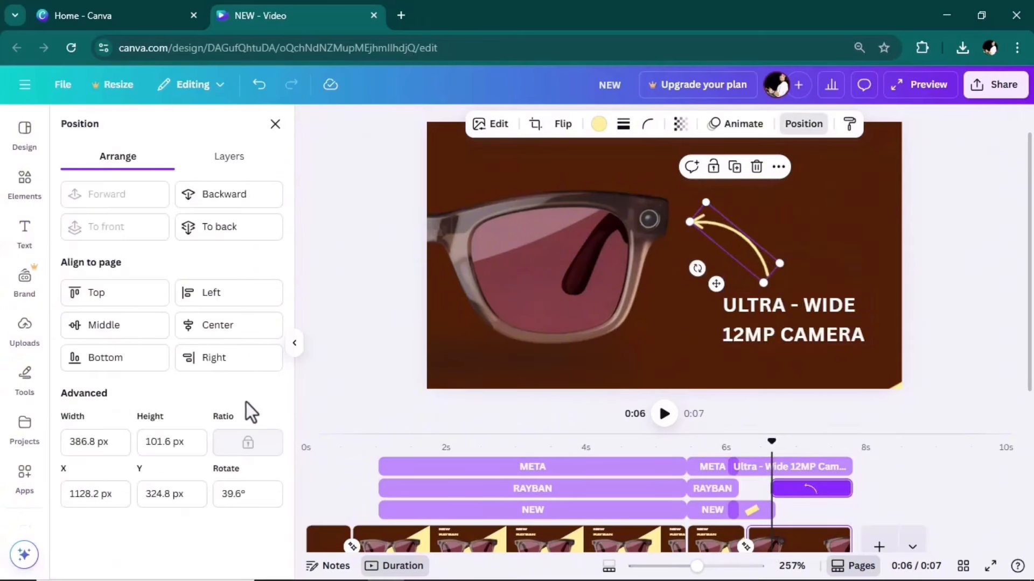
{"action": "left_click", "coordinate": [742, 123]}
{"action": "left_click", "coordinate": [816, 298]}
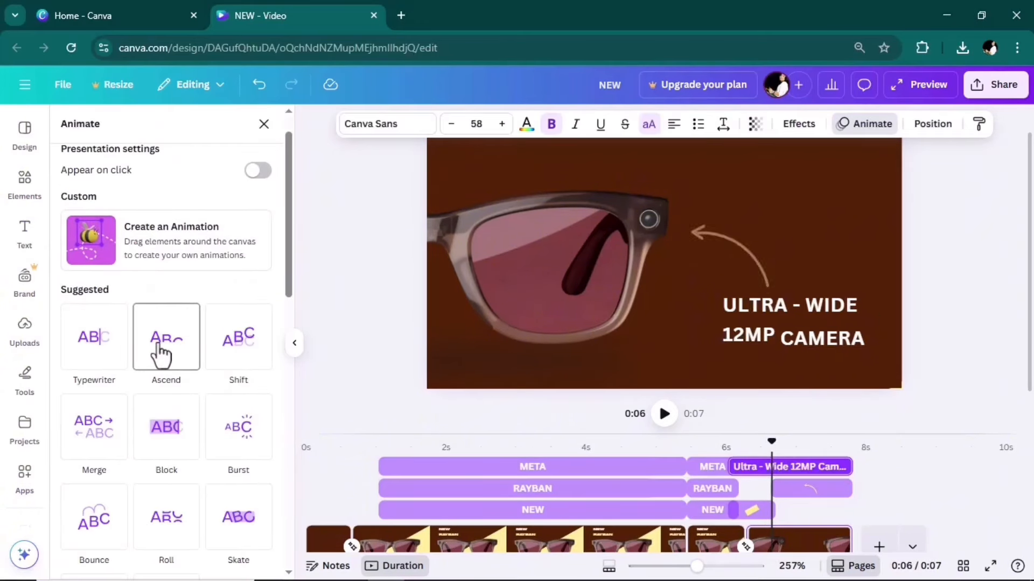
{"action": "scroll", "coordinate": [75, 396], "scroll_direction": "down", "scroll_amount": 5}
{"action": "left_click", "coordinate": [94, 336]}
Step: Trim the camera text's timing to start with the arrow, play it back, and select the fourth page
{"action": "left_click_drag", "start_coordinate": [731, 466], "coordinate": [632, 442]}
{"action": "left_click", "coordinate": [664, 418]}
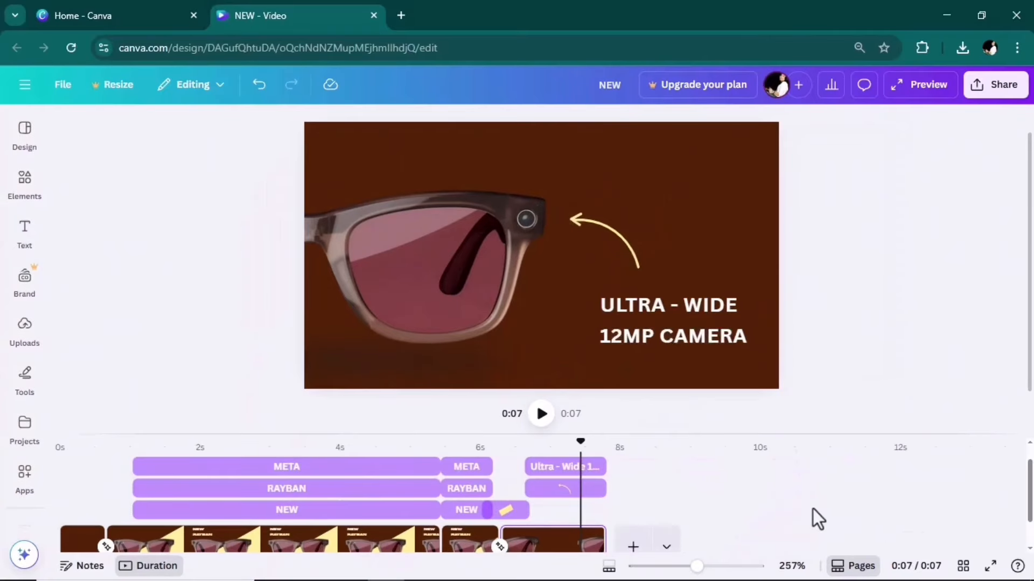
{"action": "left_click", "coordinate": [545, 540]}
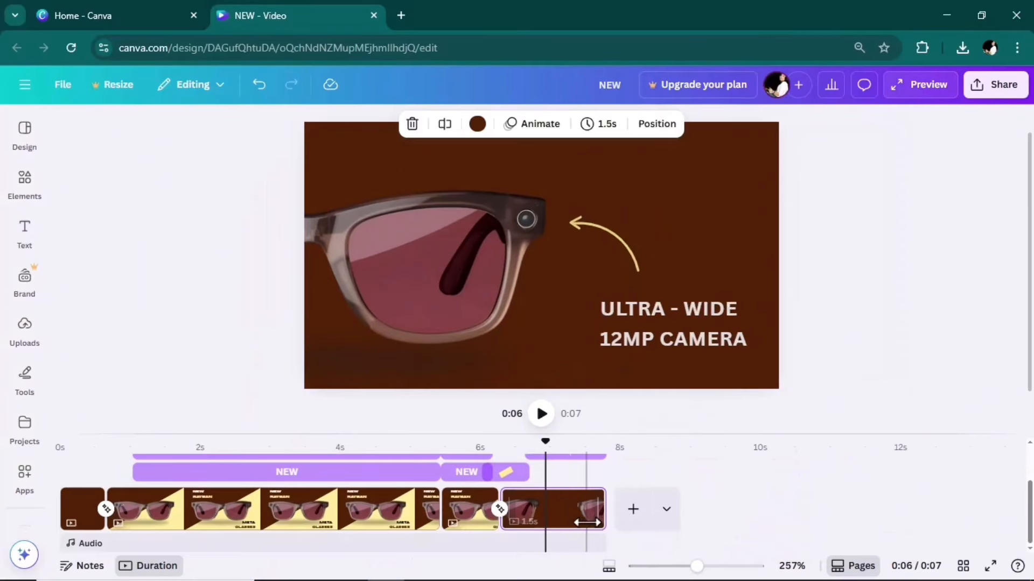
Step: Duplicate the fourth page and delete the yellow shape from the copy
{"action": "left_click", "coordinate": [590, 501]}
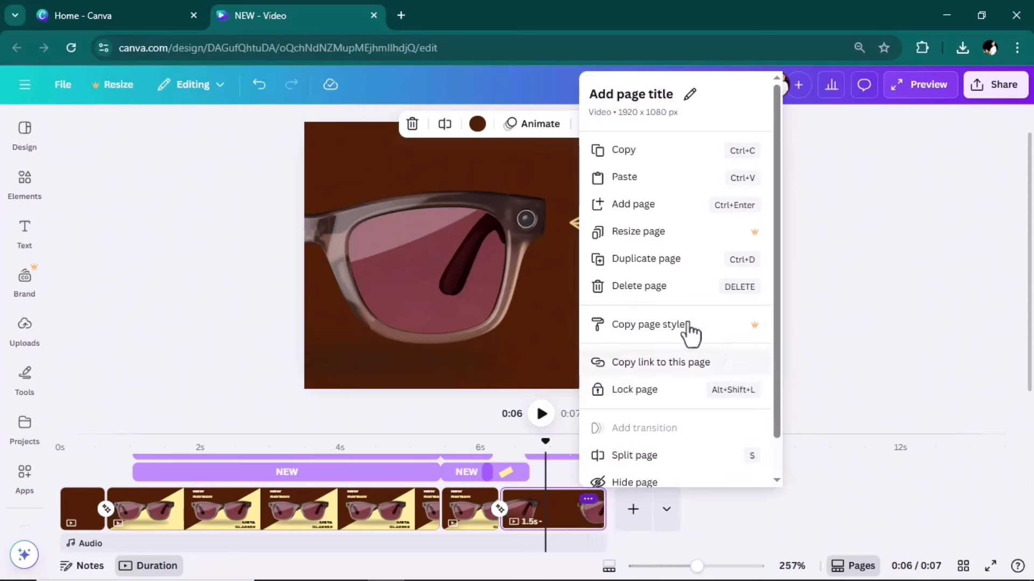
{"action": "left_click", "coordinate": [663, 261]}
{"action": "left_click", "coordinate": [622, 449]}
{"action": "left_click", "coordinate": [626, 474]}
{"action": "key", "text": "Delete"}
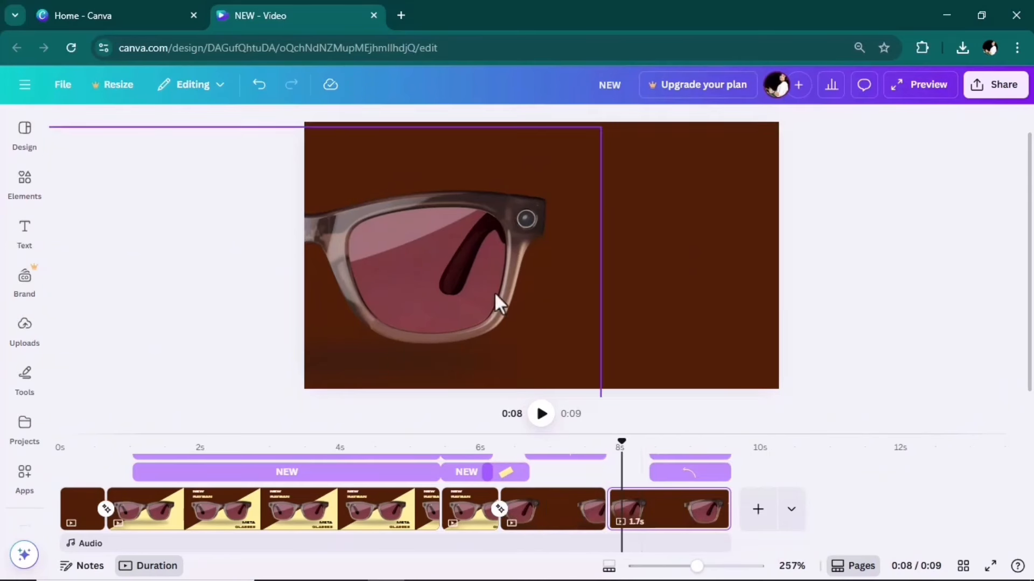
Step: Rotate the grouped glasses upright on the fifth page and place them on the right side, camera end up
{"action": "left_click", "coordinate": [490, 289]}
{"action": "left_click_drag", "start_coordinate": [631, 263], "coordinate": [298, 139]}
{"action": "left_click_drag", "start_coordinate": [365, 186], "coordinate": [716, 344]}
{"action": "scroll", "coordinate": [961, 283], "scroll_direction": "down", "scroll_amount": 2}
{"action": "left_click_drag", "start_coordinate": [684, 566], "coordinate": [666, 567]}
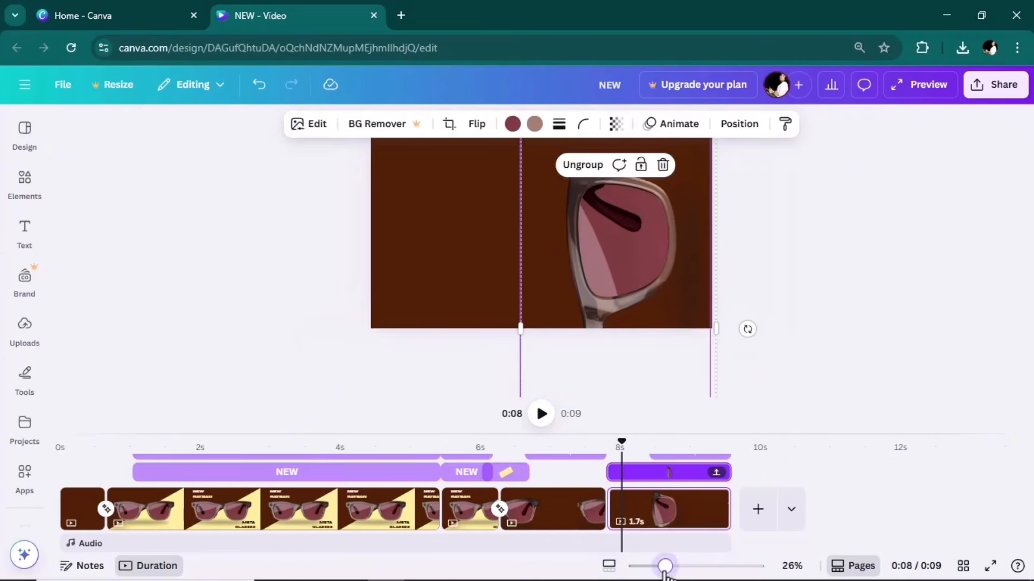
{"action": "left_click_drag", "start_coordinate": [624, 257], "coordinate": [629, 267]}
{"action": "scroll", "coordinate": [741, 527], "scroll_direction": "up", "scroll_amount": 1}
Step: Delete the camera text from the fifth page and turn the curved arrow toward the glasses' lower frame, its timing spanning the whole page
{"action": "left_click", "coordinate": [694, 484]}
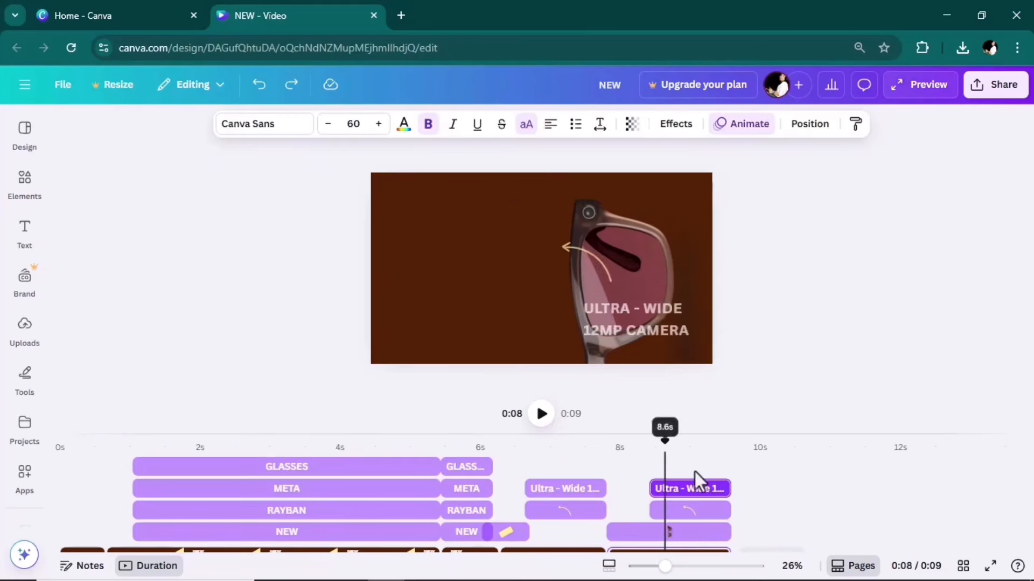
{"action": "left_click", "coordinate": [641, 533]}
{"action": "scroll", "coordinate": [641, 538], "scroll_direction": "down", "scroll_amount": 2}
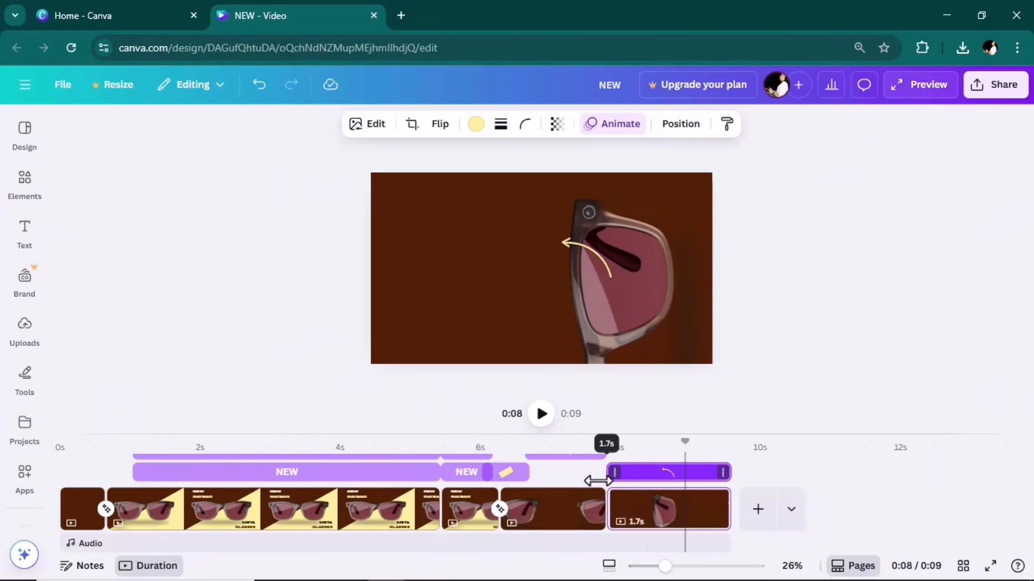
{"action": "mouse_move", "coordinate": [555, 278]}
{"action": "left_mouse_down"}
{"action": "mouse_move", "coordinate": [669, 219]}
{"action": "mouse_move", "coordinate": [618, 229]}
{"action": "mouse_move", "coordinate": [544, 273]}
{"action": "mouse_move", "coordinate": [549, 283]}
{"action": "left_mouse_up"}
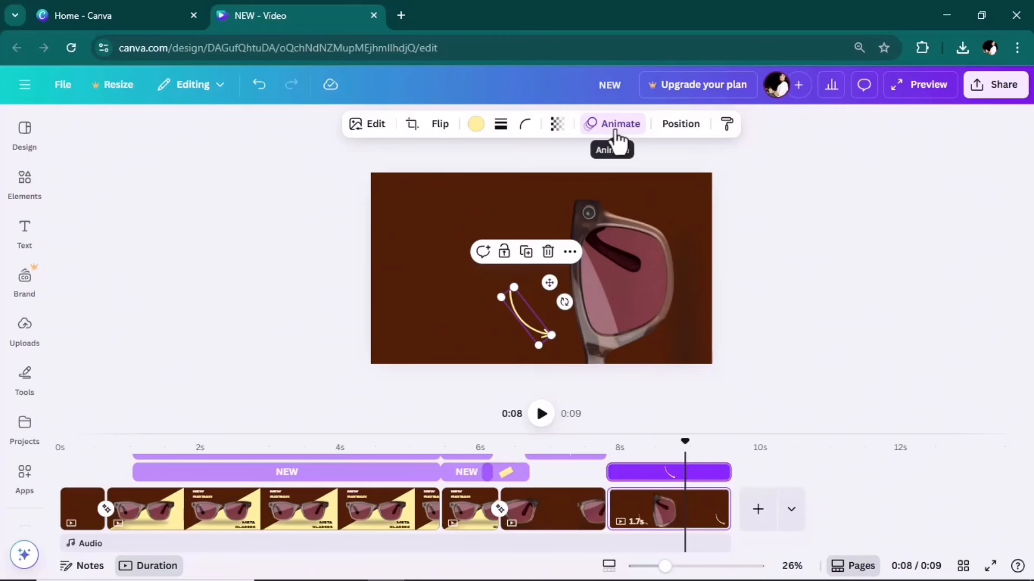
Step: Remove the animation from the fifth page's curved arrow
{"action": "left_click", "coordinate": [615, 131]}
{"action": "left_click", "coordinate": [194, 520]}
{"action": "left_click", "coordinate": [263, 129]}
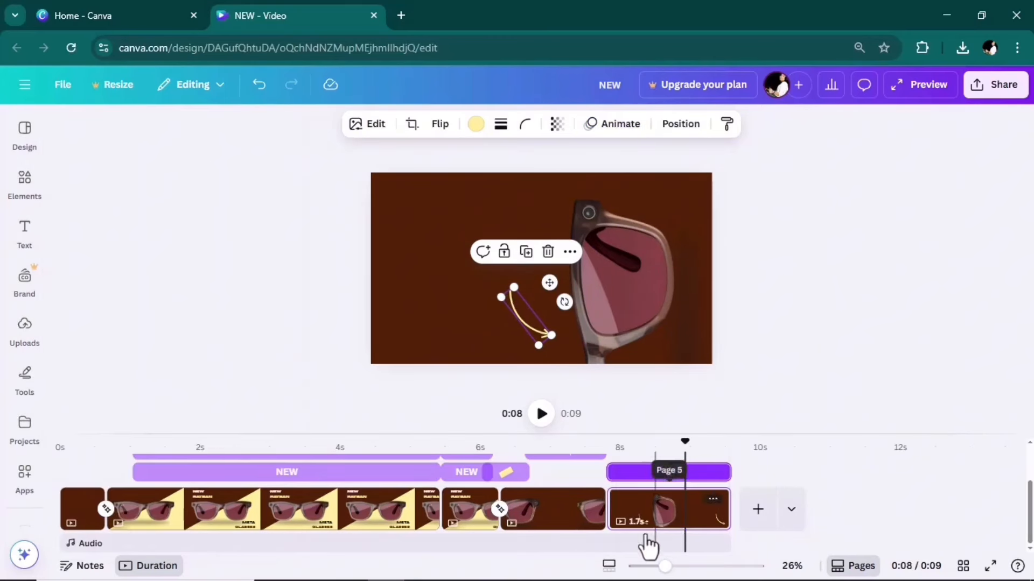
Step: Add a Match & Move transition between the fourth and fifth pages with a duration of 0.74 seconds, and play it back
{"action": "mouse_move", "coordinate": [606, 521]}
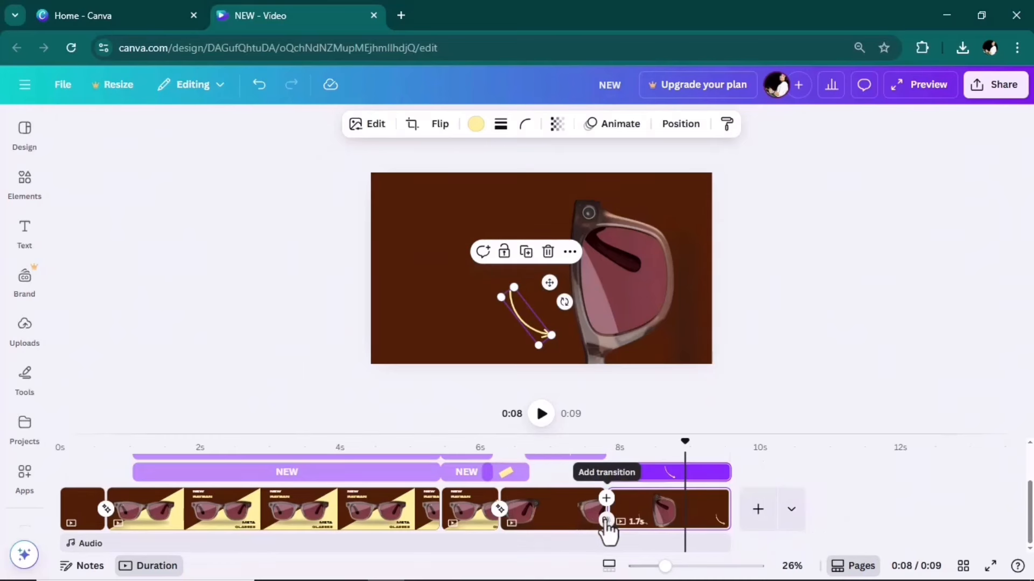
{"action": "left_click", "coordinate": [606, 520]}
{"action": "left_click", "coordinate": [81, 377]}
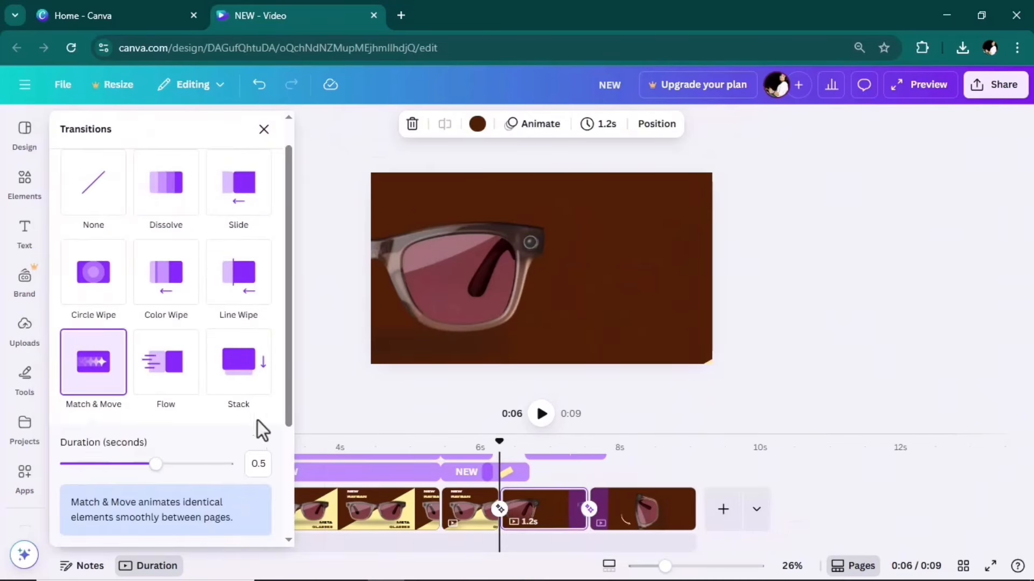
{"action": "left_click_drag", "start_coordinate": [161, 475], "coordinate": [200, 475]}
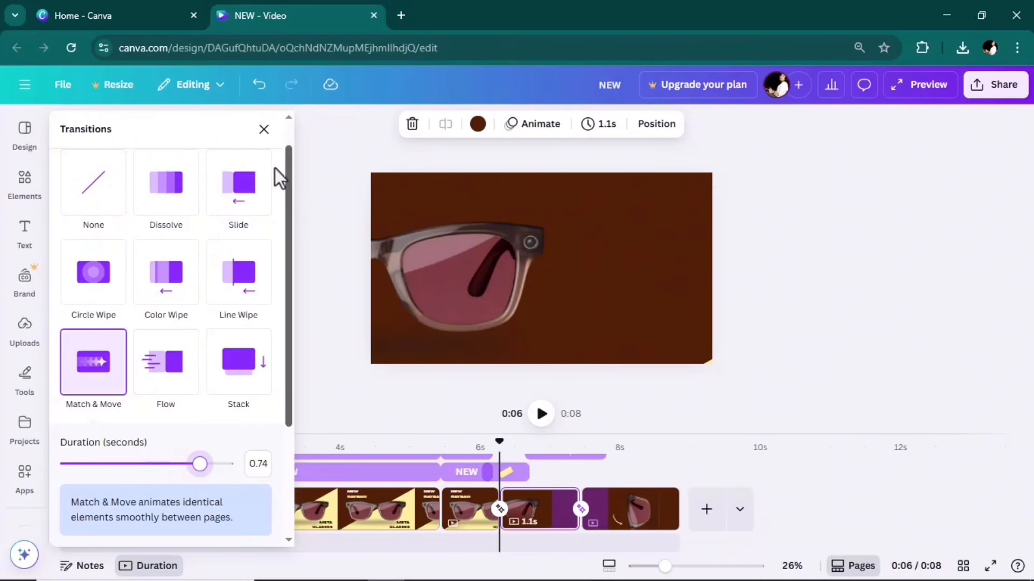
{"action": "left_click", "coordinate": [263, 129]}
{"action": "left_click_drag", "start_coordinate": [499, 446], "coordinate": [496, 457]}
{"action": "left_click", "coordinate": [541, 413]}
{"action": "left_click_drag", "start_coordinate": [634, 446], "coordinate": [607, 462]}
Step: Add a white, right-aligned subheading reading "SLIMMER, LIGHT, and more COMFORTABLE" at size 52 on two lines above the arrow
{"action": "left_click", "coordinate": [24, 237]}
{"action": "left_click", "coordinate": [120, 370]}
{"action": "type", "text": "SL"}
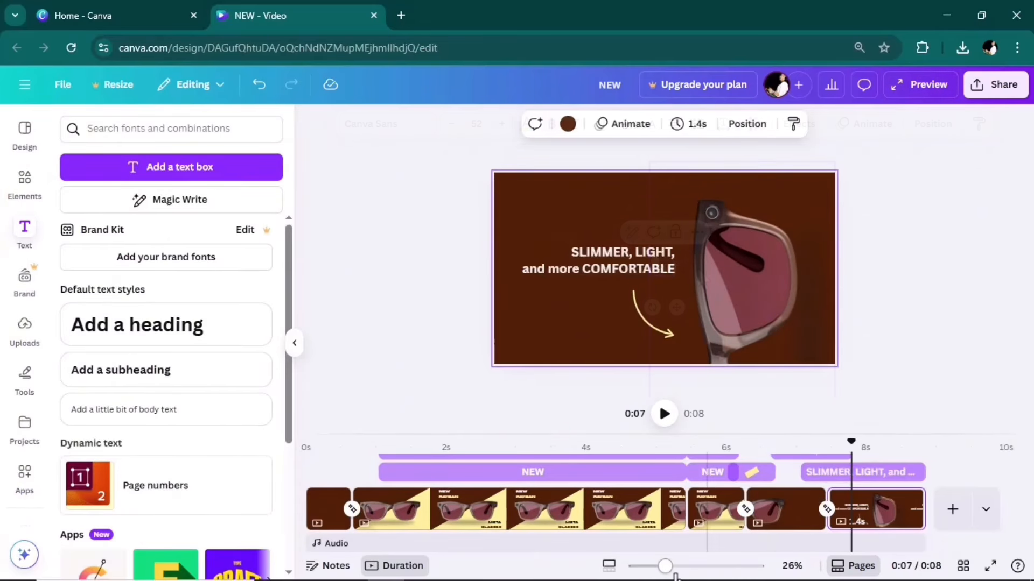
{"action": "left_click_drag", "start_coordinate": [666, 566], "coordinate": [677, 566]}
Step: Trim the start of the SLIMMER, LIGHT text's timing to just after the fifth page's transition and apply the Ascend animation
{"action": "left_click", "coordinate": [629, 263]}
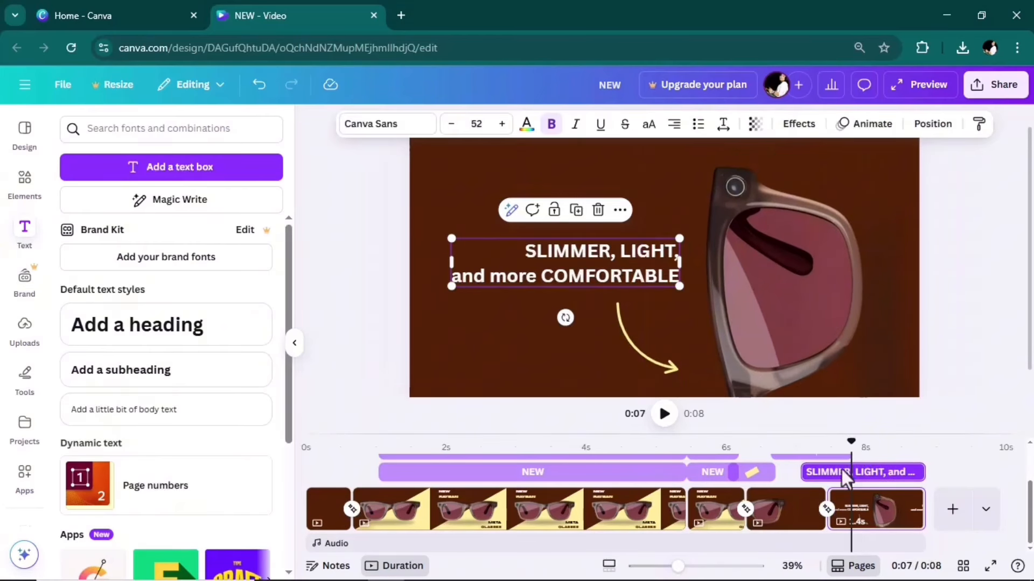
{"action": "scroll", "coordinate": [827, 506], "scroll_direction": "up", "scroll_amount": 2}
{"action": "left_click_drag", "start_coordinate": [821, 452], "coordinate": [849, 458]}
{"action": "scroll", "coordinate": [817, 509], "scroll_direction": "down", "scroll_amount": 2}
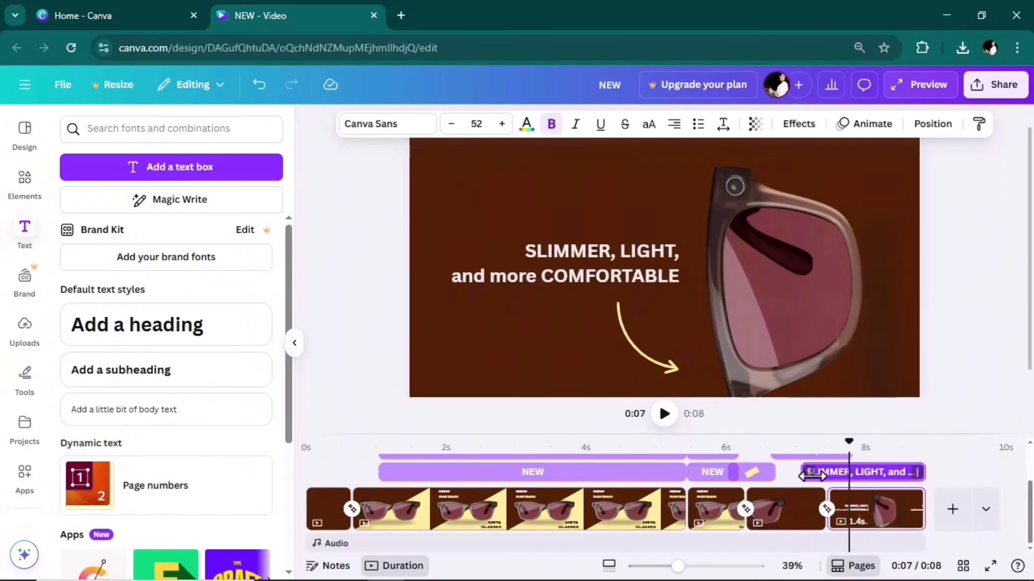
{"action": "left_click_drag", "start_coordinate": [813, 476], "coordinate": [846, 482]}
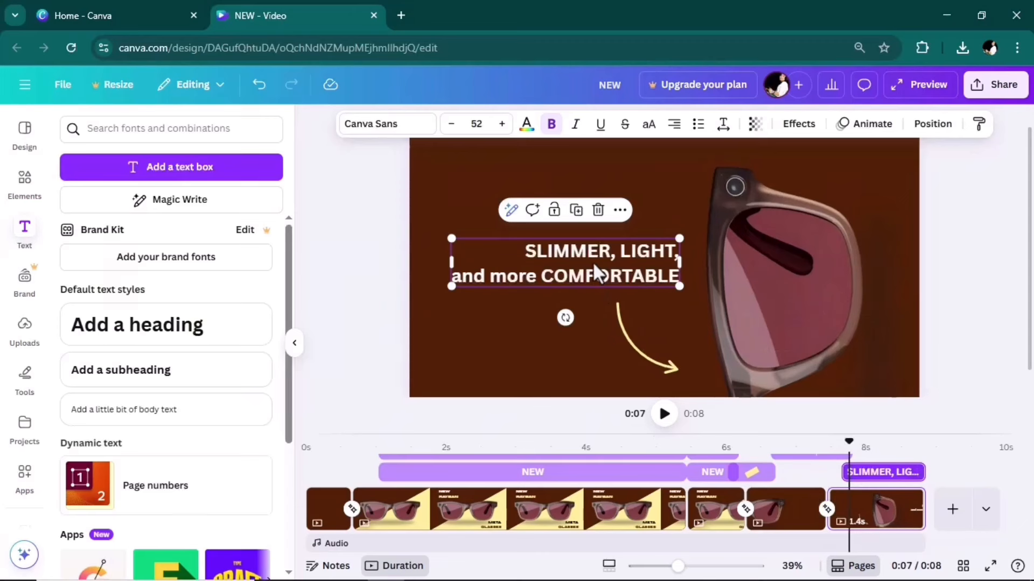
{"action": "left_click", "coordinate": [862, 126]}
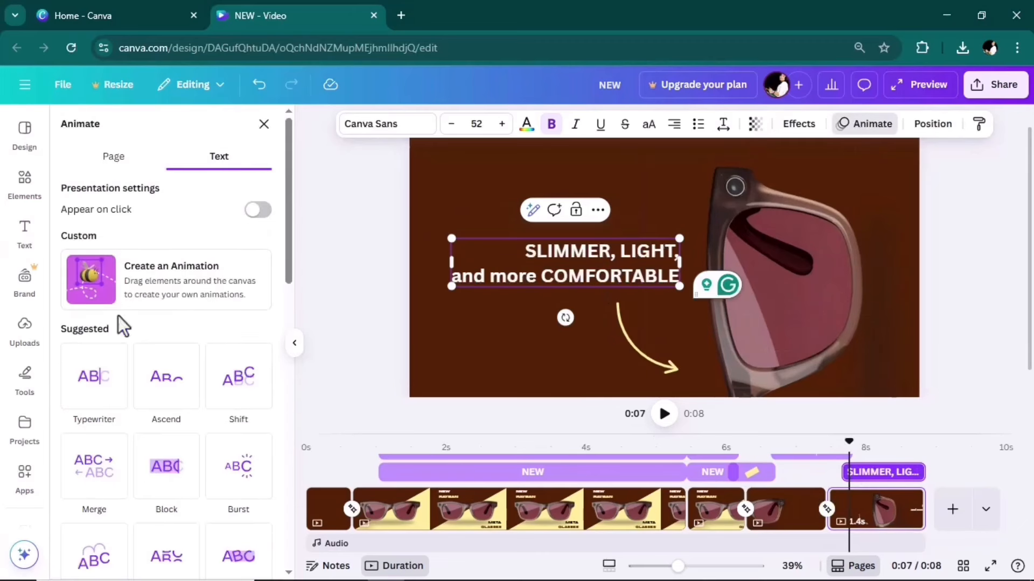
{"action": "left_click", "coordinate": [158, 395]}
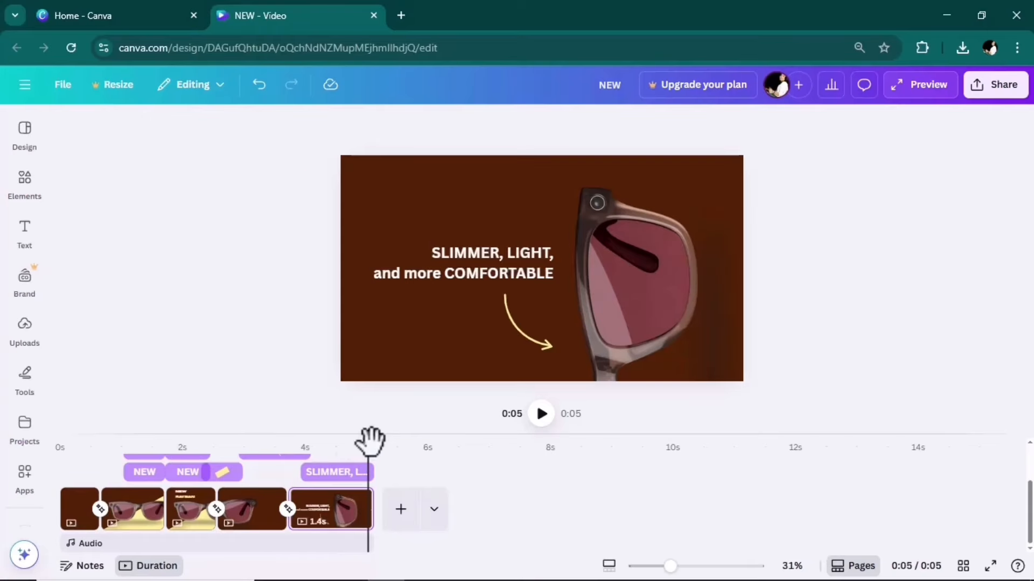
Step: Add a square shape to the fifth page and color it pale yellow
{"action": "left_click_drag", "start_coordinate": [370, 437], "coordinate": [335, 446]}
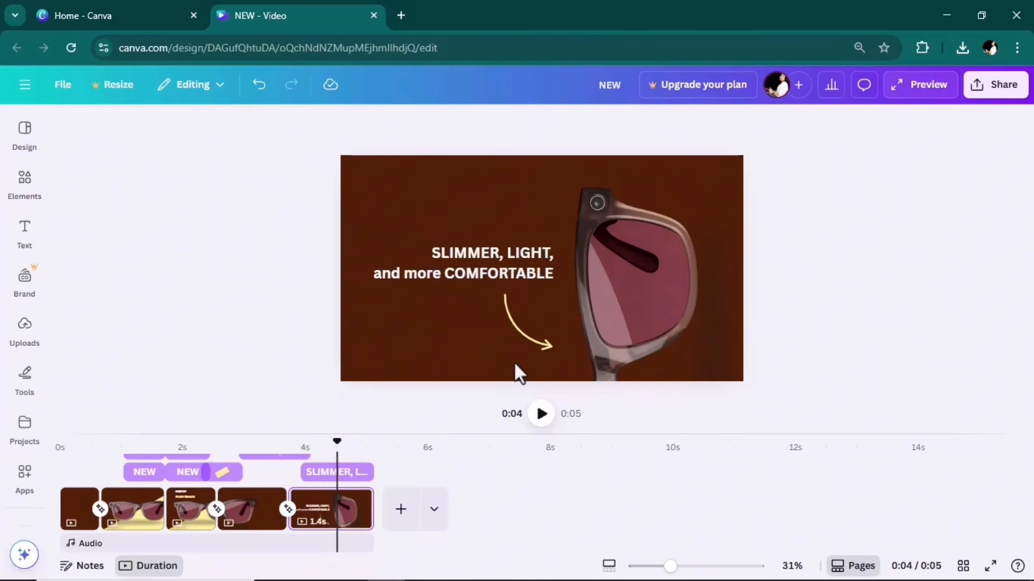
{"action": "left_click", "coordinate": [25, 177]}
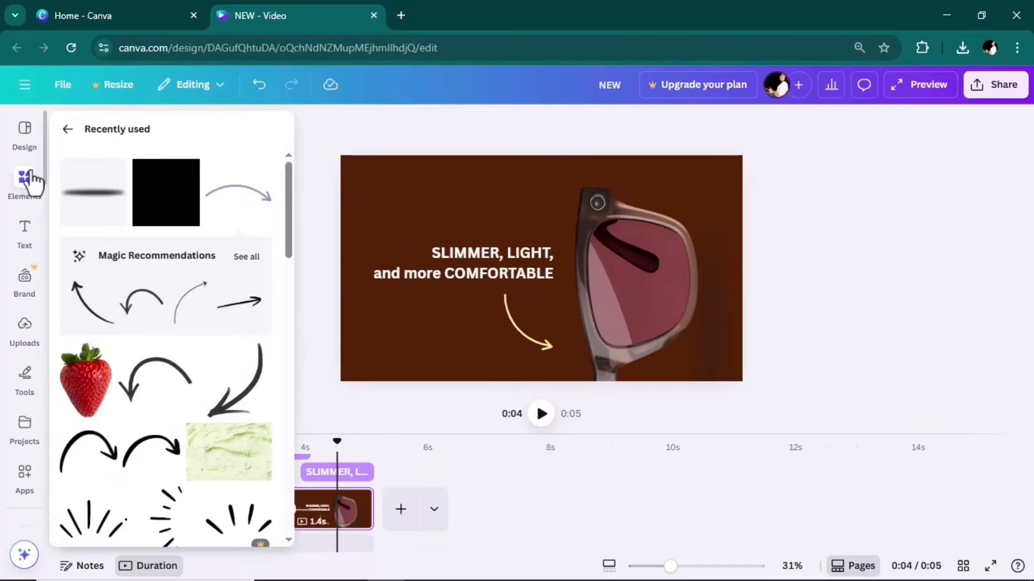
{"action": "left_click", "coordinate": [169, 188]}
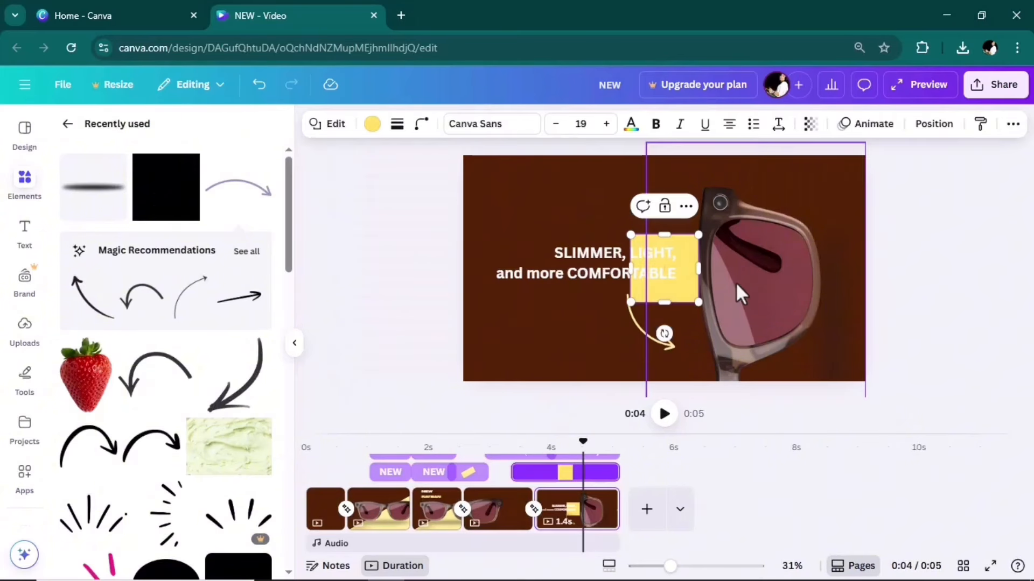
{"action": "left_click", "coordinate": [197, 224]}
{"action": "left_click", "coordinate": [296, 351]}
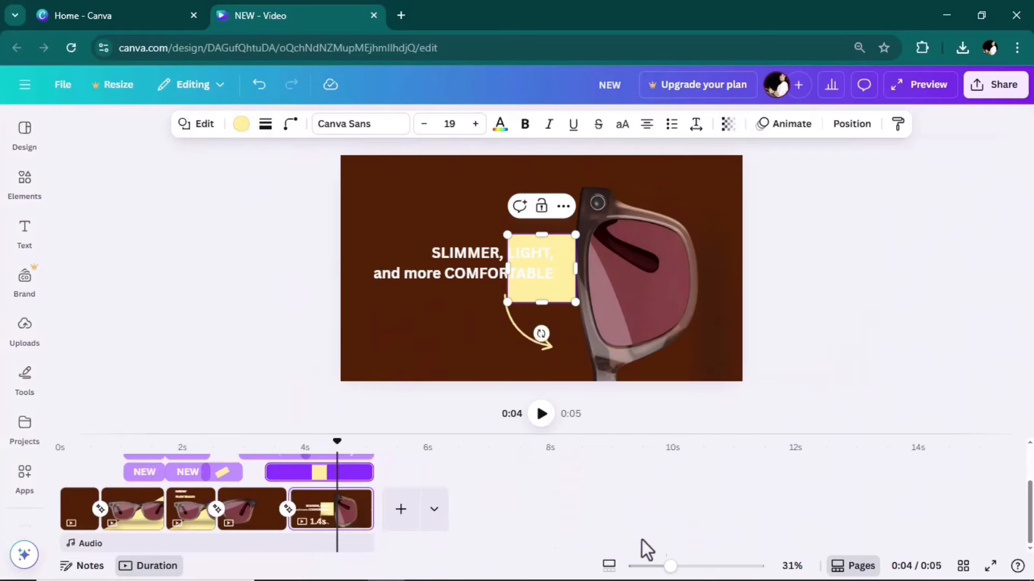
Step: Trim the yellow square's timing to start with the SLIMMER, LIGHT text and stretch the square to cover the whole page
{"action": "left_click_drag", "start_coordinate": [337, 443], "coordinate": [313, 461]}
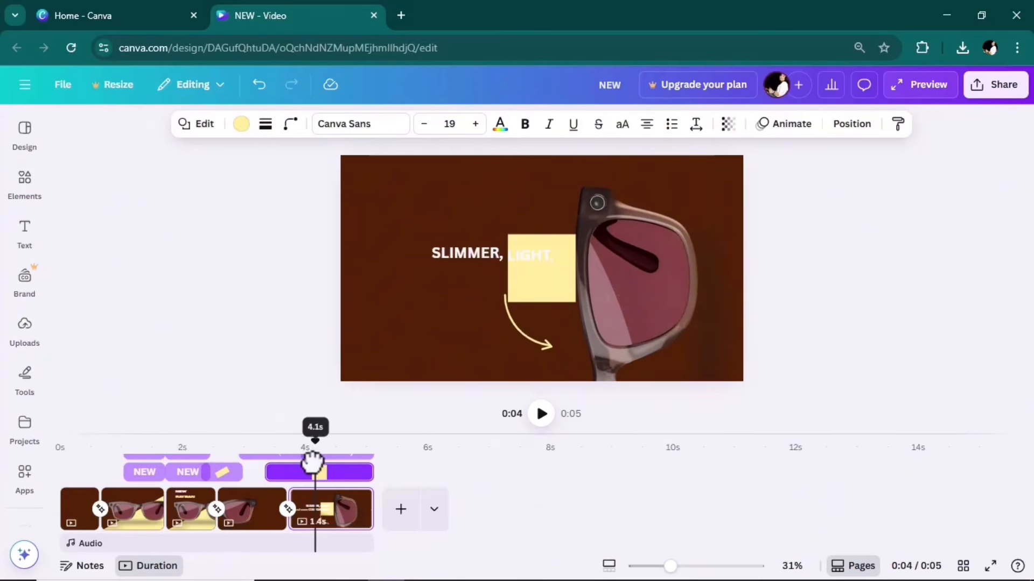
{"action": "left_click_drag", "start_coordinate": [272, 473], "coordinate": [308, 476]}
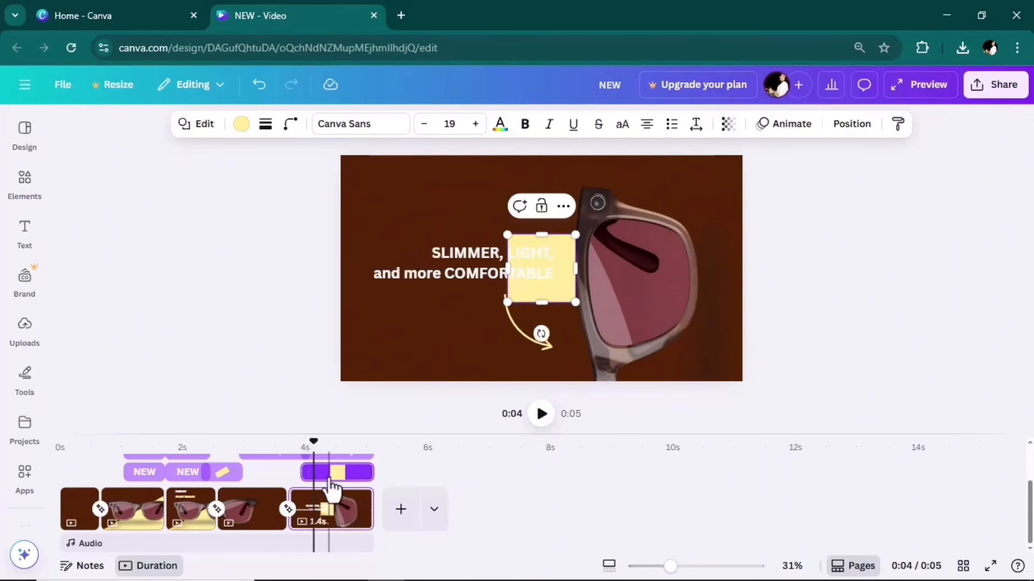
{"action": "left_click_drag", "start_coordinate": [507, 273], "coordinate": [340, 273]}
{"action": "left_click_drag", "start_coordinate": [579, 272], "coordinate": [743, 272]}
{"action": "left_click_drag", "start_coordinate": [537, 233], "coordinate": [533, 156]}
{"action": "left_click_drag", "start_coordinate": [538, 303], "coordinate": [539, 386]}
{"action": "left_click_drag", "start_coordinate": [541, 155], "coordinate": [541, 147]}
Step: Send the yellow rectangle backward behind the glasses and text, and apply the Pan animation on enter
{"action": "left_click", "coordinate": [852, 123]}
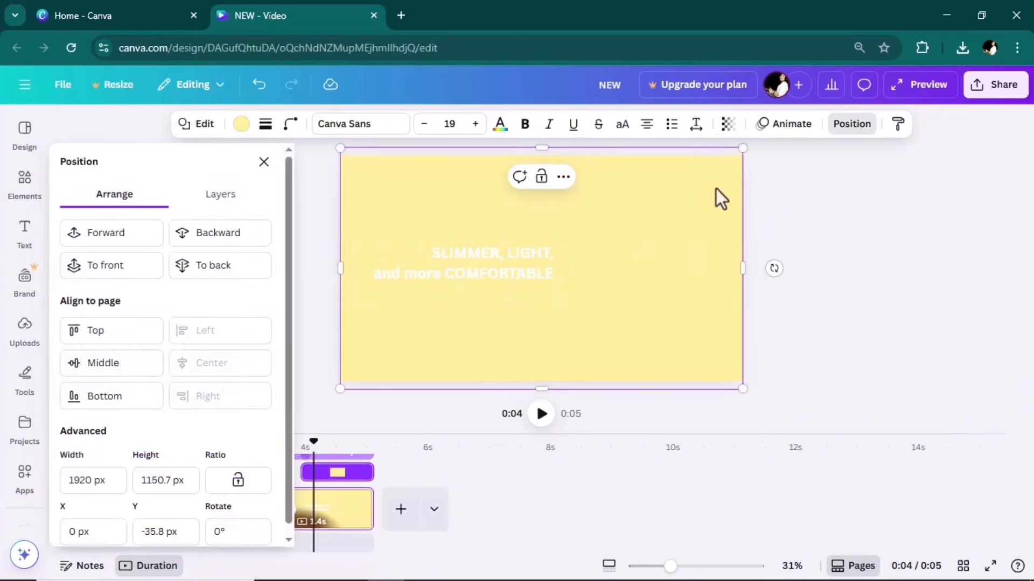
{"action": "left_click", "coordinate": [198, 236]}
{"action": "left_click", "coordinate": [792, 123]}
{"action": "left_click", "coordinate": [165, 304]}
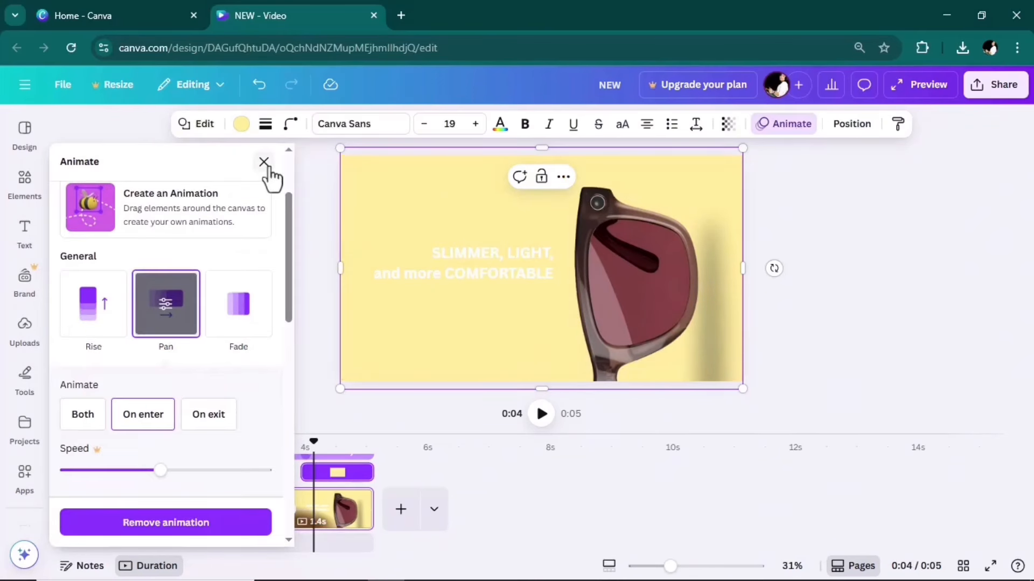
{"action": "left_click", "coordinate": [264, 162]}
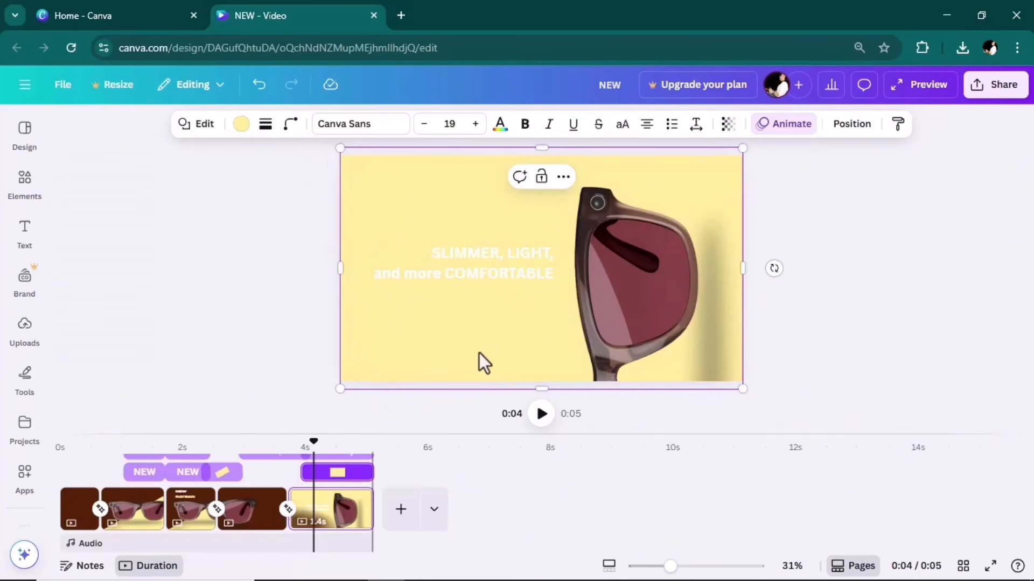
Step: Duplicate the curved arrow in place and trim the copy's timing to start with the yellow background shape
{"action": "left_click", "coordinate": [509, 319]}
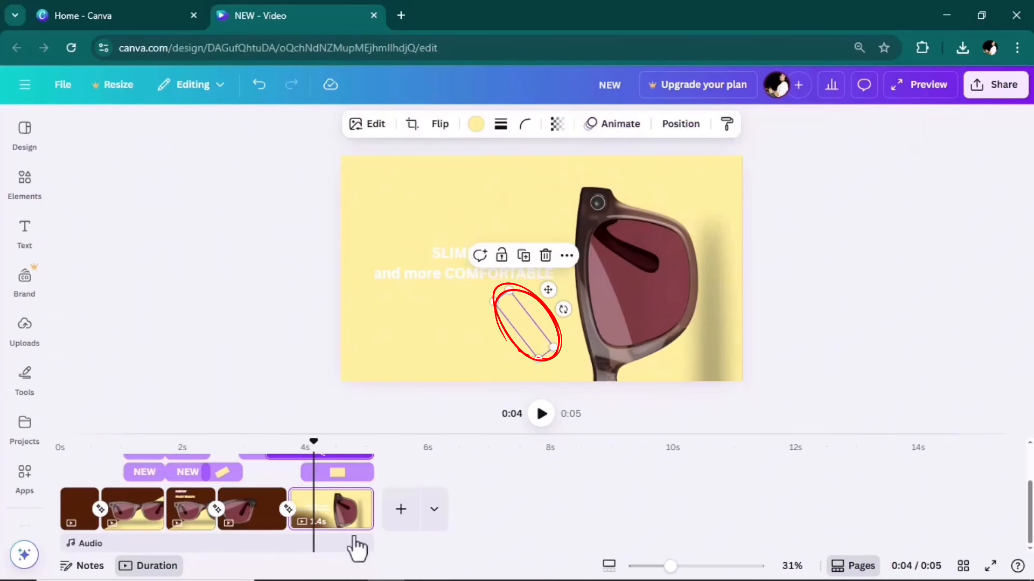
{"action": "mouse_move", "coordinate": [315, 438]}
{"action": "left_mouse_down"}
{"action": "mouse_move", "coordinate": [278, 444]}
{"action": "mouse_move", "coordinate": [305, 449]}
{"action": "left_mouse_up"}
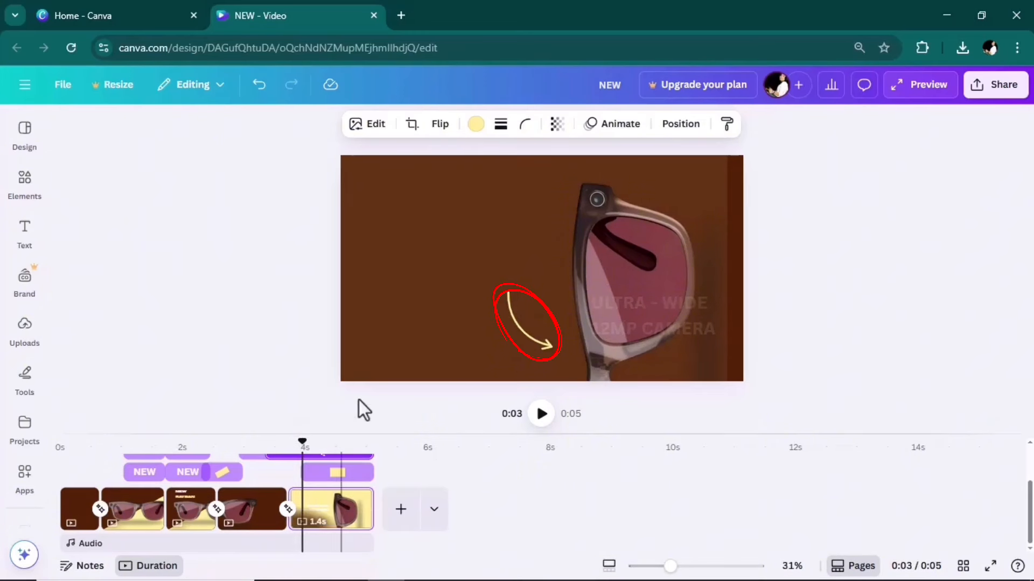
{"action": "left_click", "coordinate": [525, 330]}
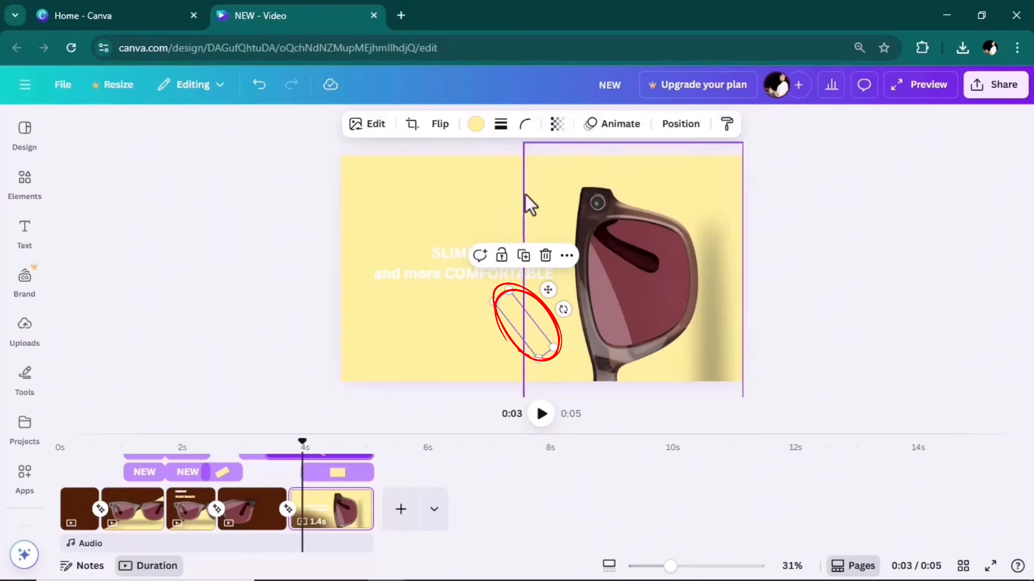
{"action": "left_click", "coordinate": [523, 256]}
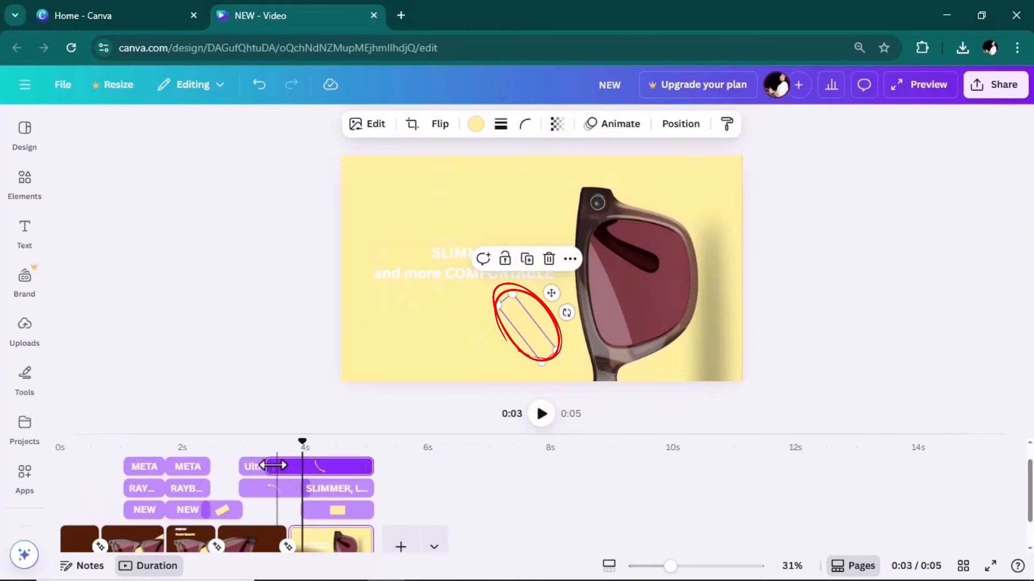
{"action": "left_click_drag", "start_coordinate": [272, 467], "coordinate": [302, 467]}
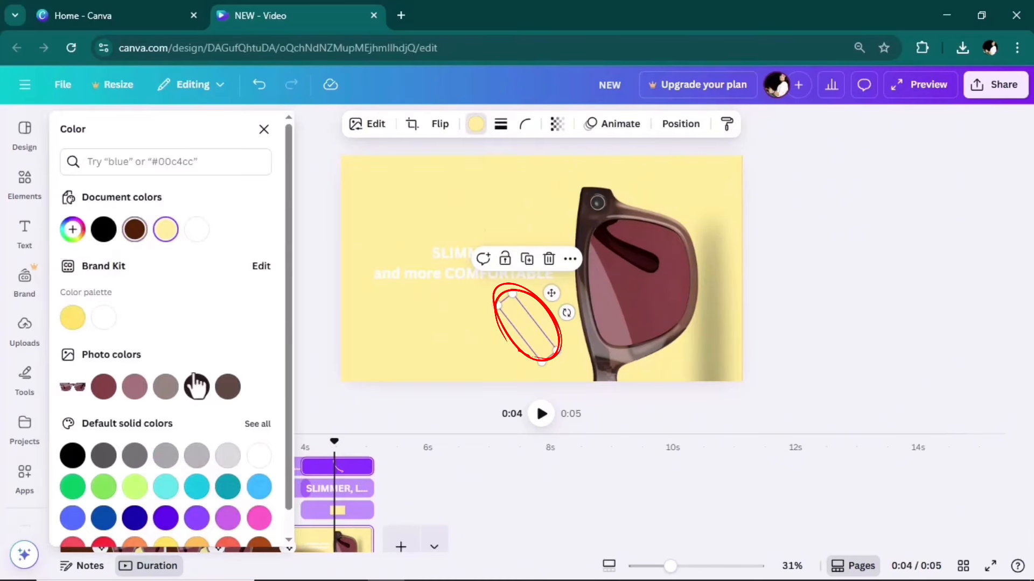
Step: Color the duplicated arrow dark brown
{"action": "left_click", "coordinate": [196, 386]}
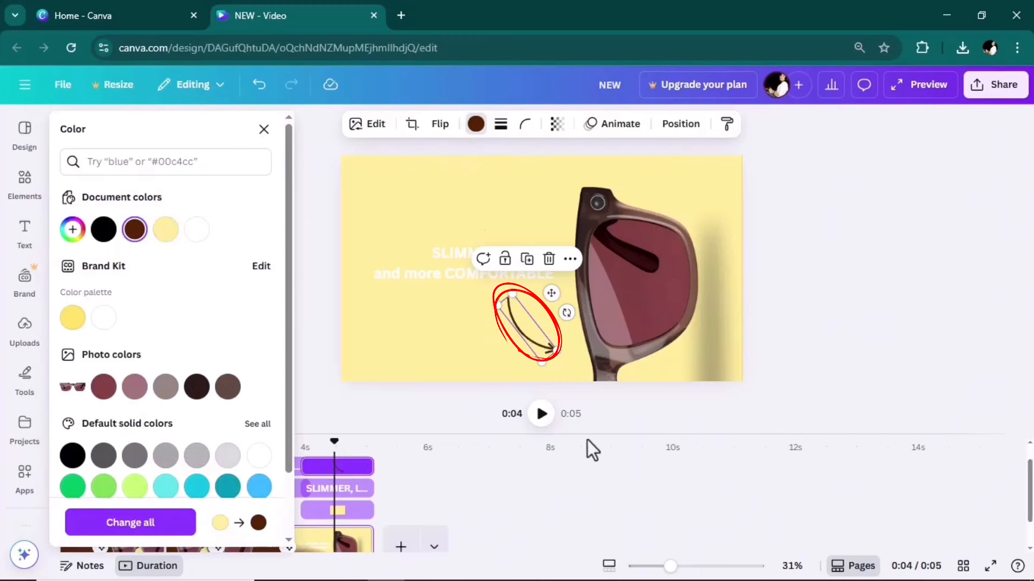
{"action": "left_click", "coordinate": [264, 130]}
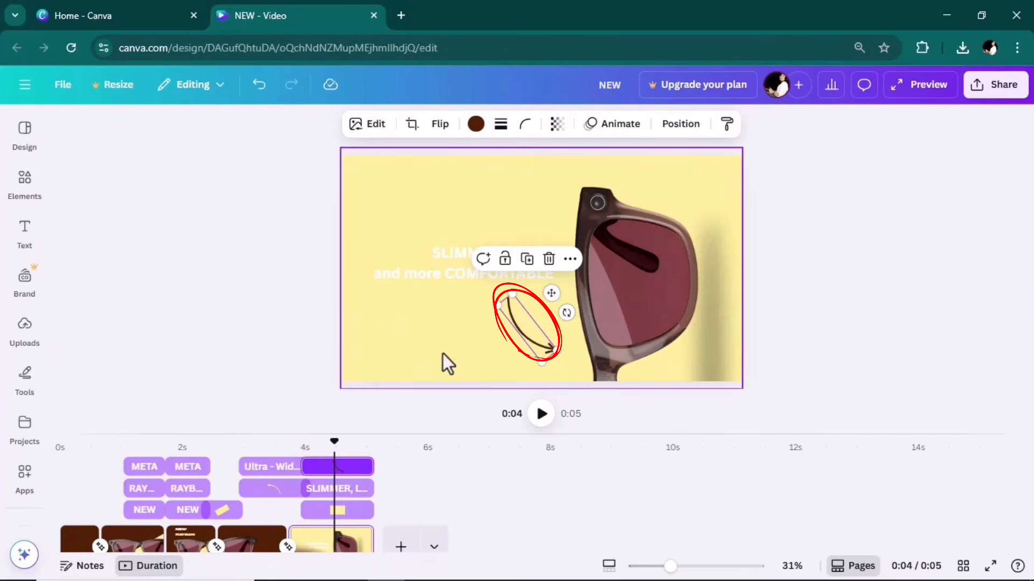
Step: Pick the original pale yellow arrow from the page's layers list and shorten its timing to 1.1 s
{"action": "left_click", "coordinate": [570, 259]}
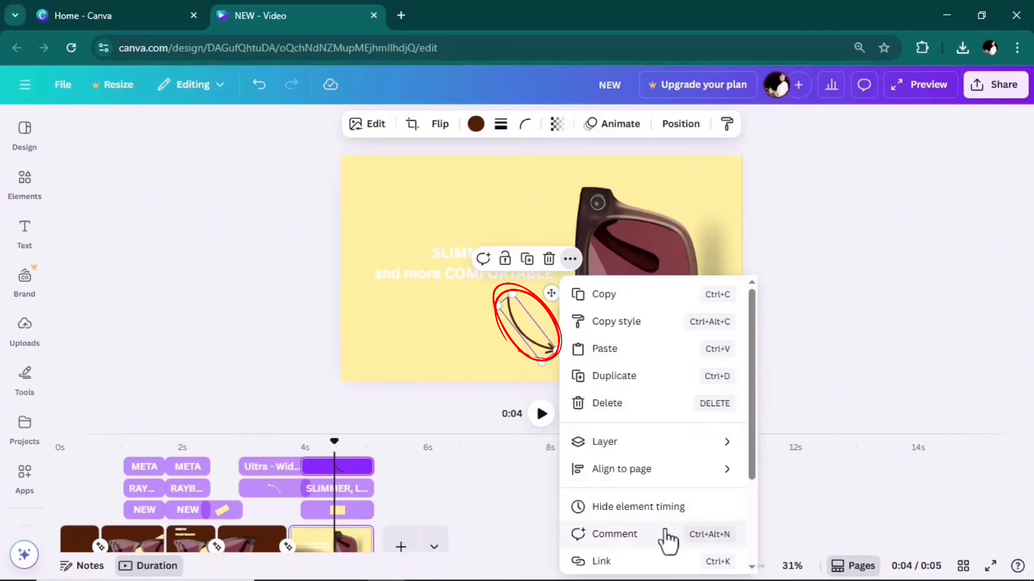
{"action": "mouse_move", "coordinate": [635, 447]}
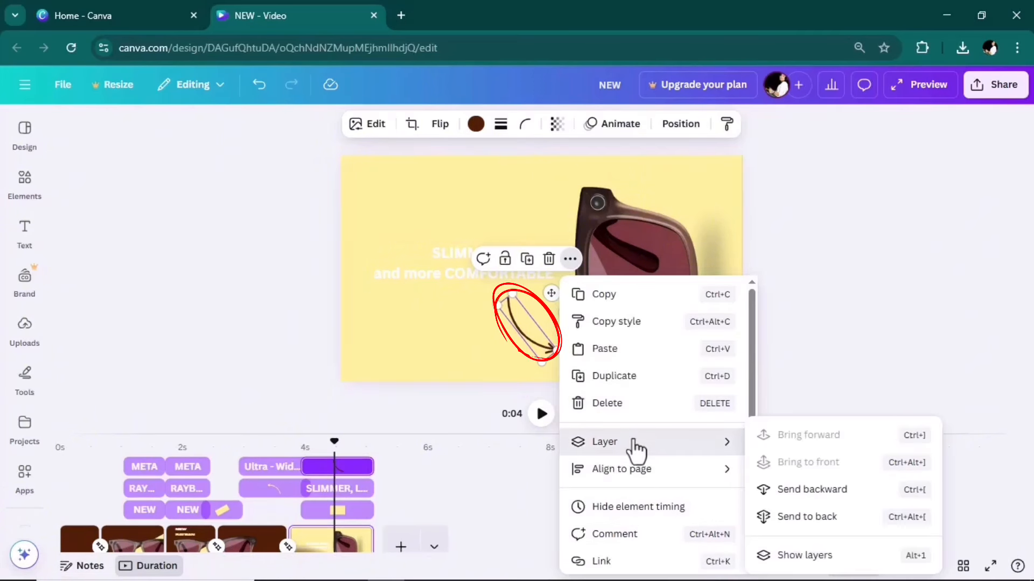
{"action": "left_click", "coordinate": [811, 560]}
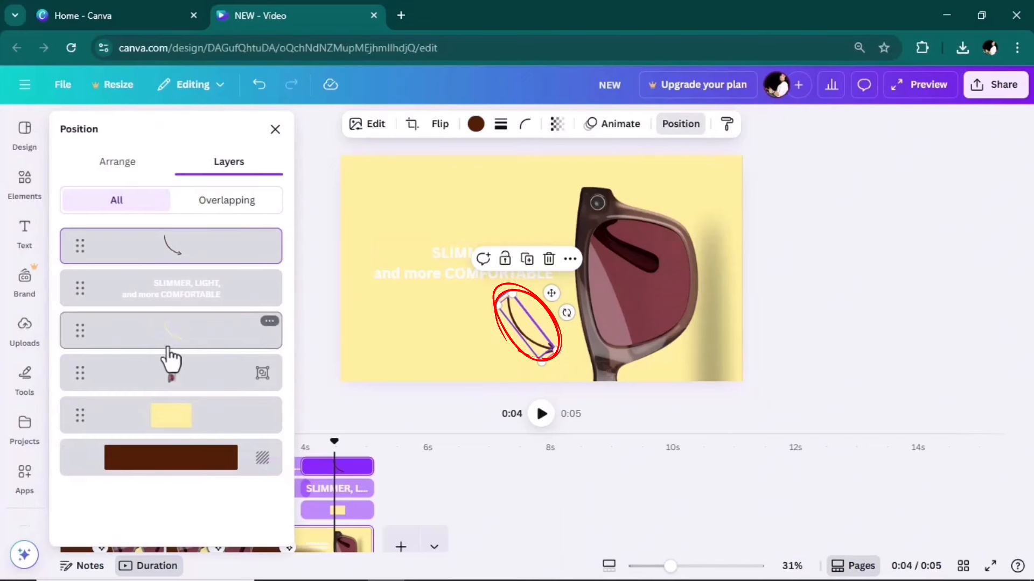
{"action": "left_click", "coordinate": [169, 345]}
{"action": "left_click_drag", "start_coordinate": [372, 495], "coordinate": [360, 491]}
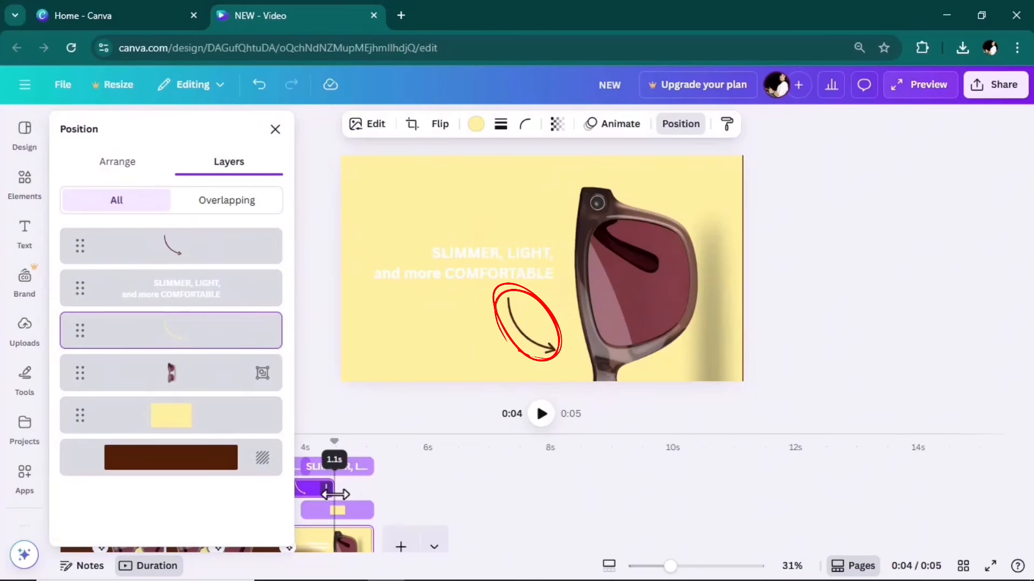
{"action": "left_click_drag", "start_coordinate": [334, 494], "coordinate": [334, 493]}
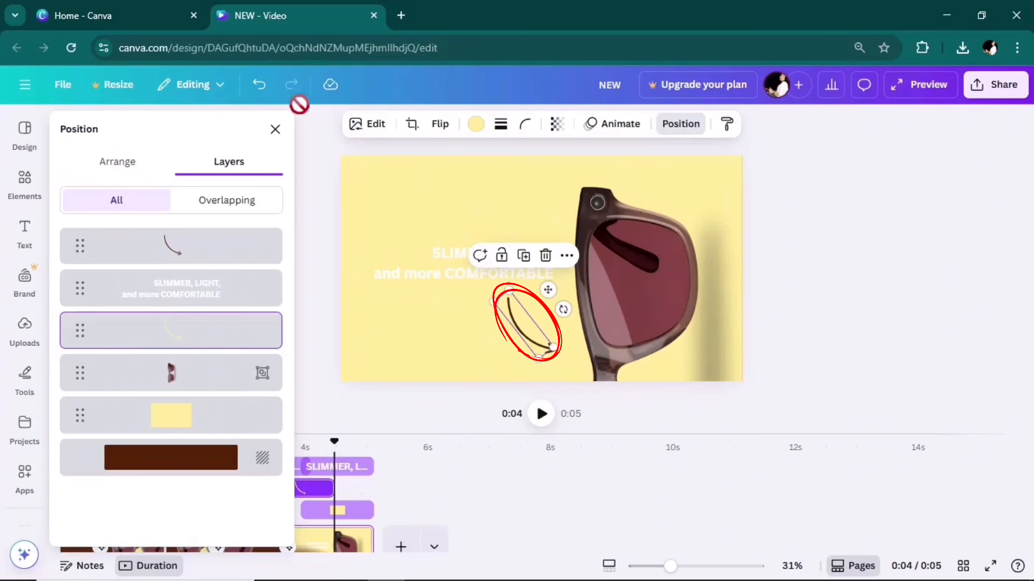
Step: Play the video from about 3.5 s to check the arrow change with the incoming yellow background
{"action": "left_click", "coordinate": [275, 131]}
{"action": "left_click_drag", "start_coordinate": [334, 443], "coordinate": [272, 446]}
{"action": "left_click", "coordinate": [542, 415]}
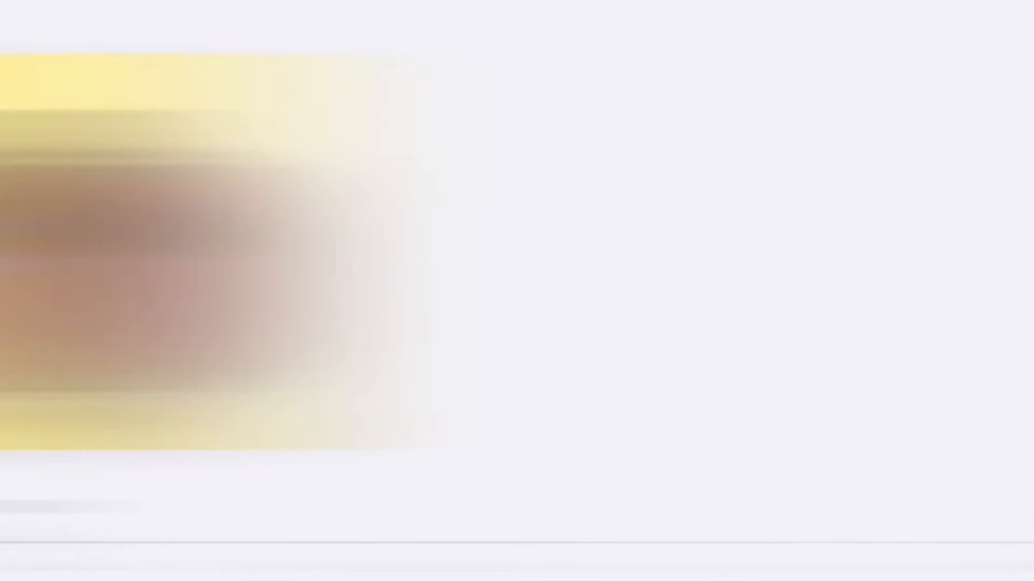
Step: Duplicate the last page, the one with the SLIMMER, LIGHT callout
{"action": "scroll", "coordinate": [441, 493], "scroll_direction": "down", "scroll_amount": 2}
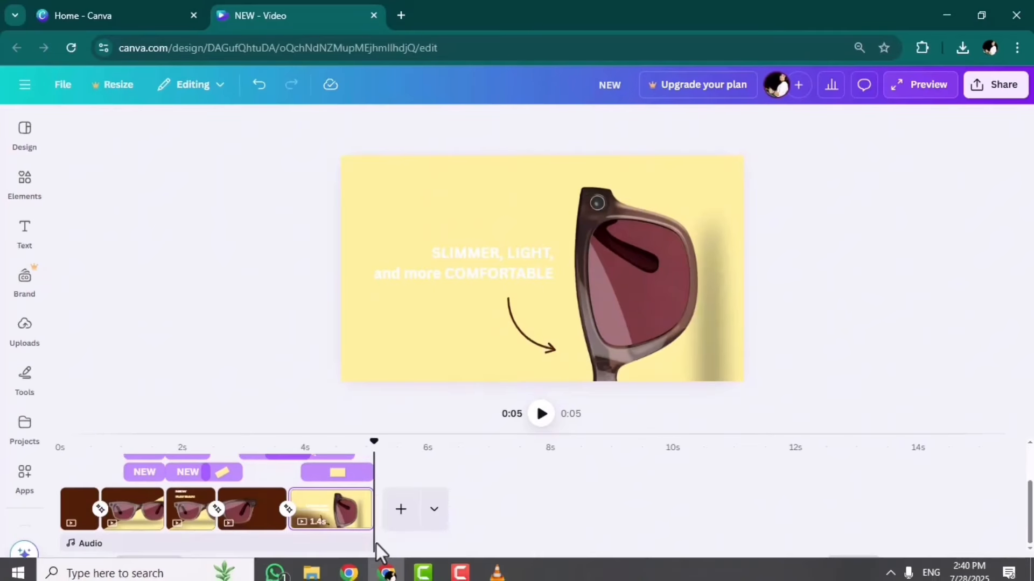
{"action": "left_click", "coordinate": [356, 500]}
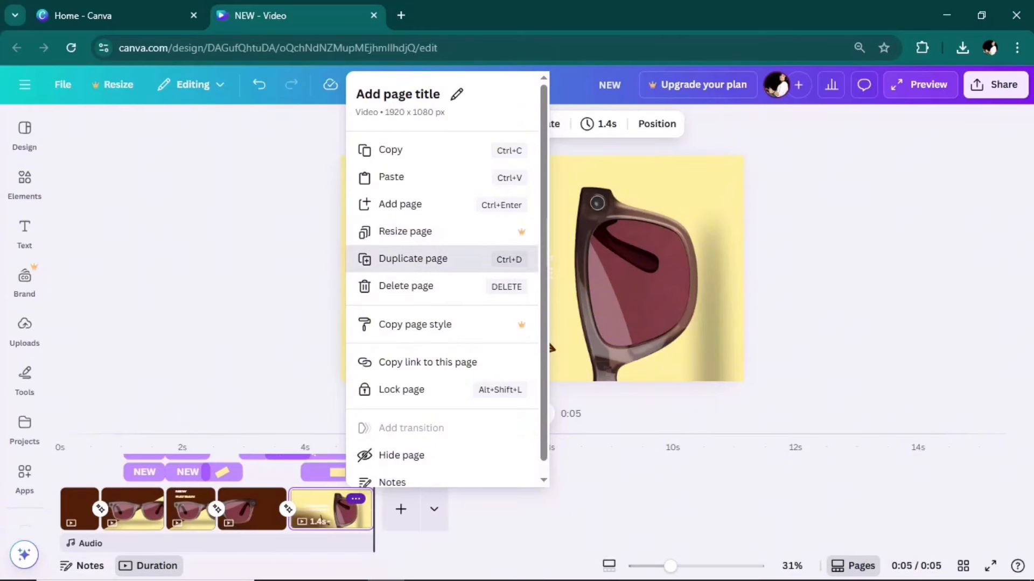
{"action": "left_click", "coordinate": [422, 261]}
Step: Delete the SLIMMER, LIGHT text and both curved arrows from the duplicated page
{"action": "scroll", "coordinate": [430, 519], "scroll_direction": "up", "scroll_amount": 3}
{"action": "left_click", "coordinate": [422, 452]}
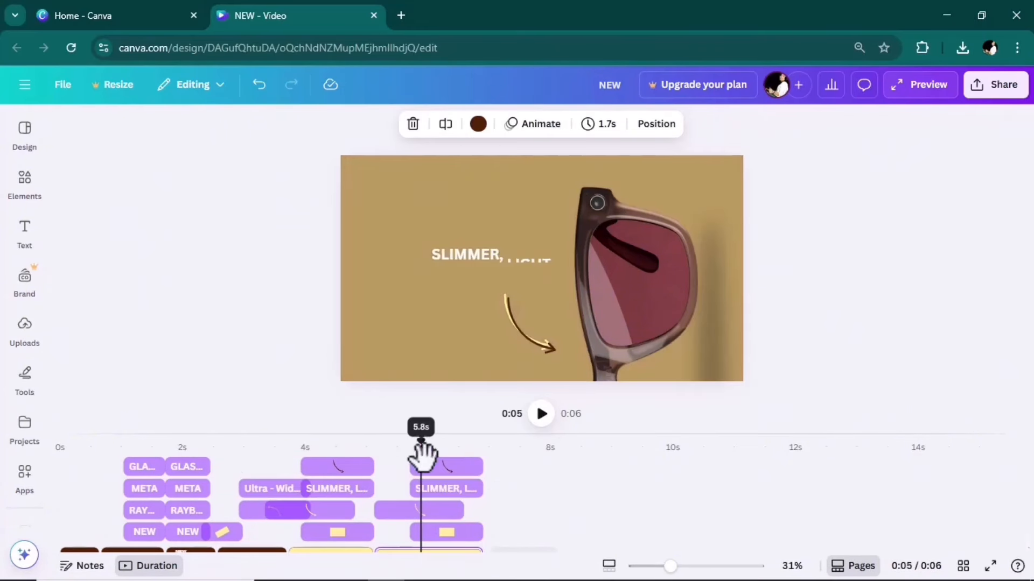
{"action": "left_click", "coordinate": [457, 501]}
{"action": "key", "text": "Delete"}
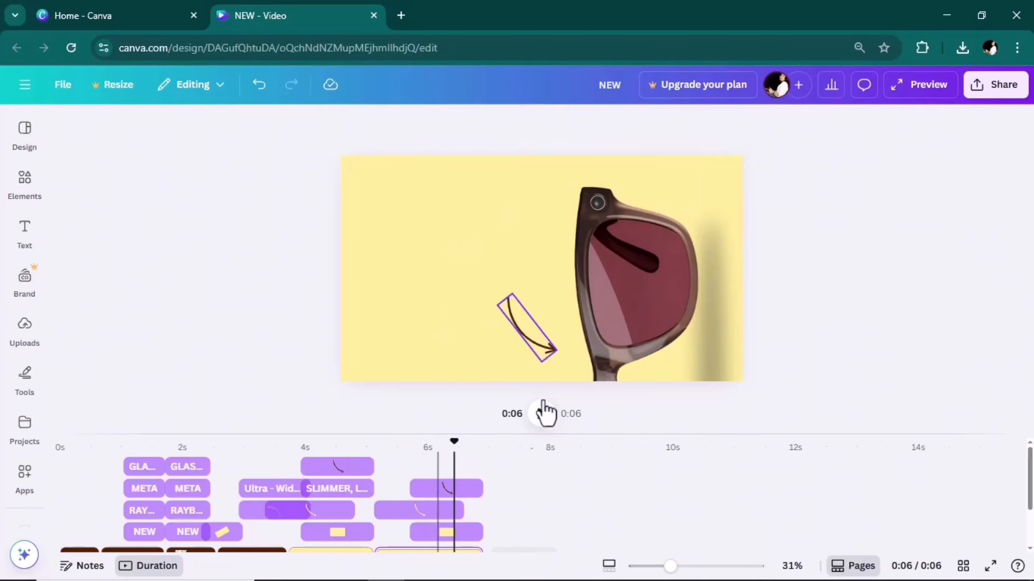
{"action": "left_click", "coordinate": [446, 490]}
{"action": "key", "text": "Delete"}
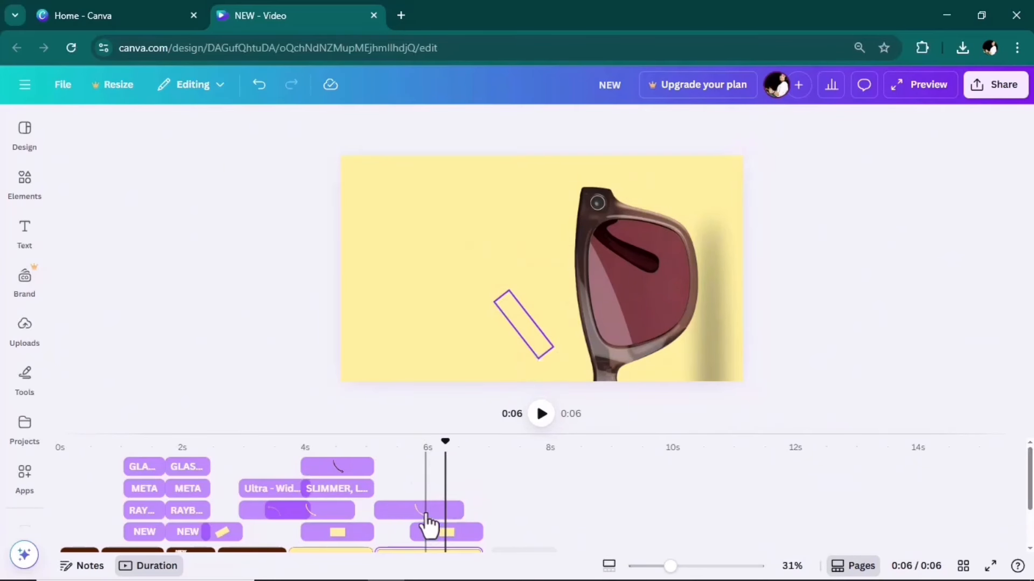
{"action": "left_click", "coordinate": [426, 511]}
{"action": "key", "text": "Delete"}
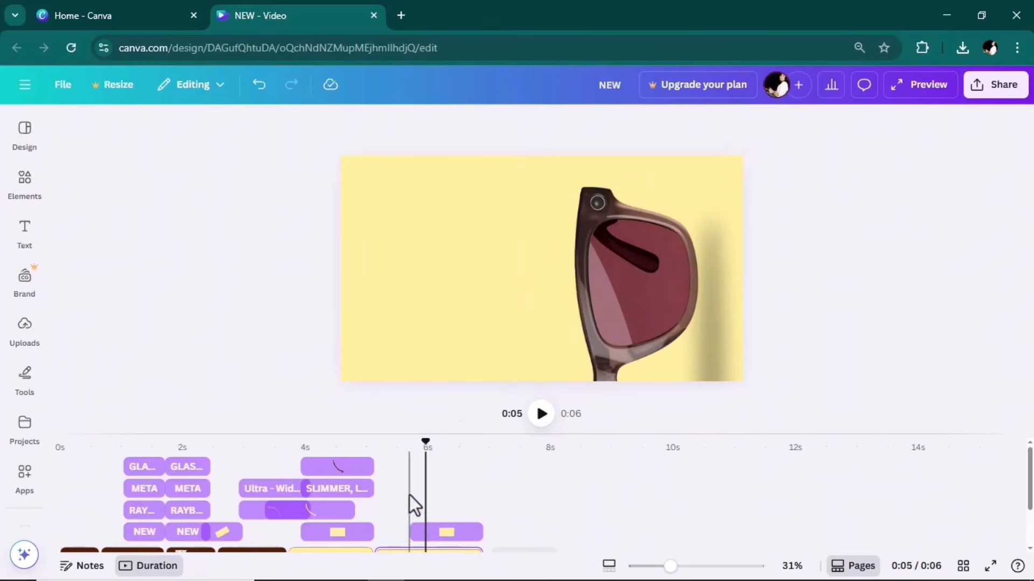
Step: Extend the yellow rectangle's timing back to the start of the duplicated page and remove its Pan animation
{"action": "scroll", "coordinate": [409, 507], "scroll_direction": "down", "scroll_amount": 2}
{"action": "left_click_drag", "start_coordinate": [416, 473], "coordinate": [355, 478]}
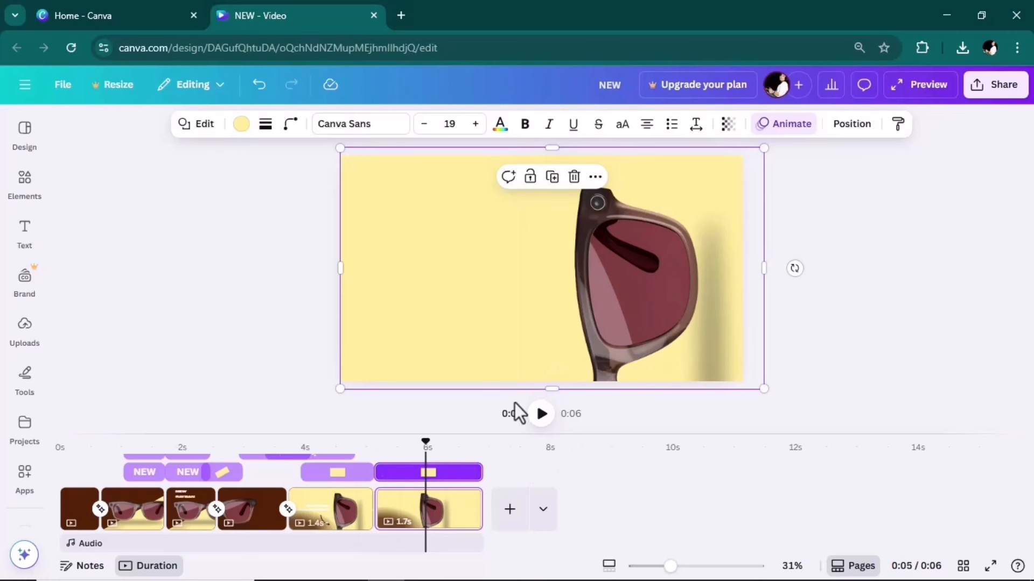
{"action": "left_click", "coordinate": [787, 126]}
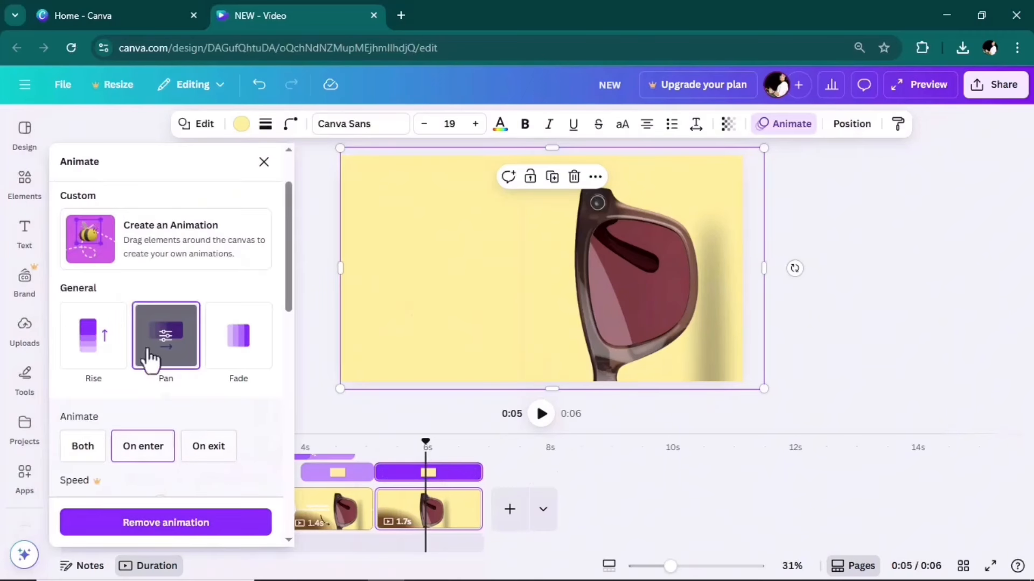
{"action": "left_click", "coordinate": [201, 533]}
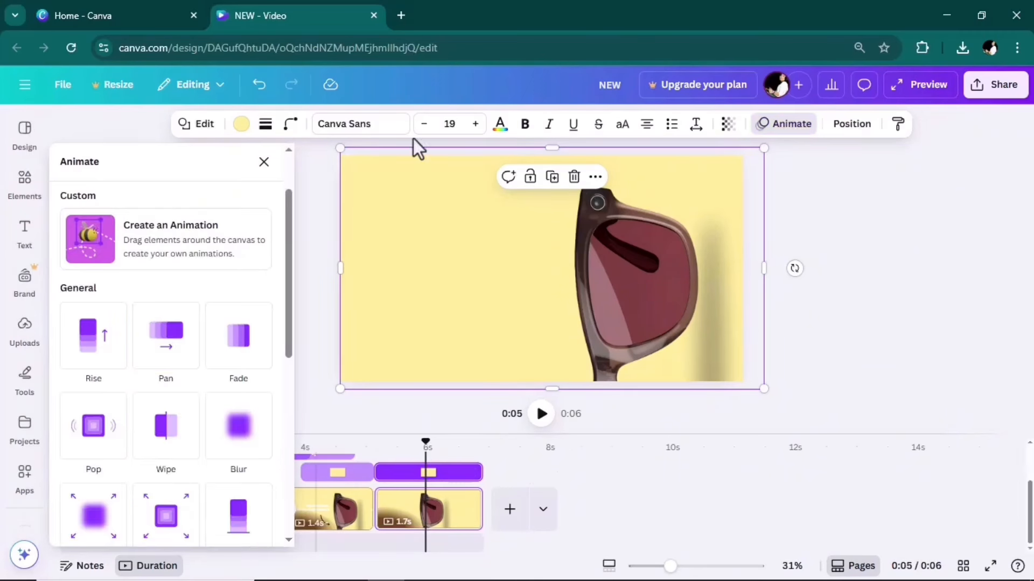
{"action": "left_click", "coordinate": [787, 124]}
Step: Rotate, move and enlarge the yellow rectangle so it fills the page's lower-right half diagonally, leaving brown at the upper left
{"action": "left_click_drag", "start_coordinate": [795, 269], "coordinate": [771, 136]}
{"action": "left_click_drag", "start_coordinate": [372, 381], "coordinate": [291, 444]}
{"action": "left_click_drag", "start_coordinate": [579, 393], "coordinate": [678, 476]}
{"action": "left_click_drag", "start_coordinate": [684, 192], "coordinate": [733, 235]}
Step: Scale down the glasses group and center it on the page so the whole front of the glasses shows
{"action": "left_click", "coordinate": [667, 301]}
{"action": "left_click_drag", "start_coordinate": [671, 565], "coordinate": [656, 566]}
{"action": "left_click_drag", "start_coordinate": [709, 148], "coordinate": [701, 424]}
{"action": "left_click_drag", "start_coordinate": [704, 334], "coordinate": [662, 324]}
{"action": "left_click_drag", "start_coordinate": [655, 566], "coordinate": [673, 566]}
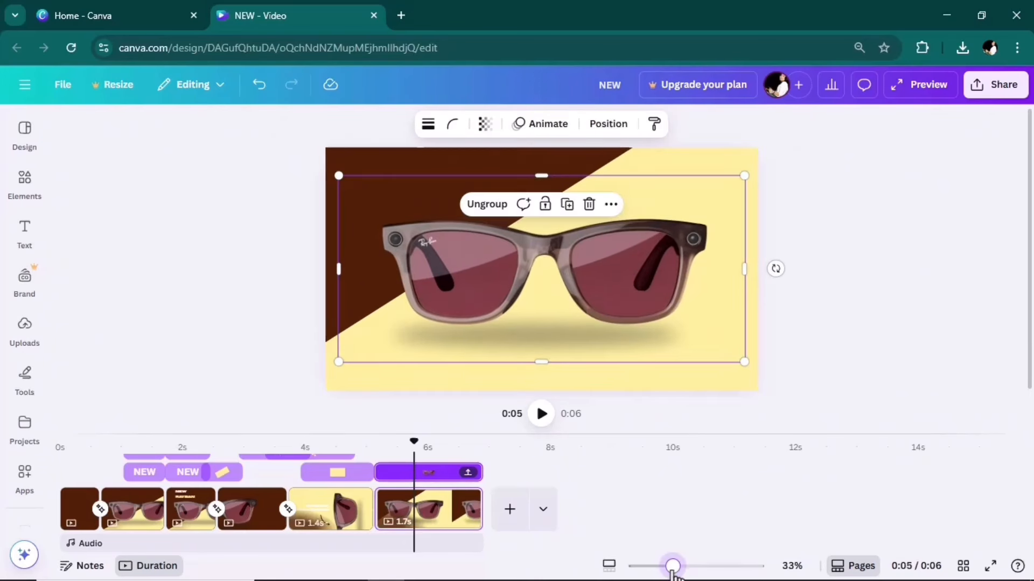
Step: Apply the Match & Move transition between the SLIMMER, LIGHT page and the new last page
{"action": "left_click", "coordinate": [374, 520]}
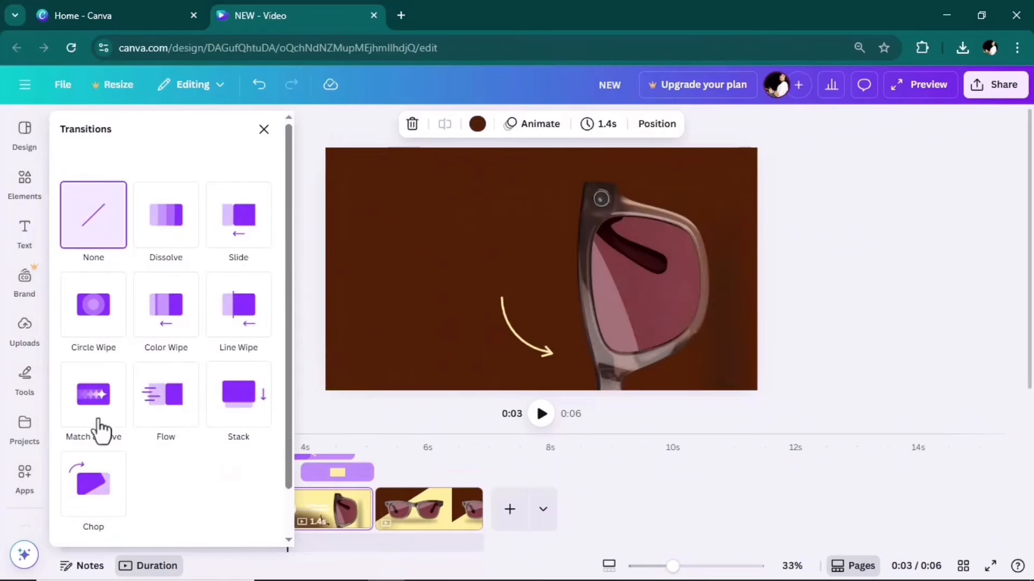
{"action": "left_click", "coordinate": [98, 417]}
{"action": "left_click", "coordinate": [264, 129]}
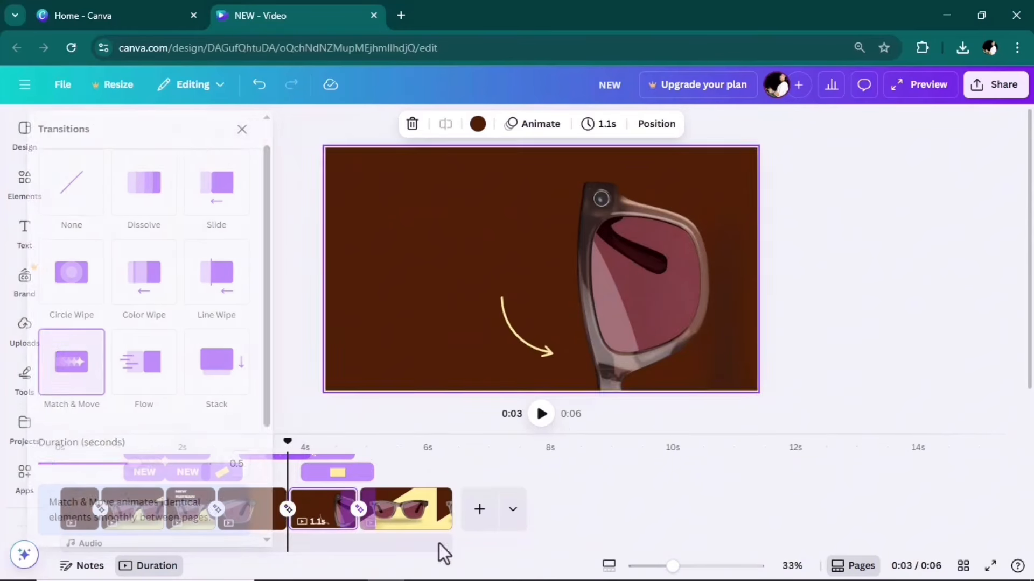
Step: Preview the edited video, and play the finished version with the ORDER NOW! ending from its start
{"action": "left_click", "coordinate": [541, 416]}
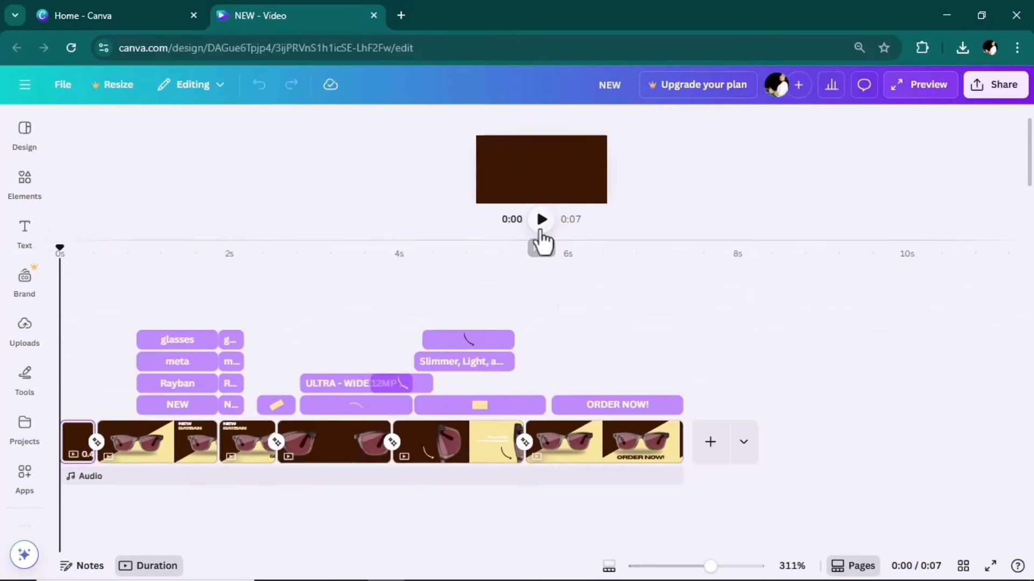
{"action": "left_click", "coordinate": [540, 229]}
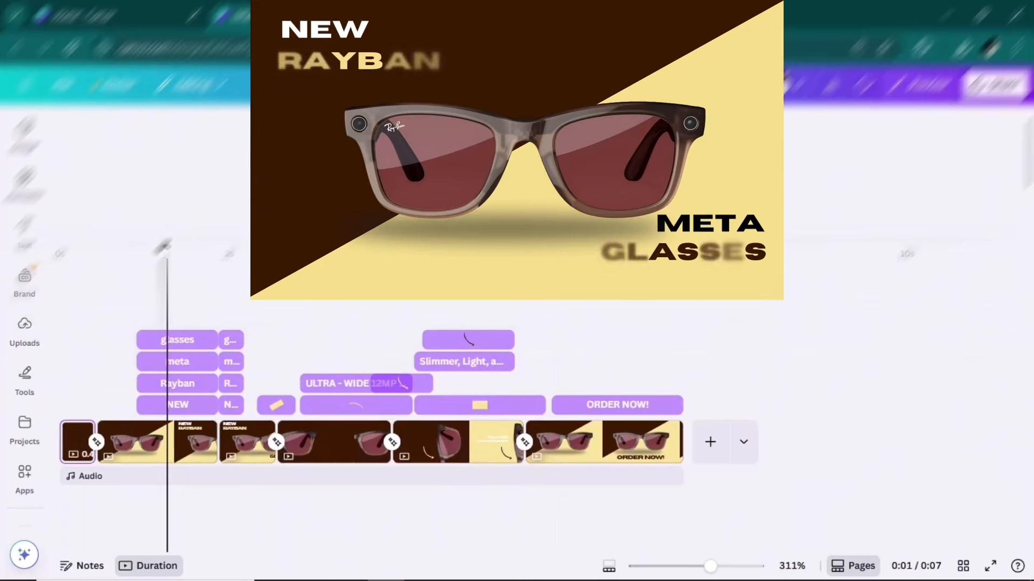